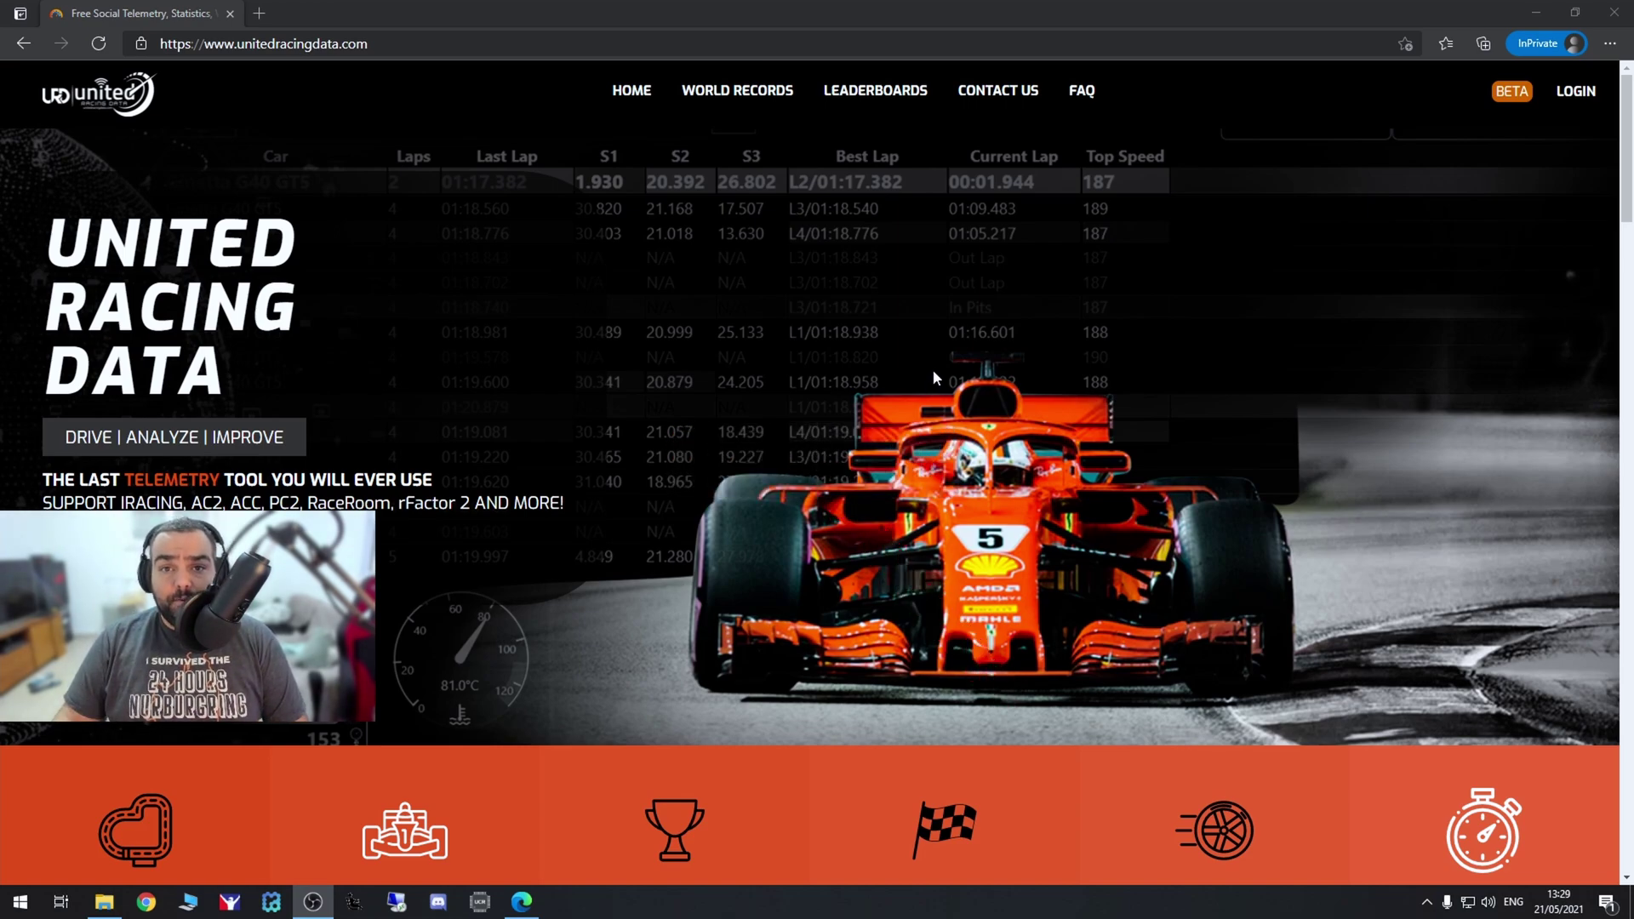
- Sign in to United Racing Data and open the Telemetry Logger download page (1.4.12) in a new tab
left_click(1583, 95)
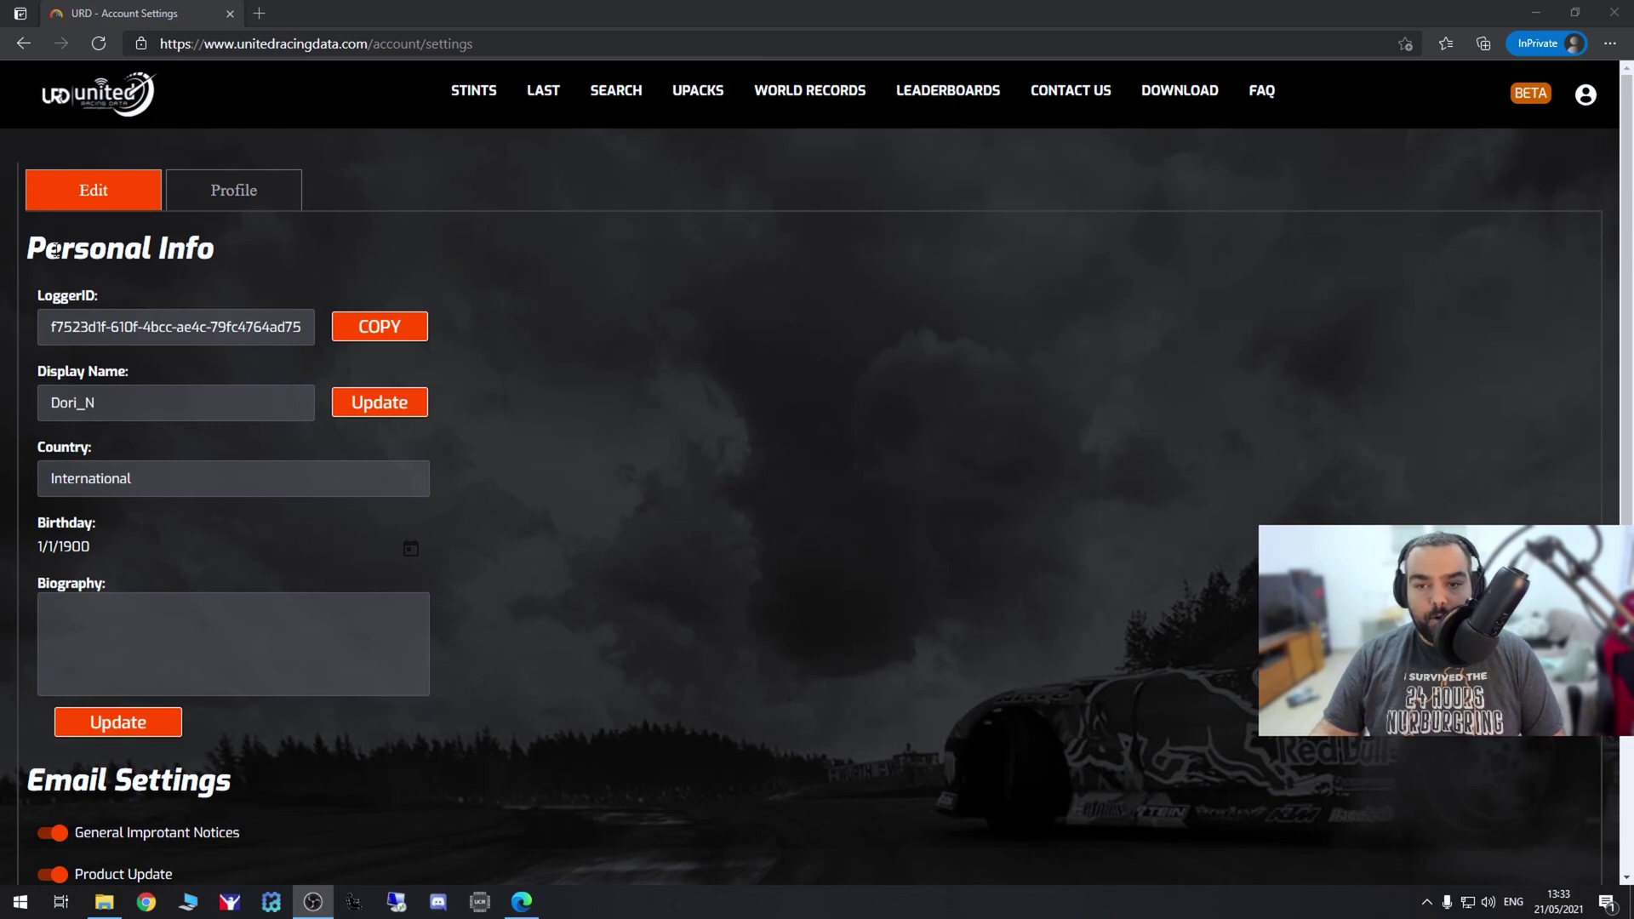
middle_click(1188, 96)
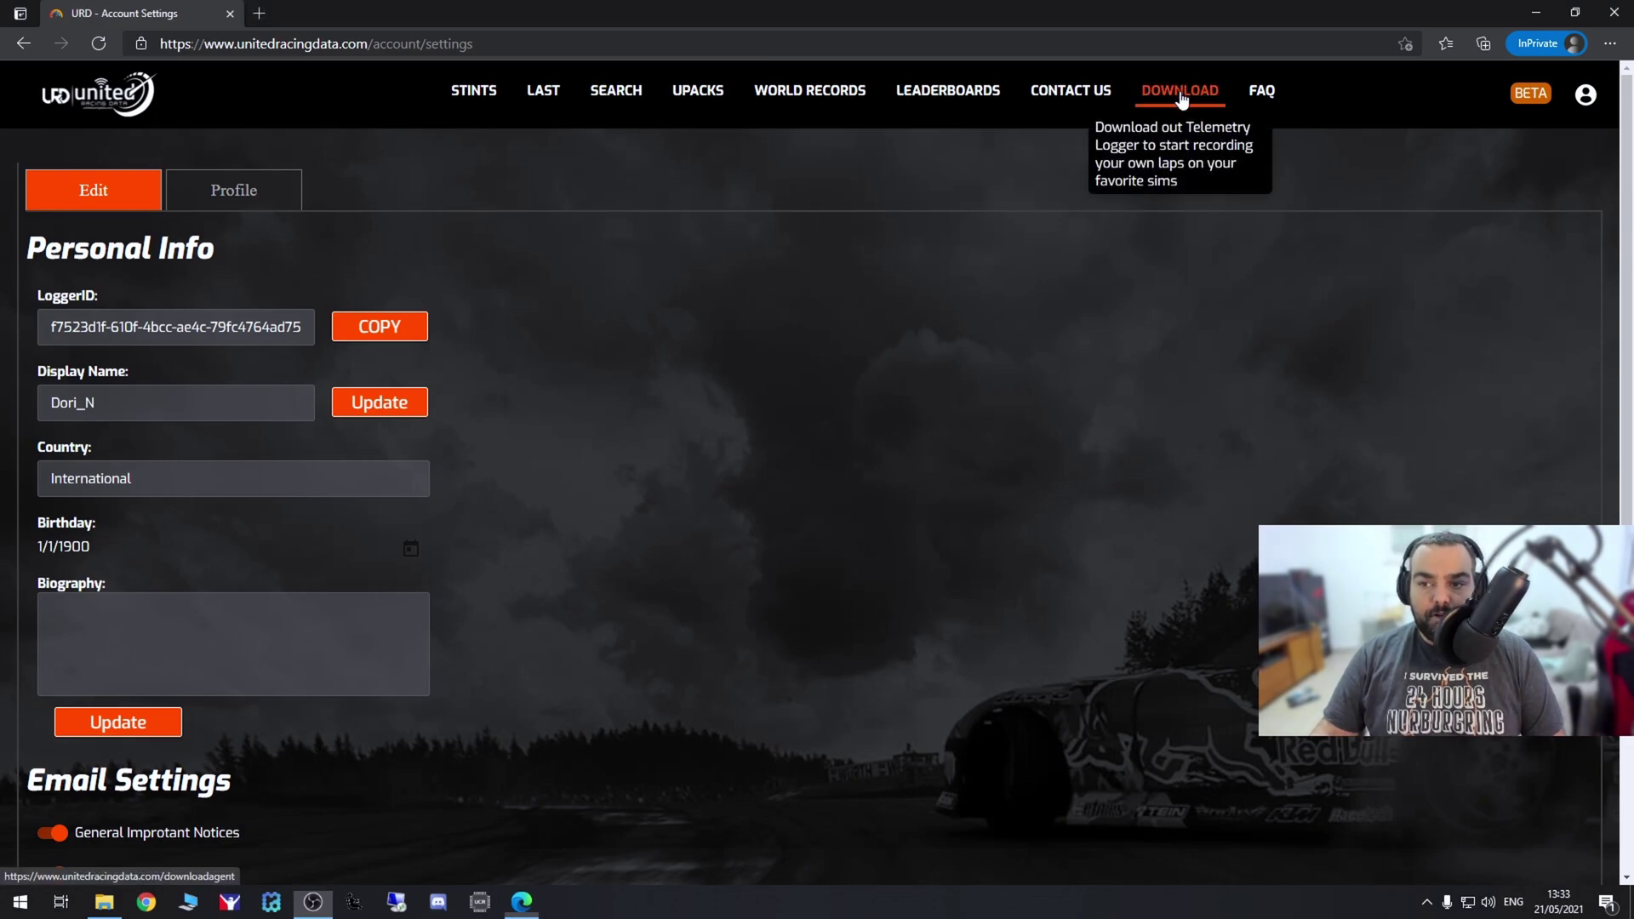
left_click(400, 15)
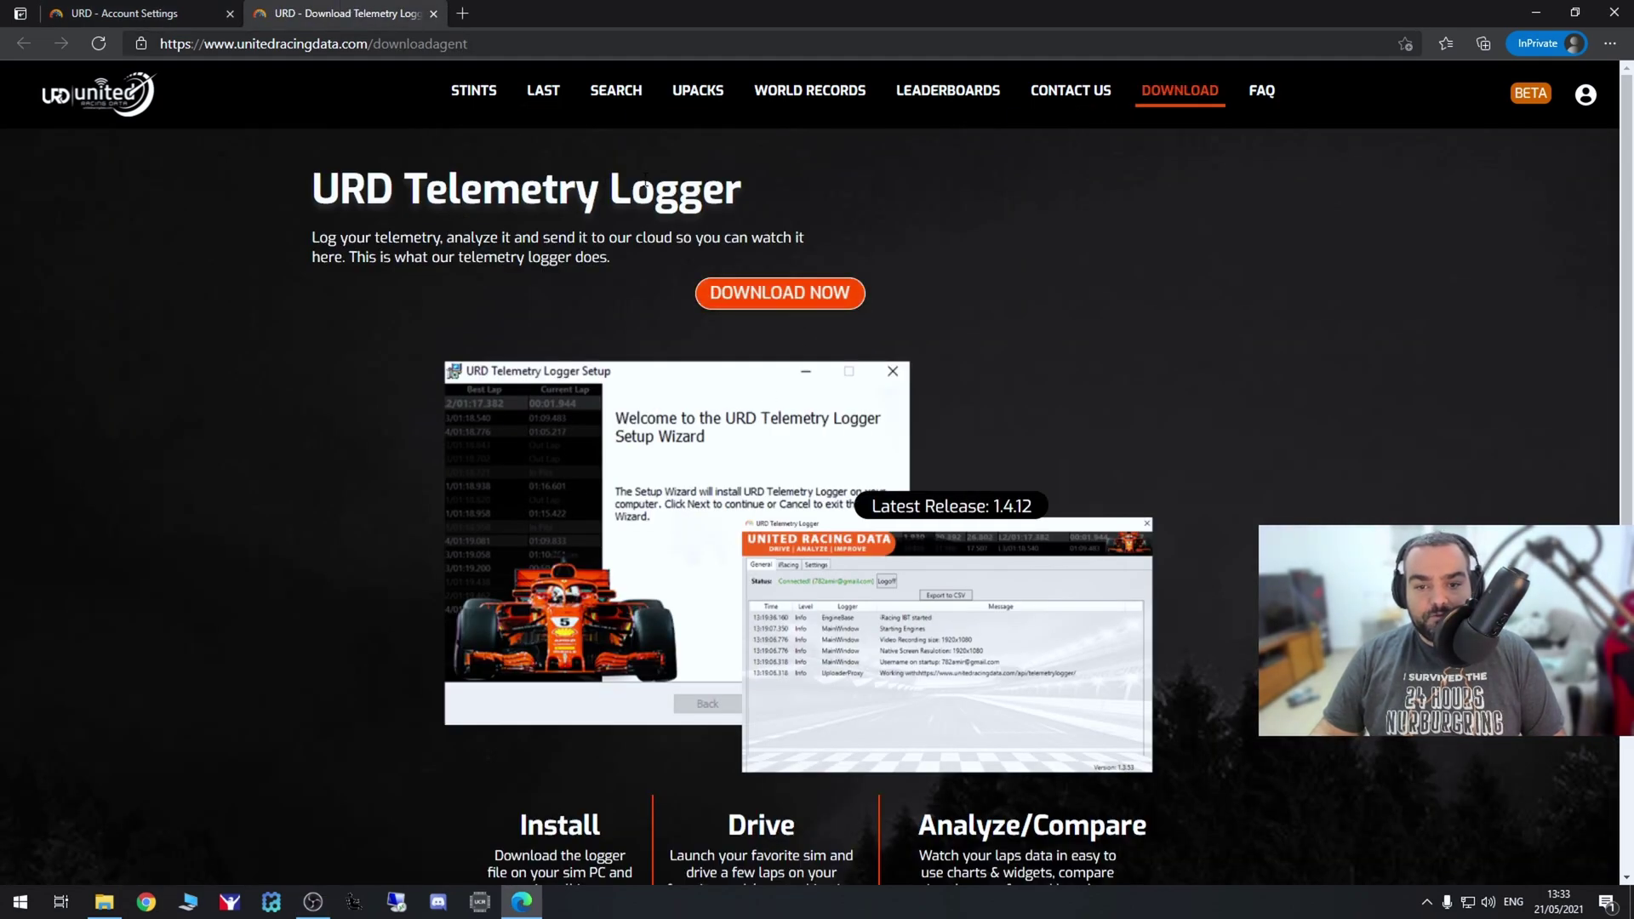
- Download the Telemetry Logger 1.4.12 .msi installer
left_click(830, 305)
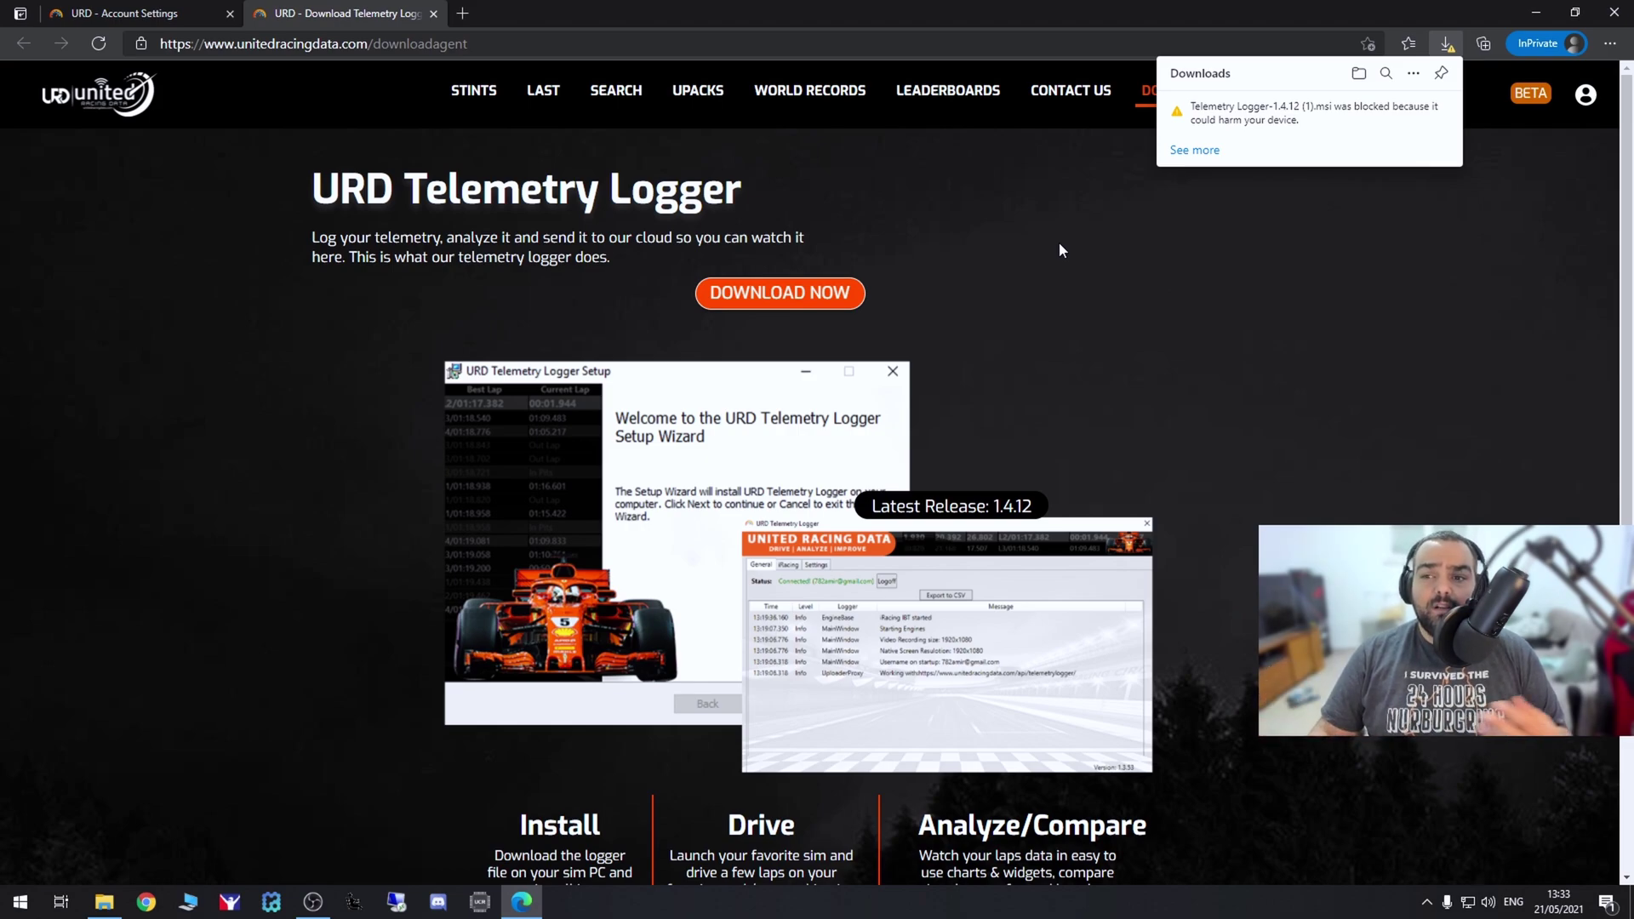
- Keep the blocked Telemetry Logger-1.4.12 (1).msi download despite the safety warning
left_click(1192, 153)
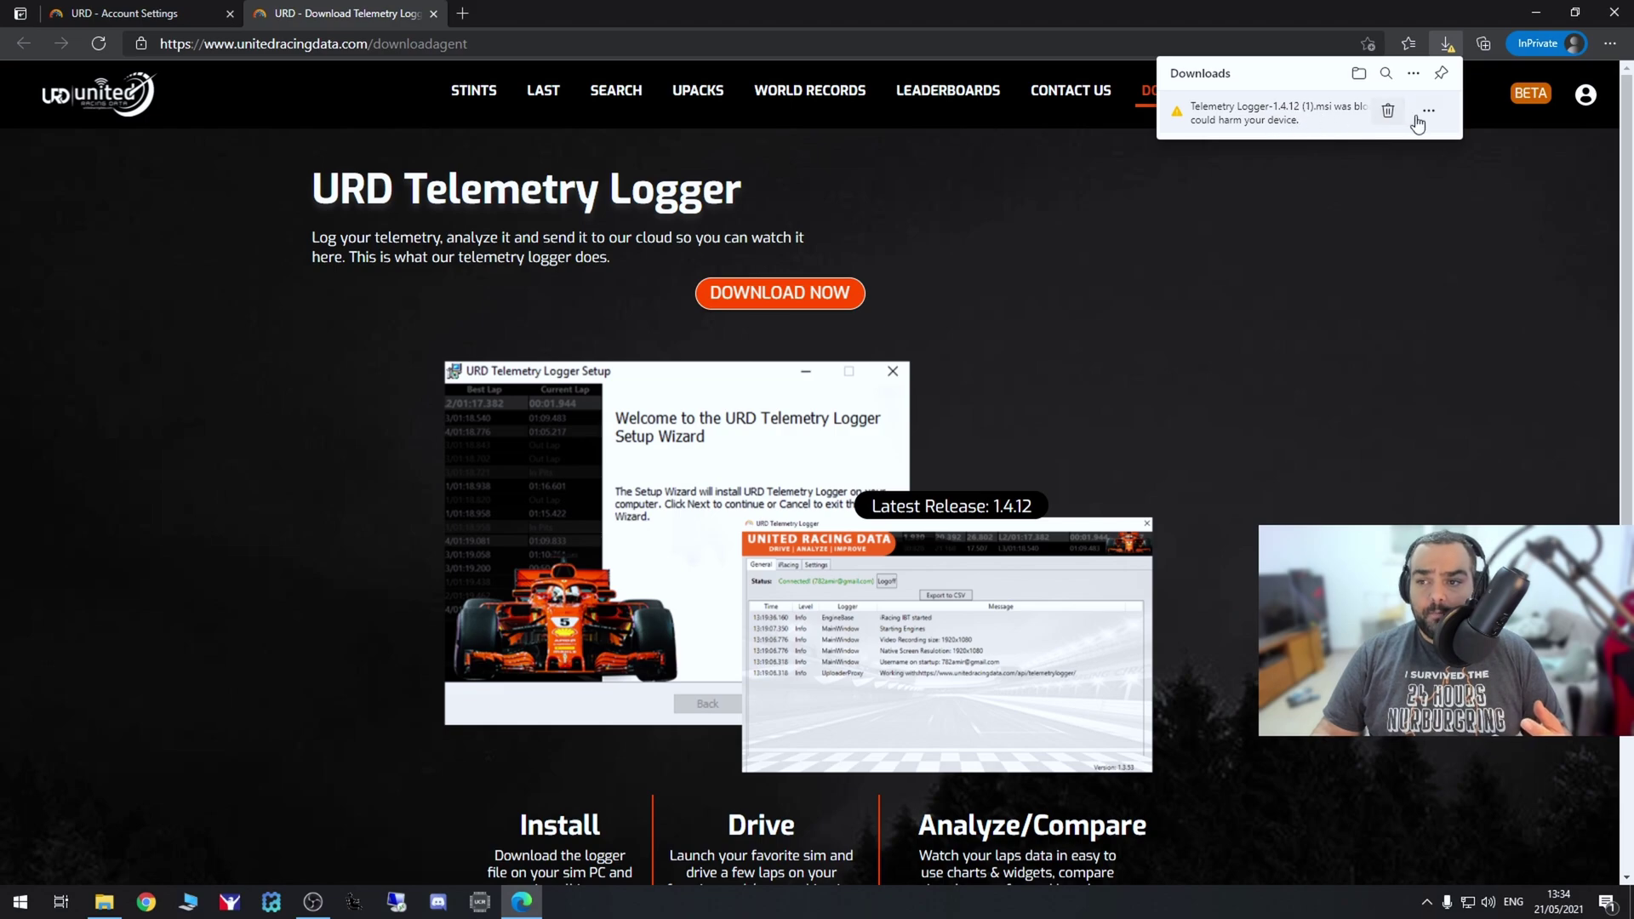
left_click(1427, 112)
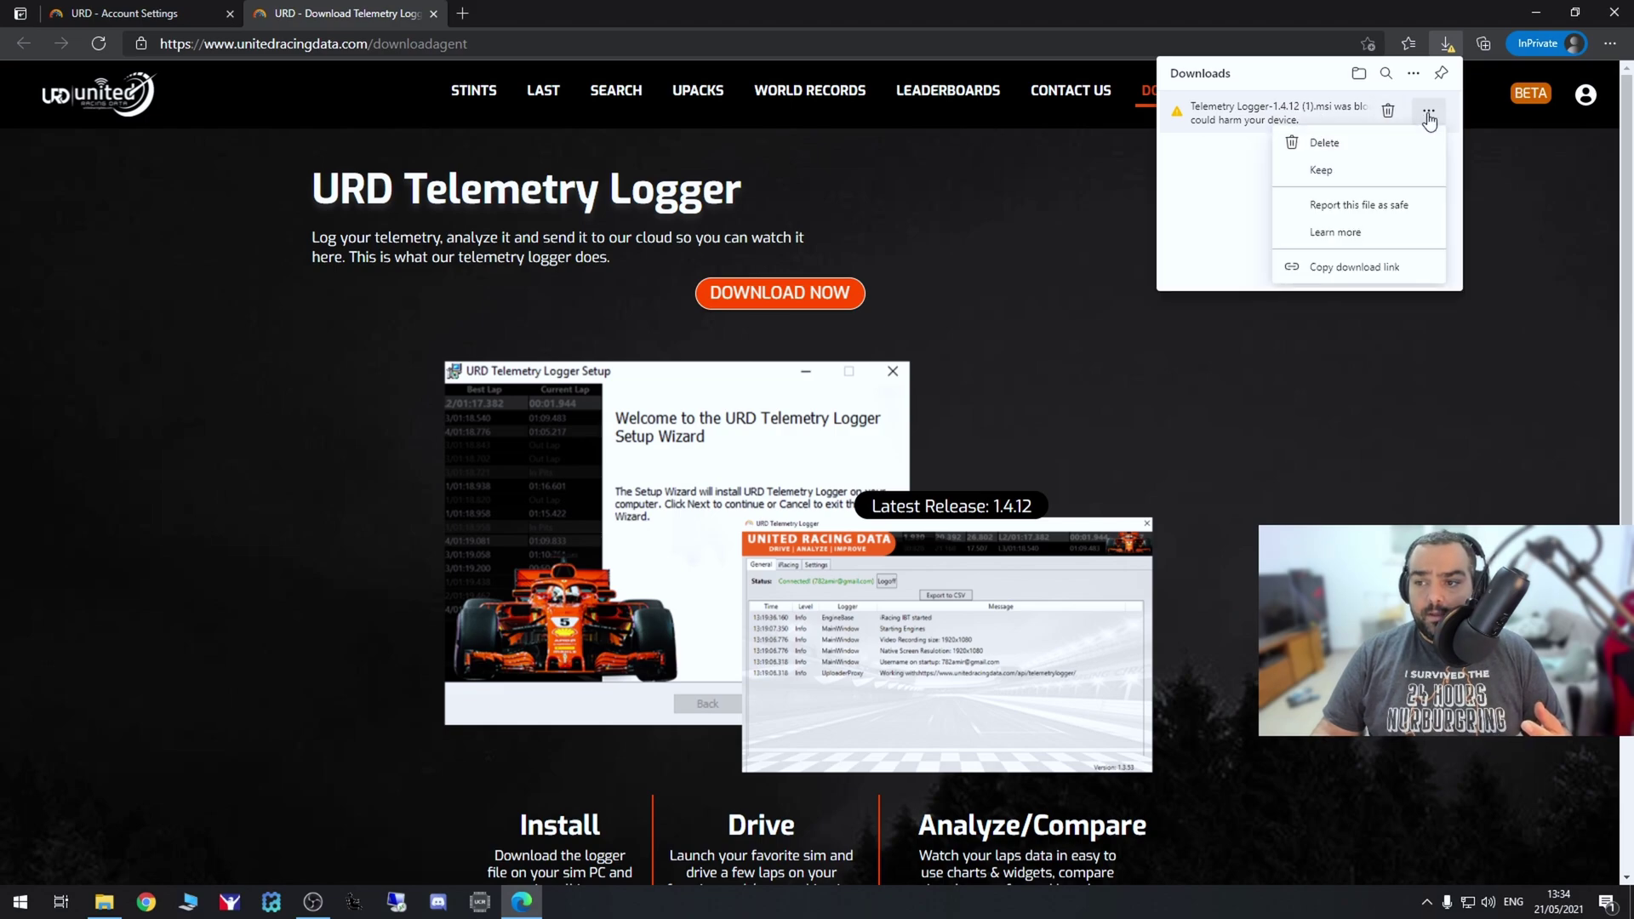
left_click(1321, 173)
left_click(1290, 313)
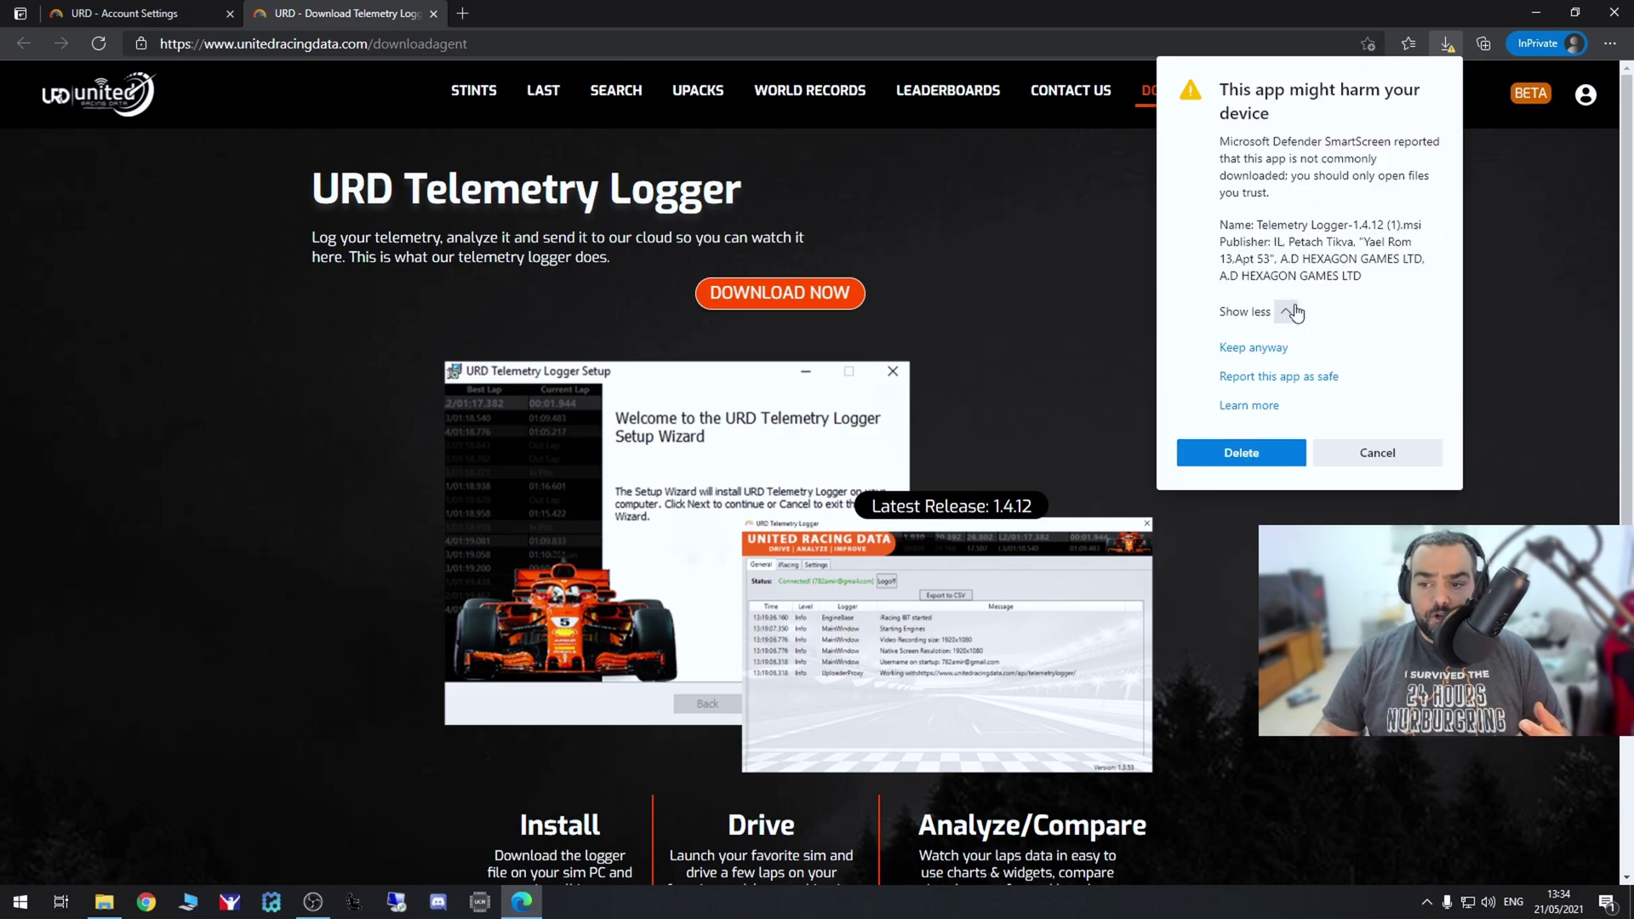
left_click(1247, 349)
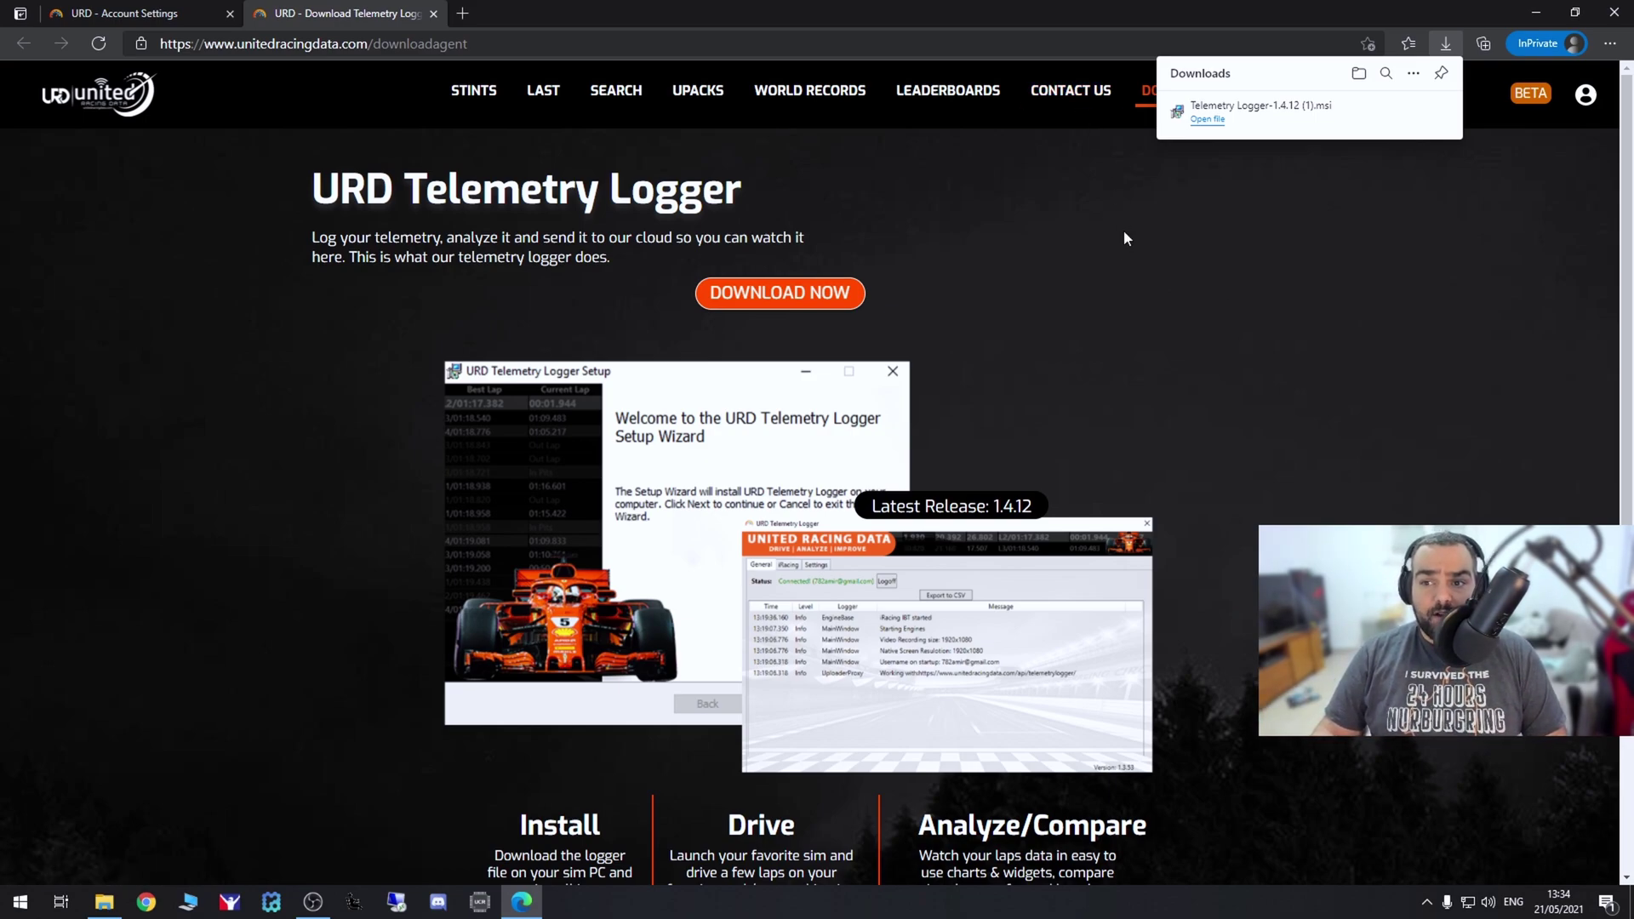
- Run the downloaded installer past the Windows protection warning
left_click(1206, 120)
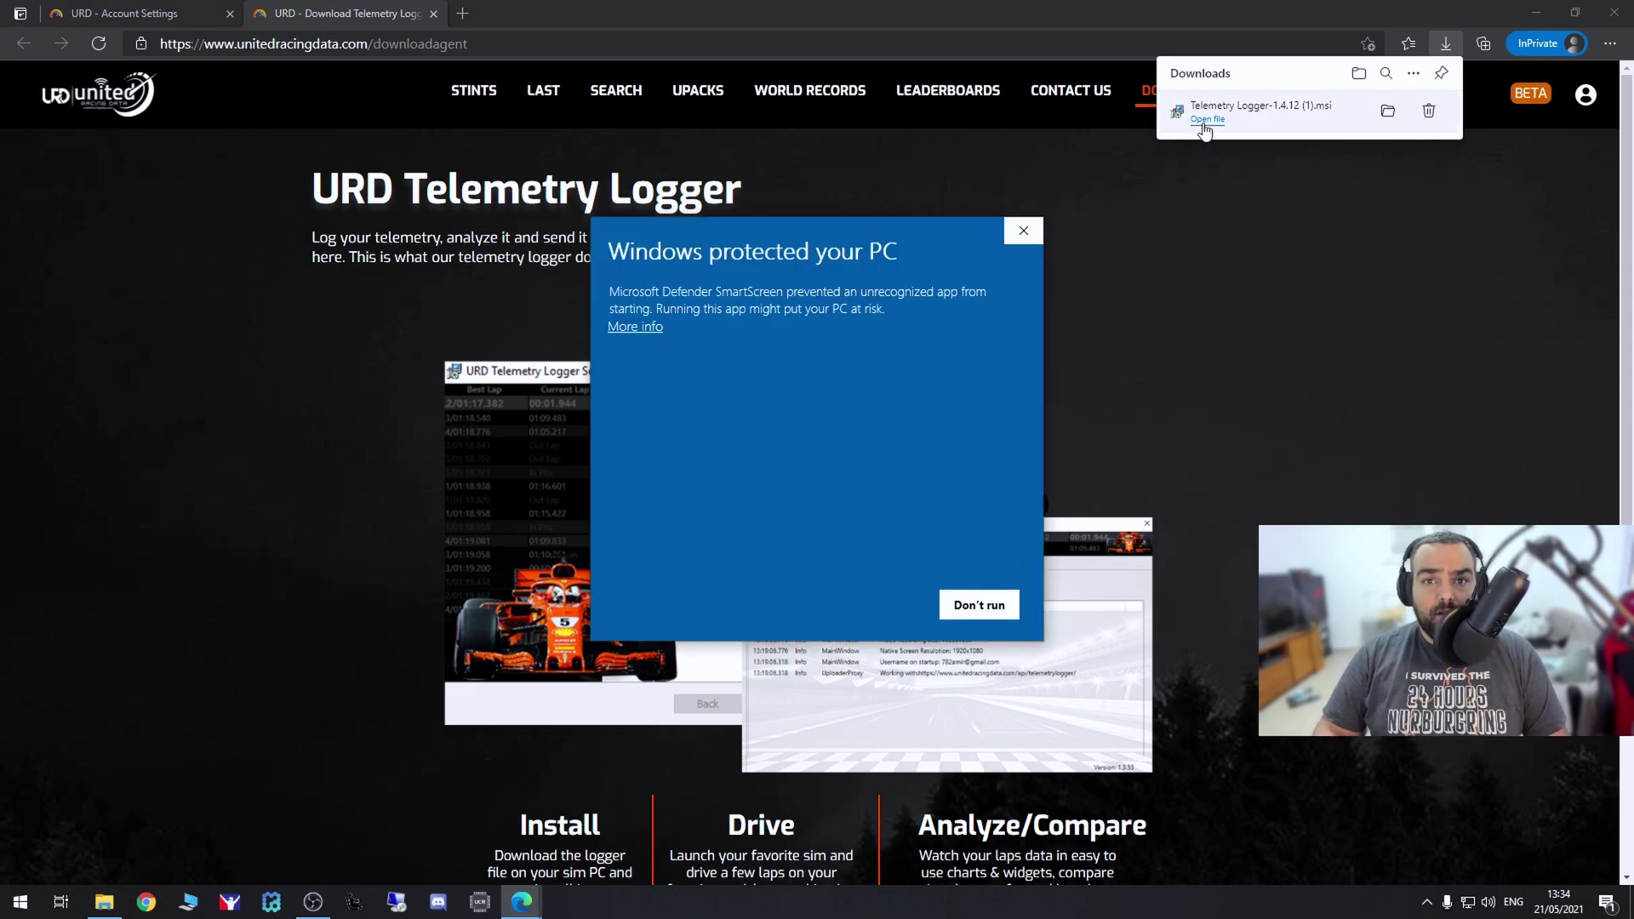
left_click(651, 332)
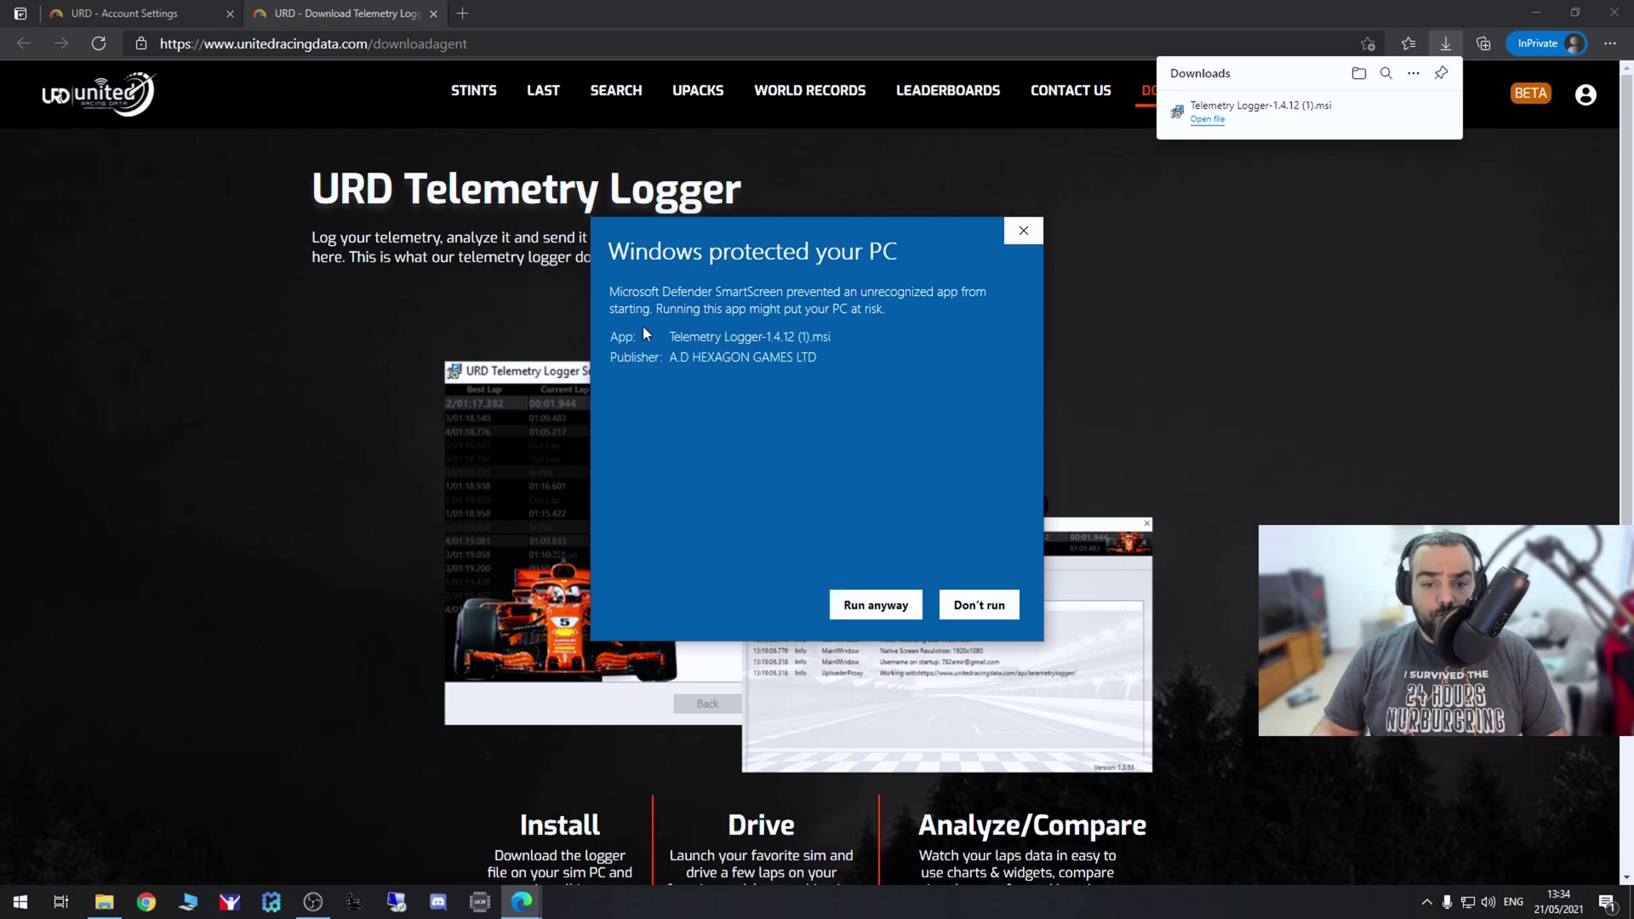
left_click(900, 606)
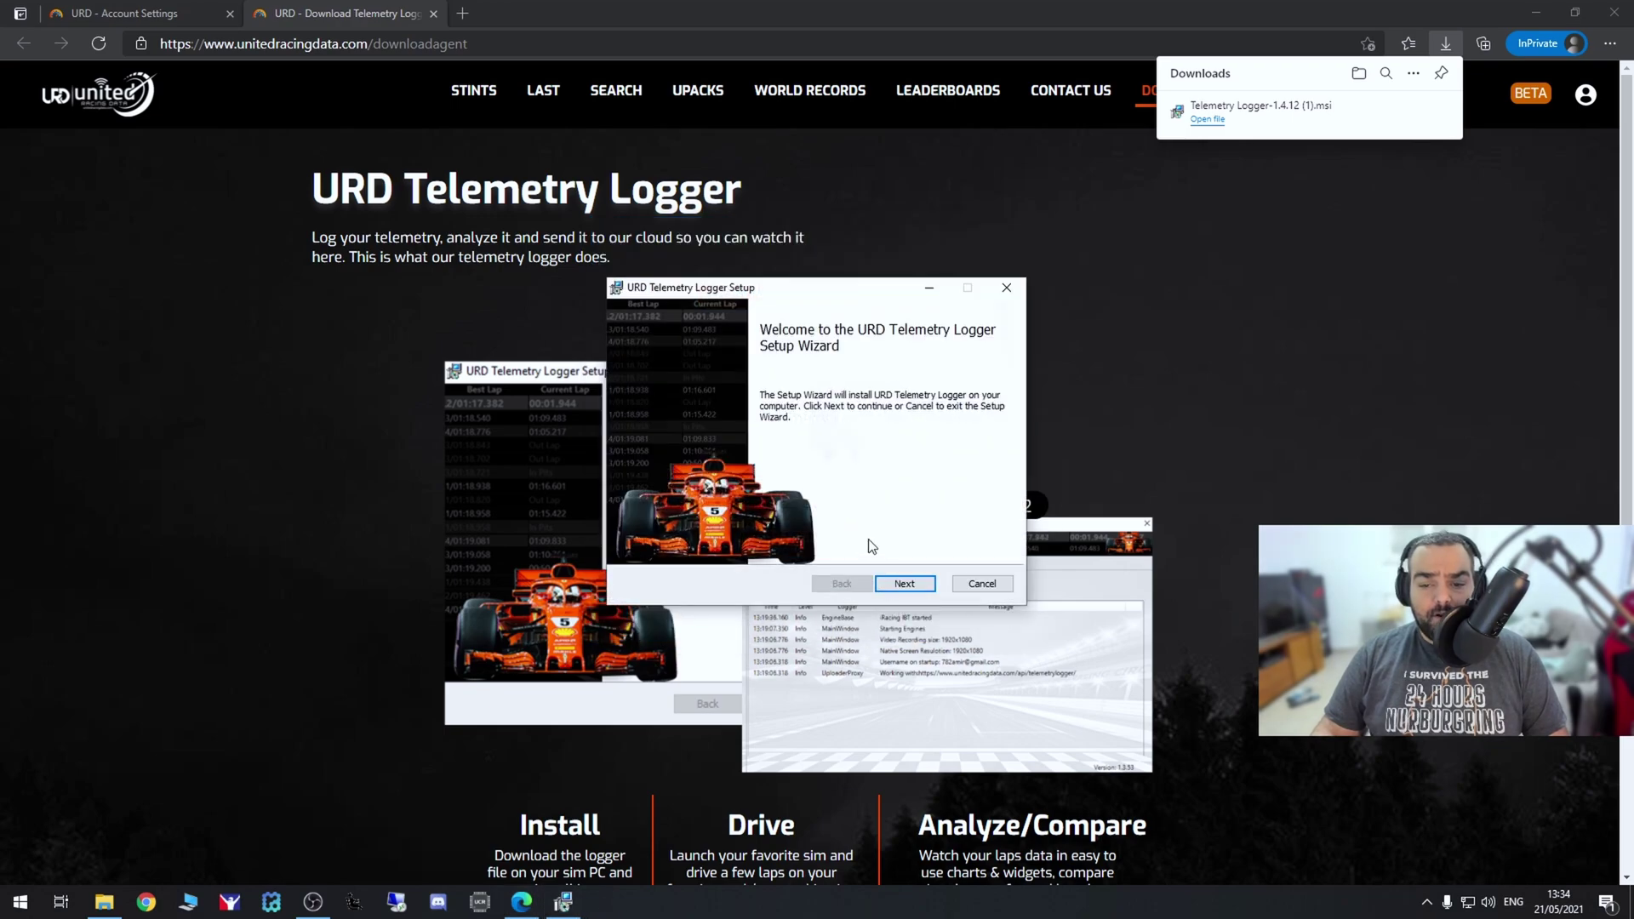
- Complete URD Telemetry Logger Setup with the licence accepted, then launch logger 1.4.12
left_click(912, 583)
left_click(634, 544)
left_click(905, 583)
left_click(905, 585)
left_click(894, 585)
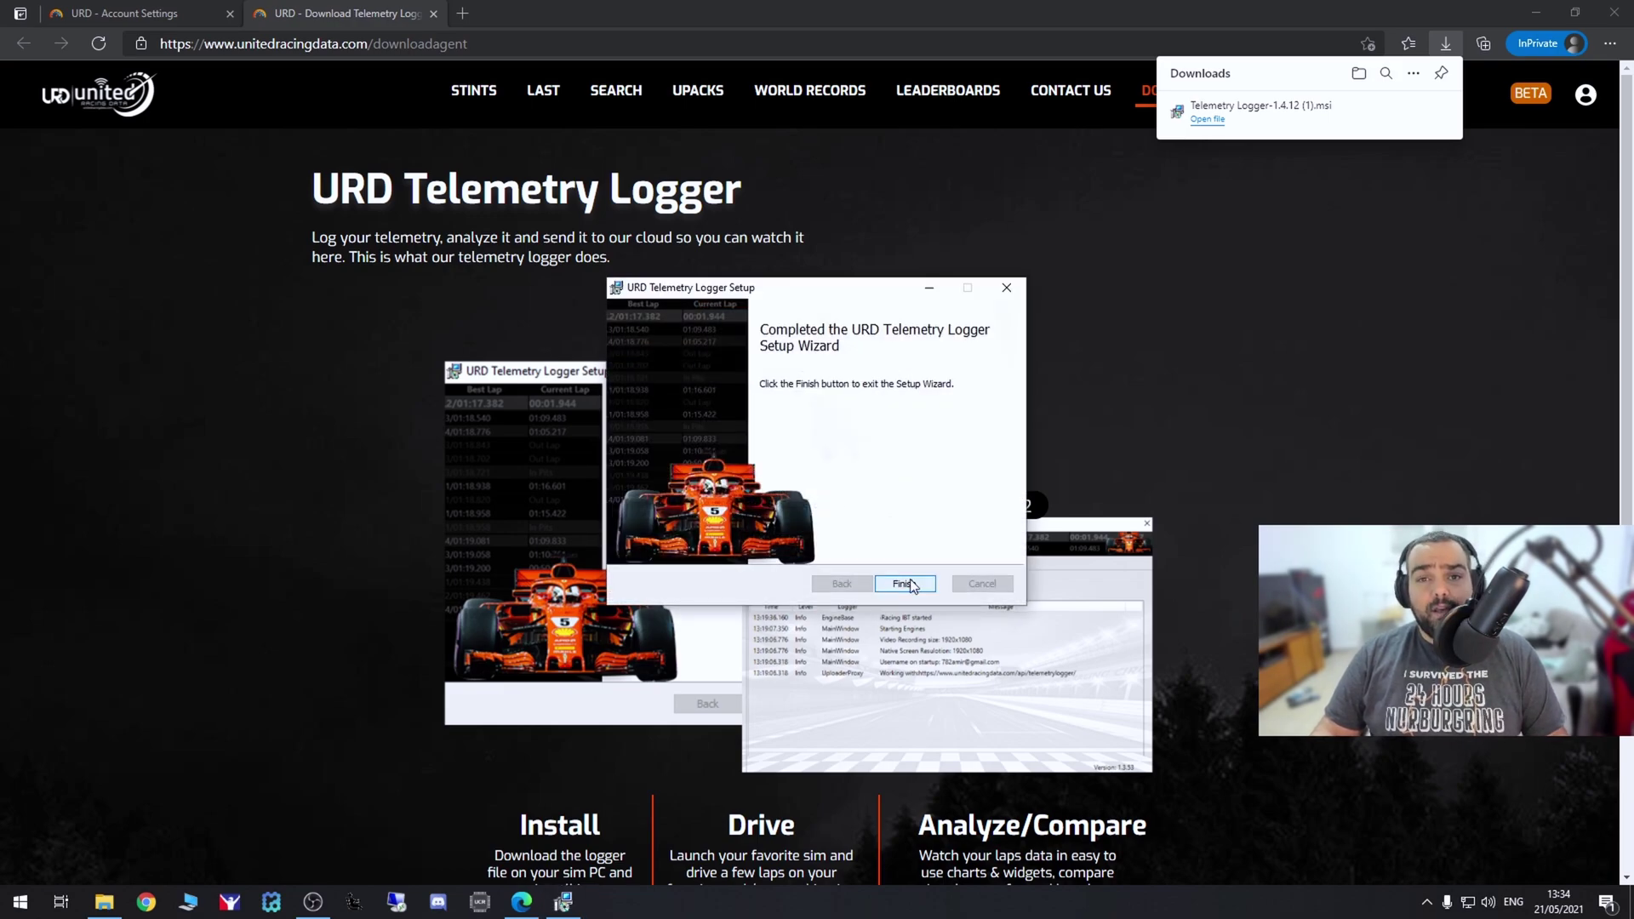
left_click(906, 584)
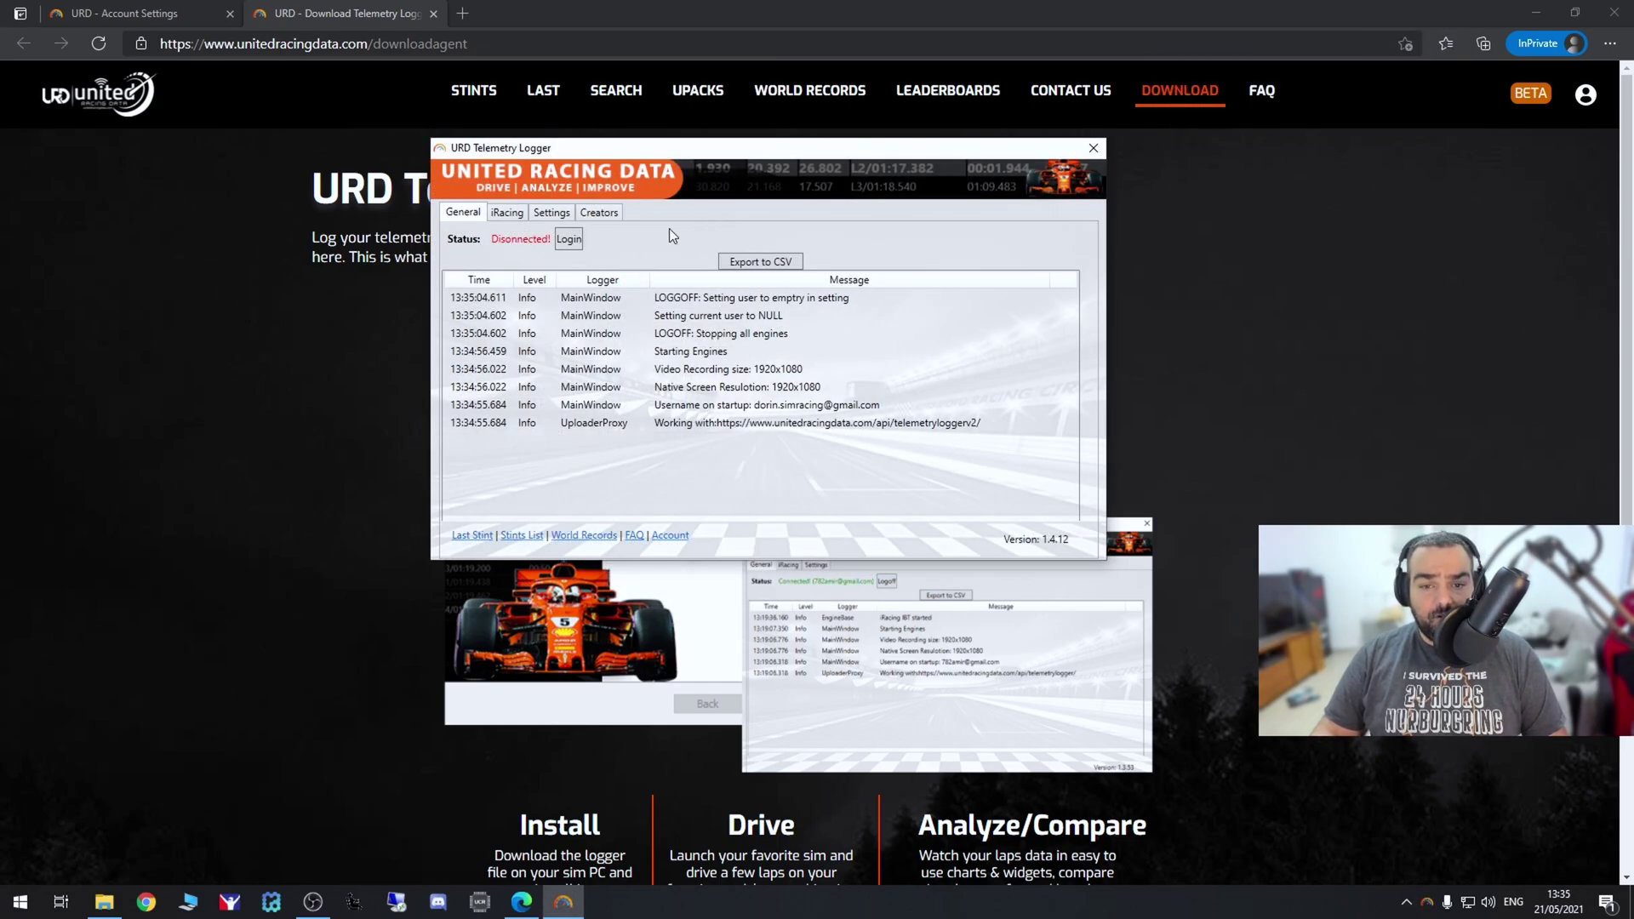
- Connect the Telemetry Logger to the URD account using the copied LoggerID
middle_click(325, 10)
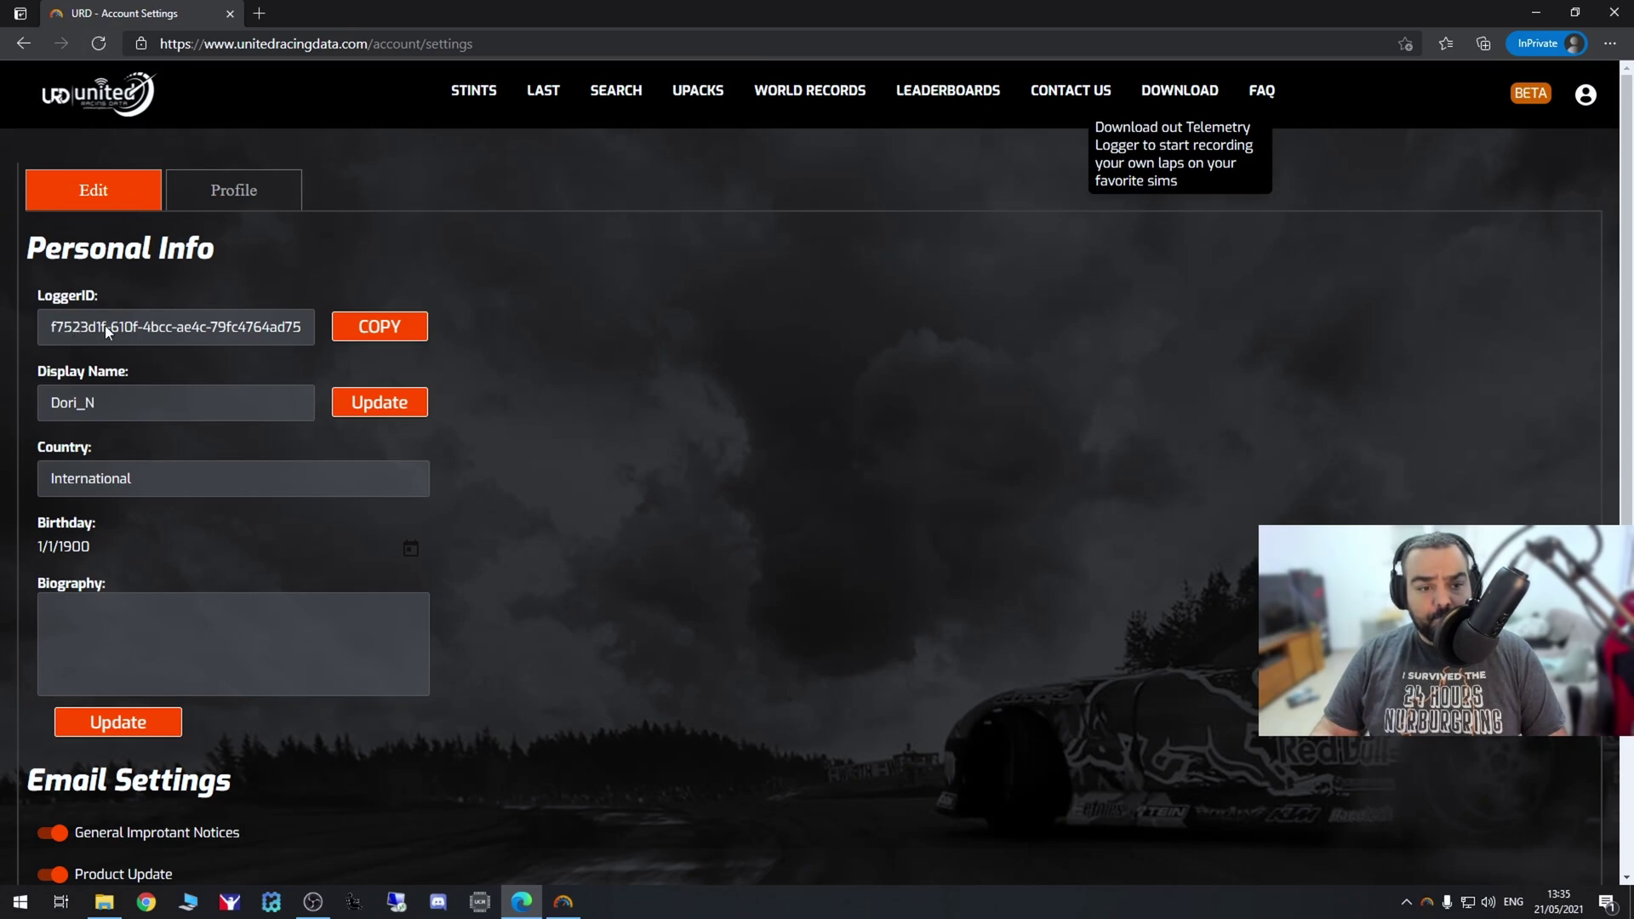
left_click(366, 331)
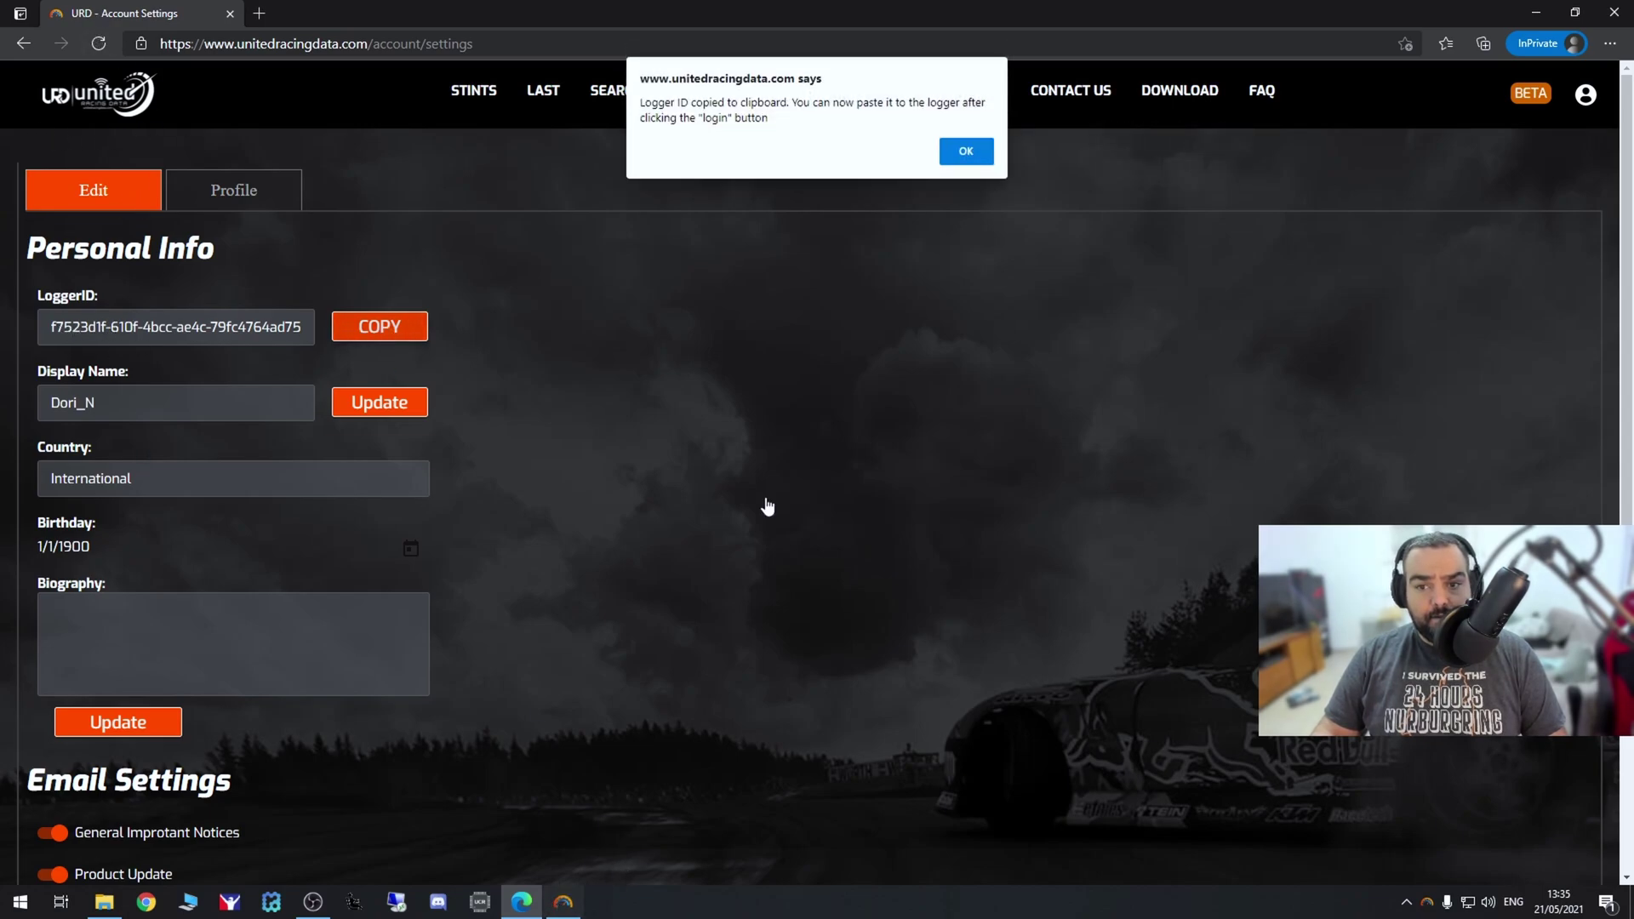
key("Return")
left_click(564, 907)
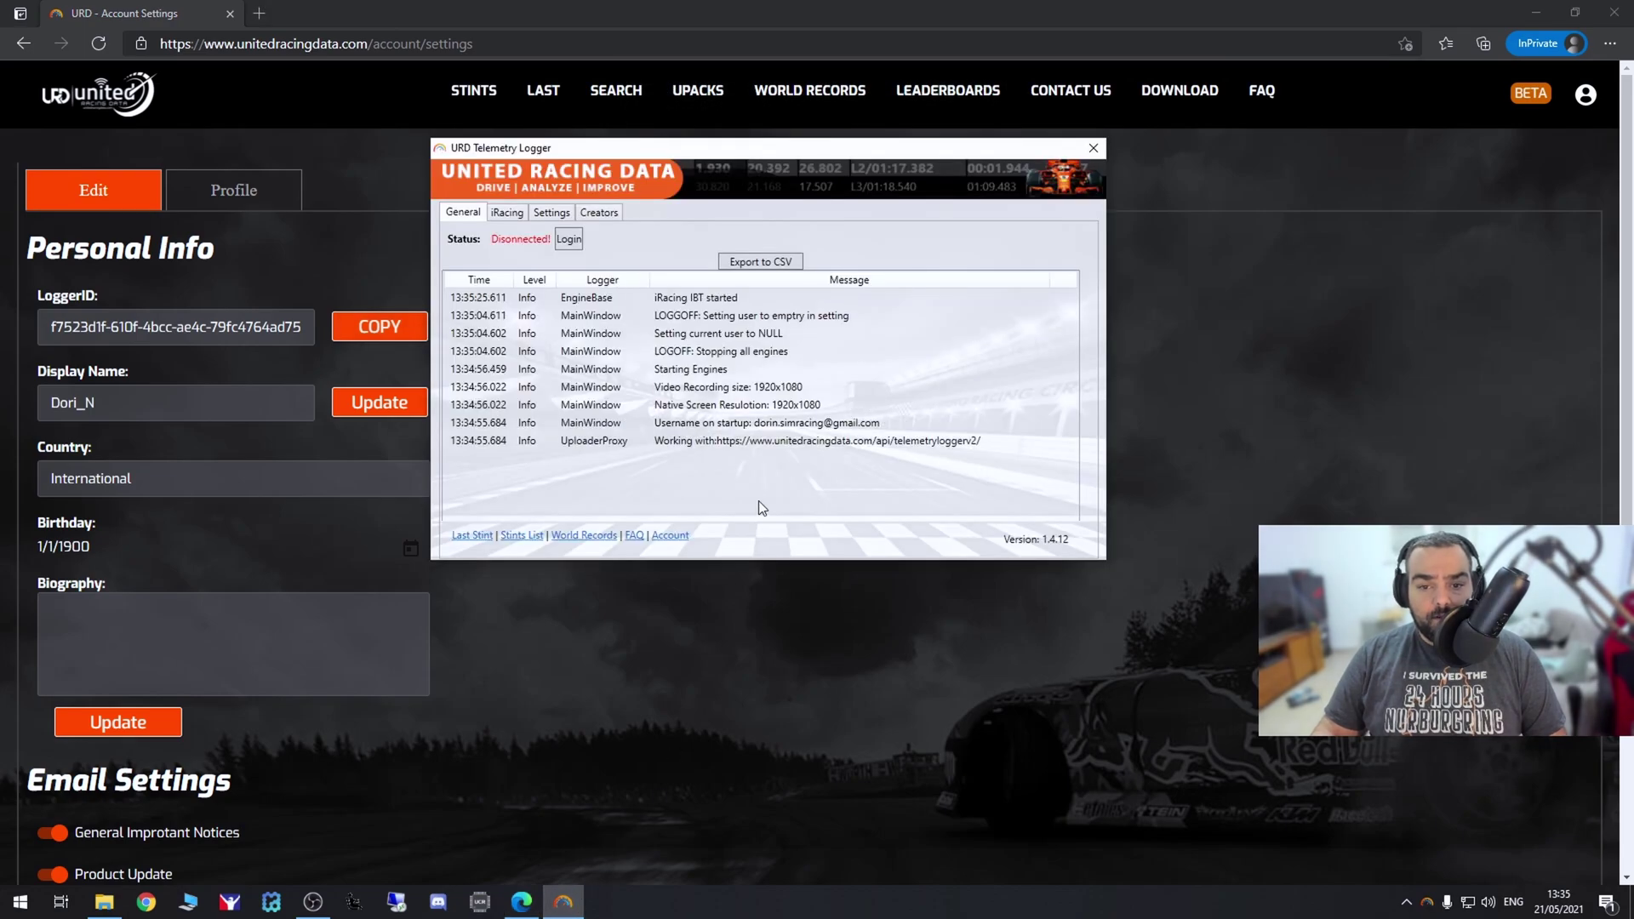
left_click(568, 241)
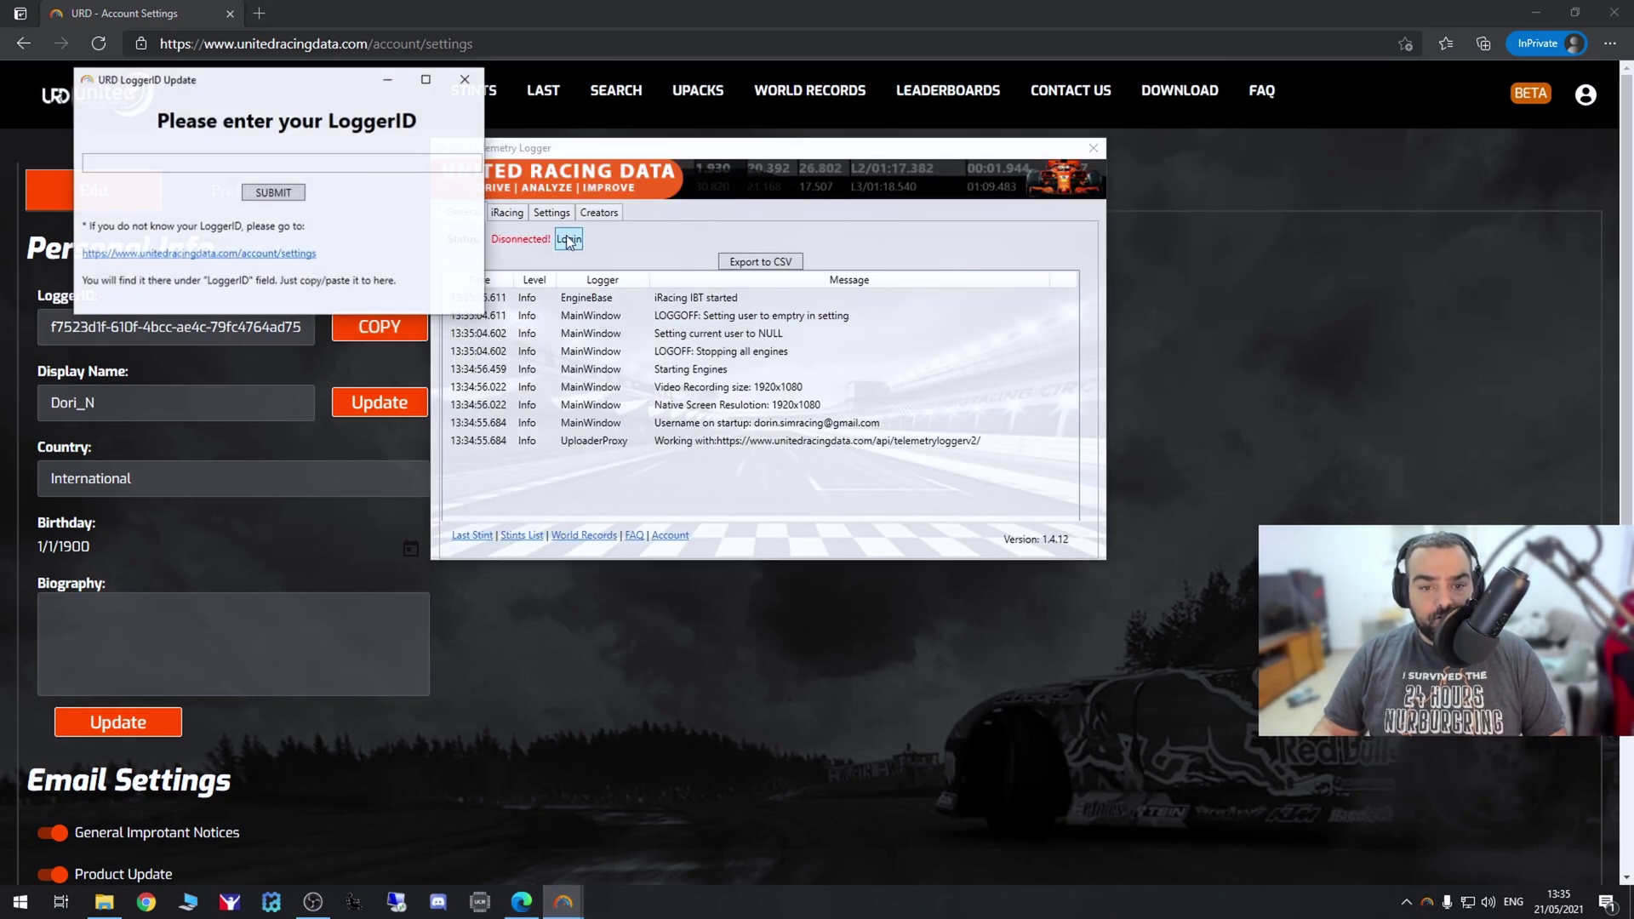
left_click(310, 162)
key("ctrl+v")
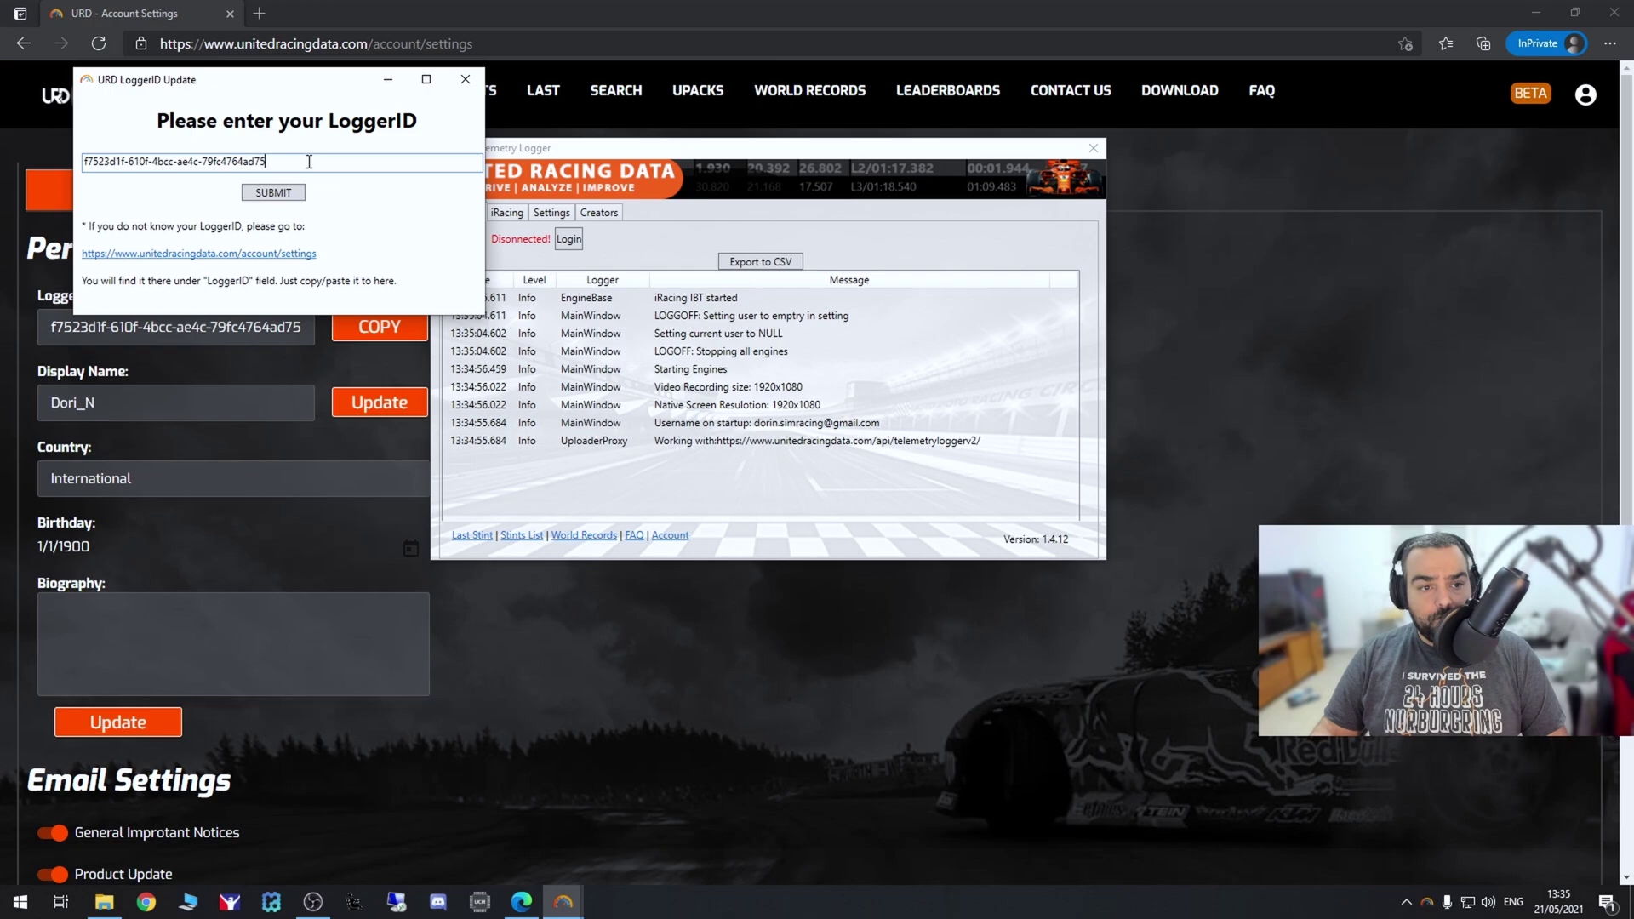
left_click(272, 194)
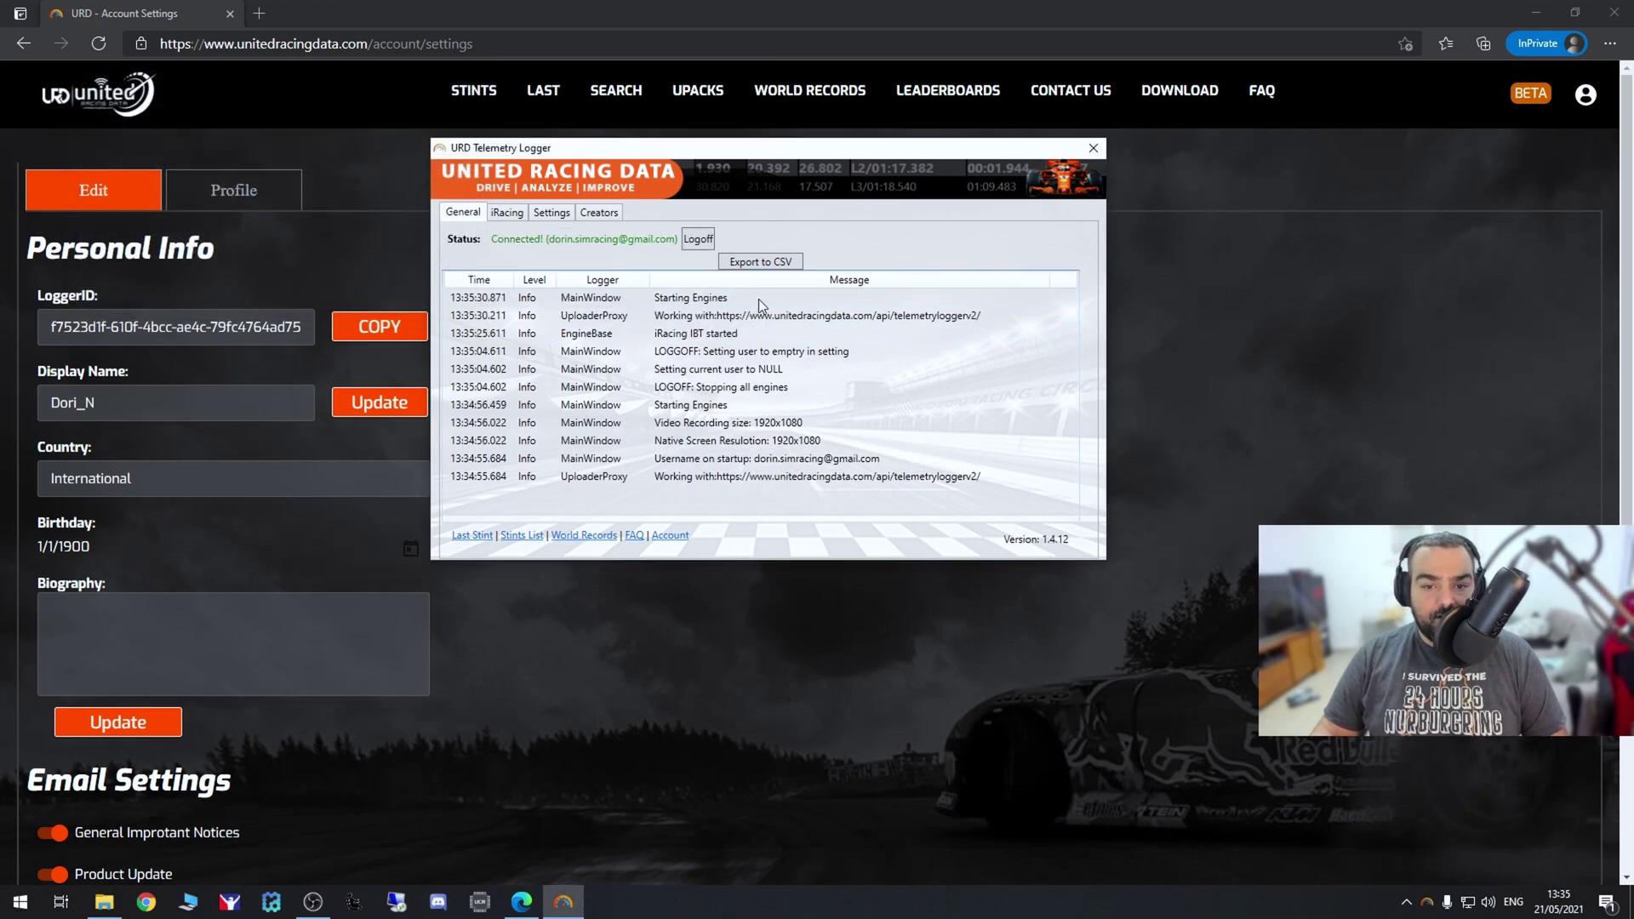
- Review the logger's iRacing options, leaving telemetry file deletion at 1 Day, then its Settings
left_click(505, 215)
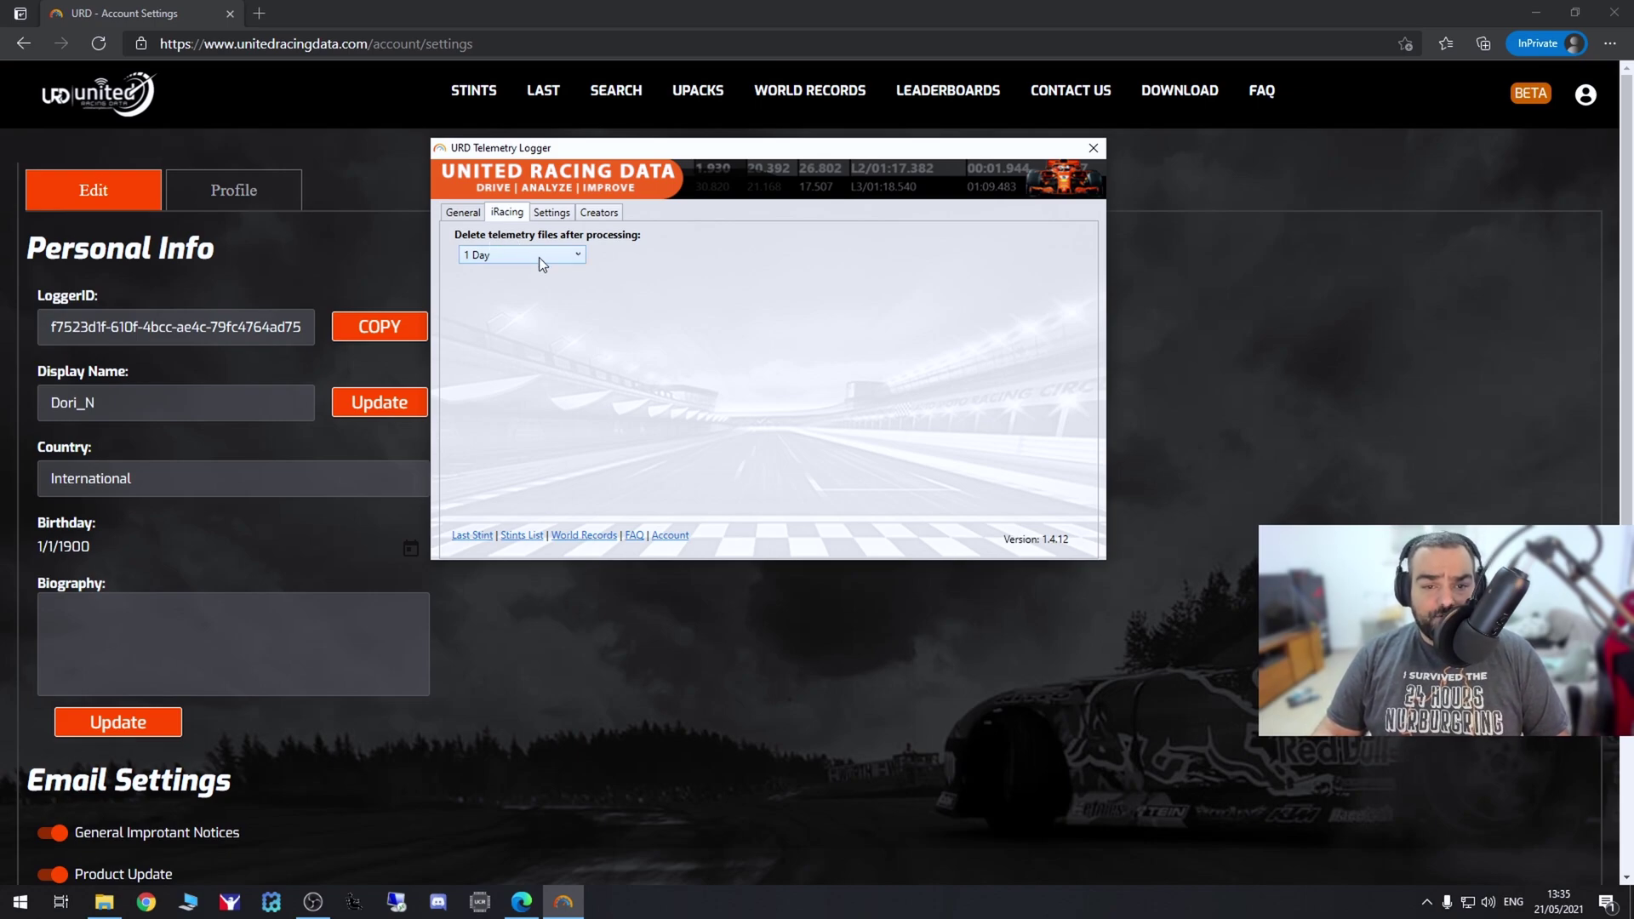
left_click(538, 255)
left_click(538, 257)
left_click(539, 257)
left_click(780, 277)
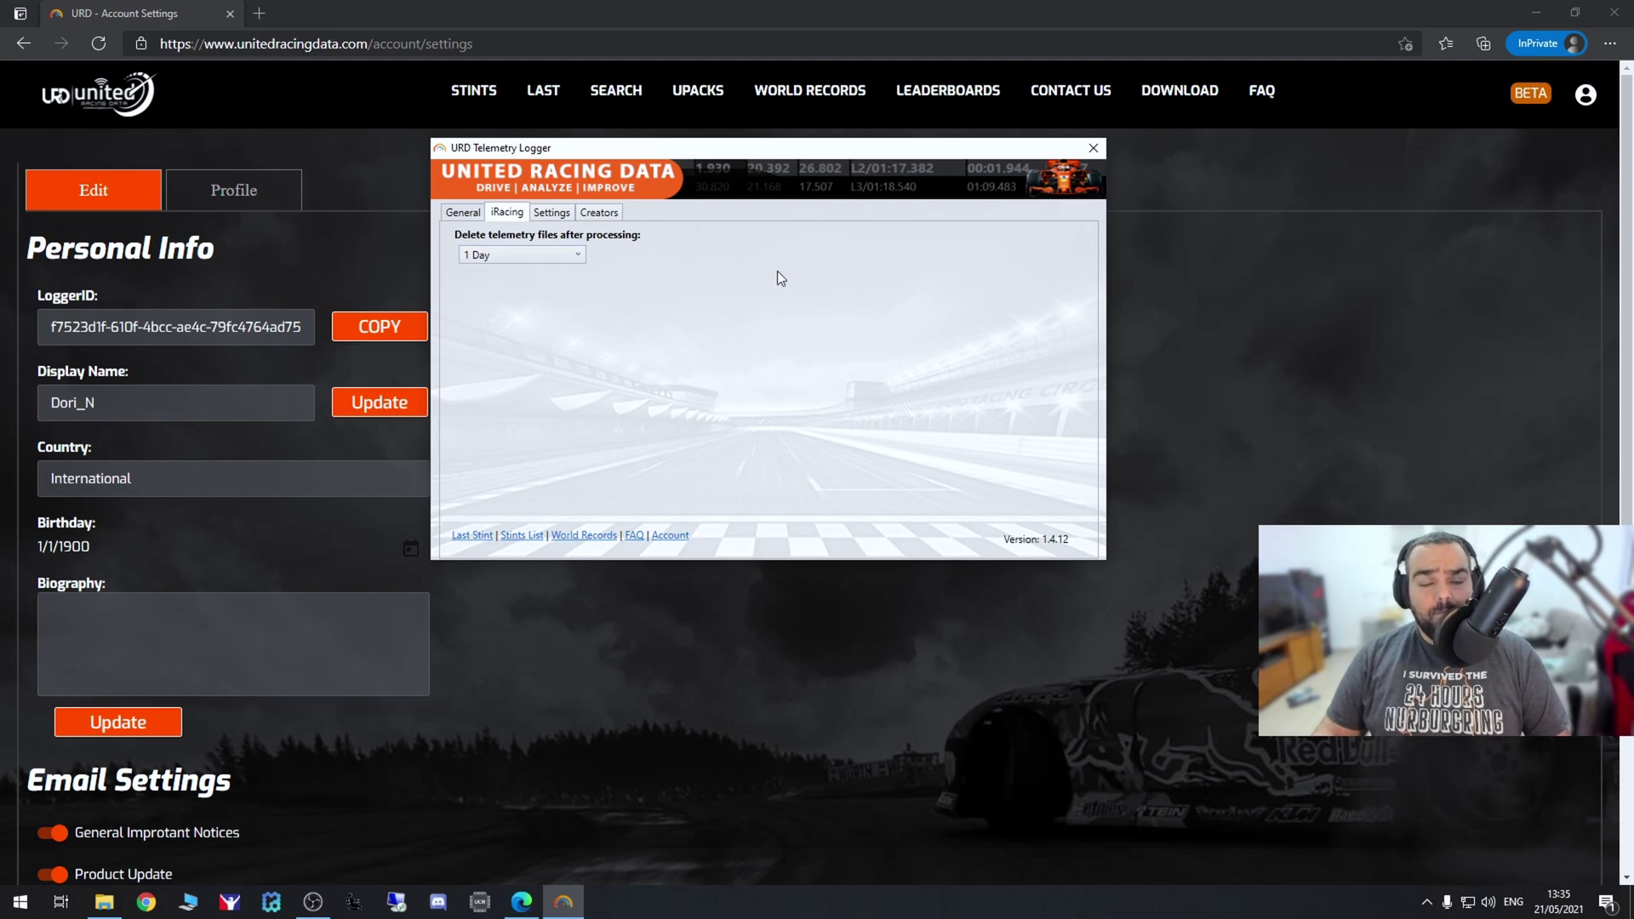
left_click(552, 212)
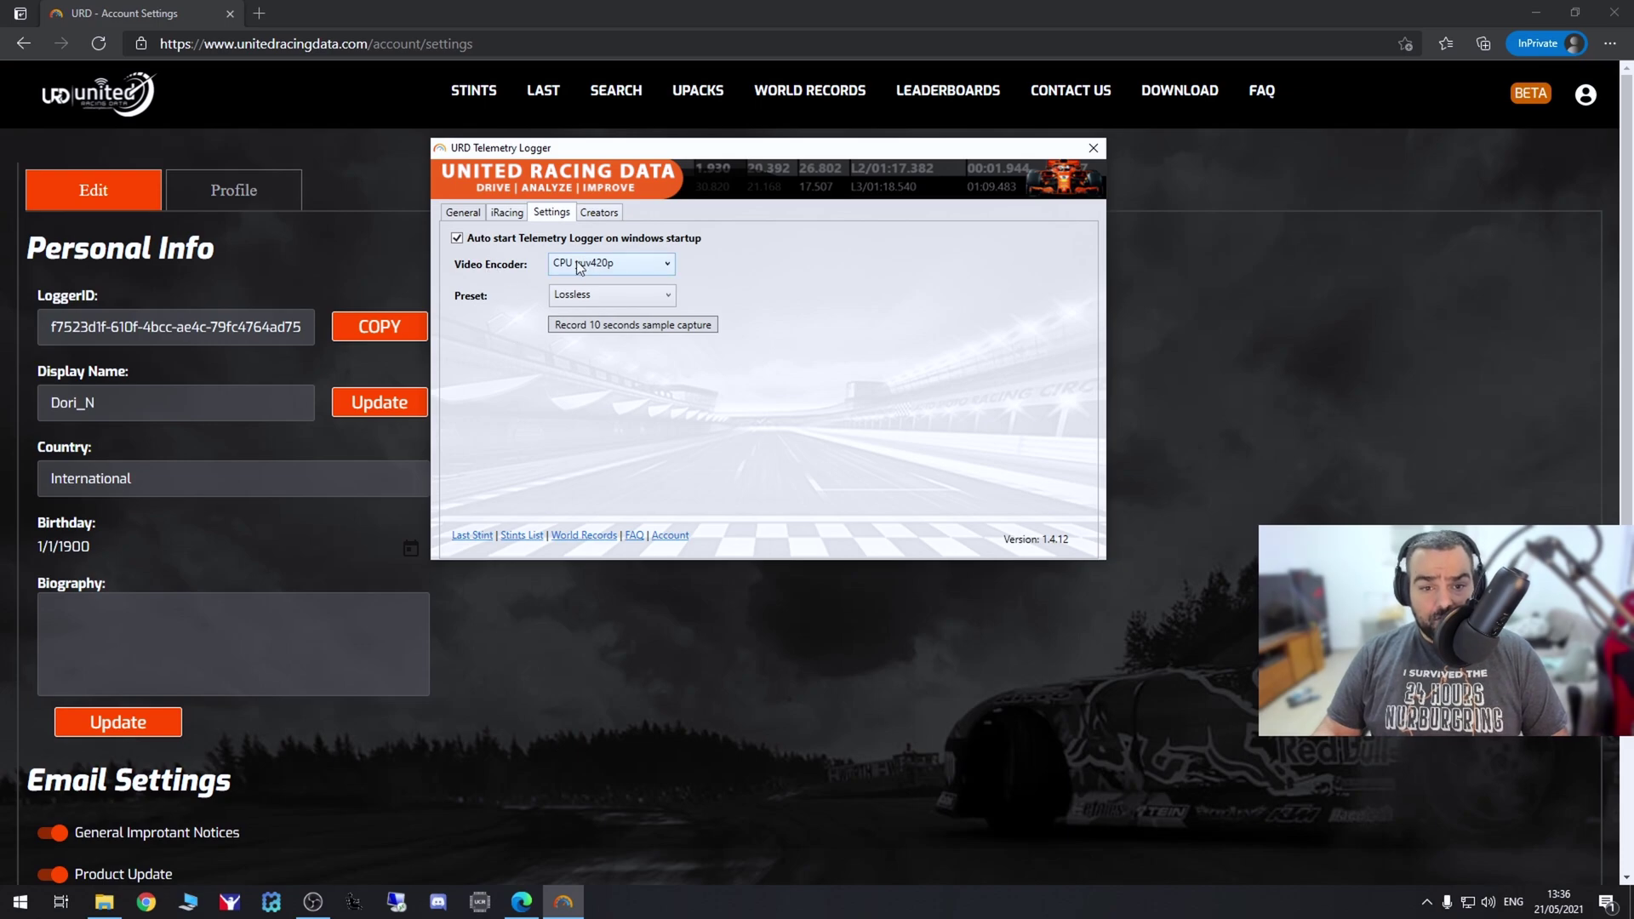
left_click(538, 703)
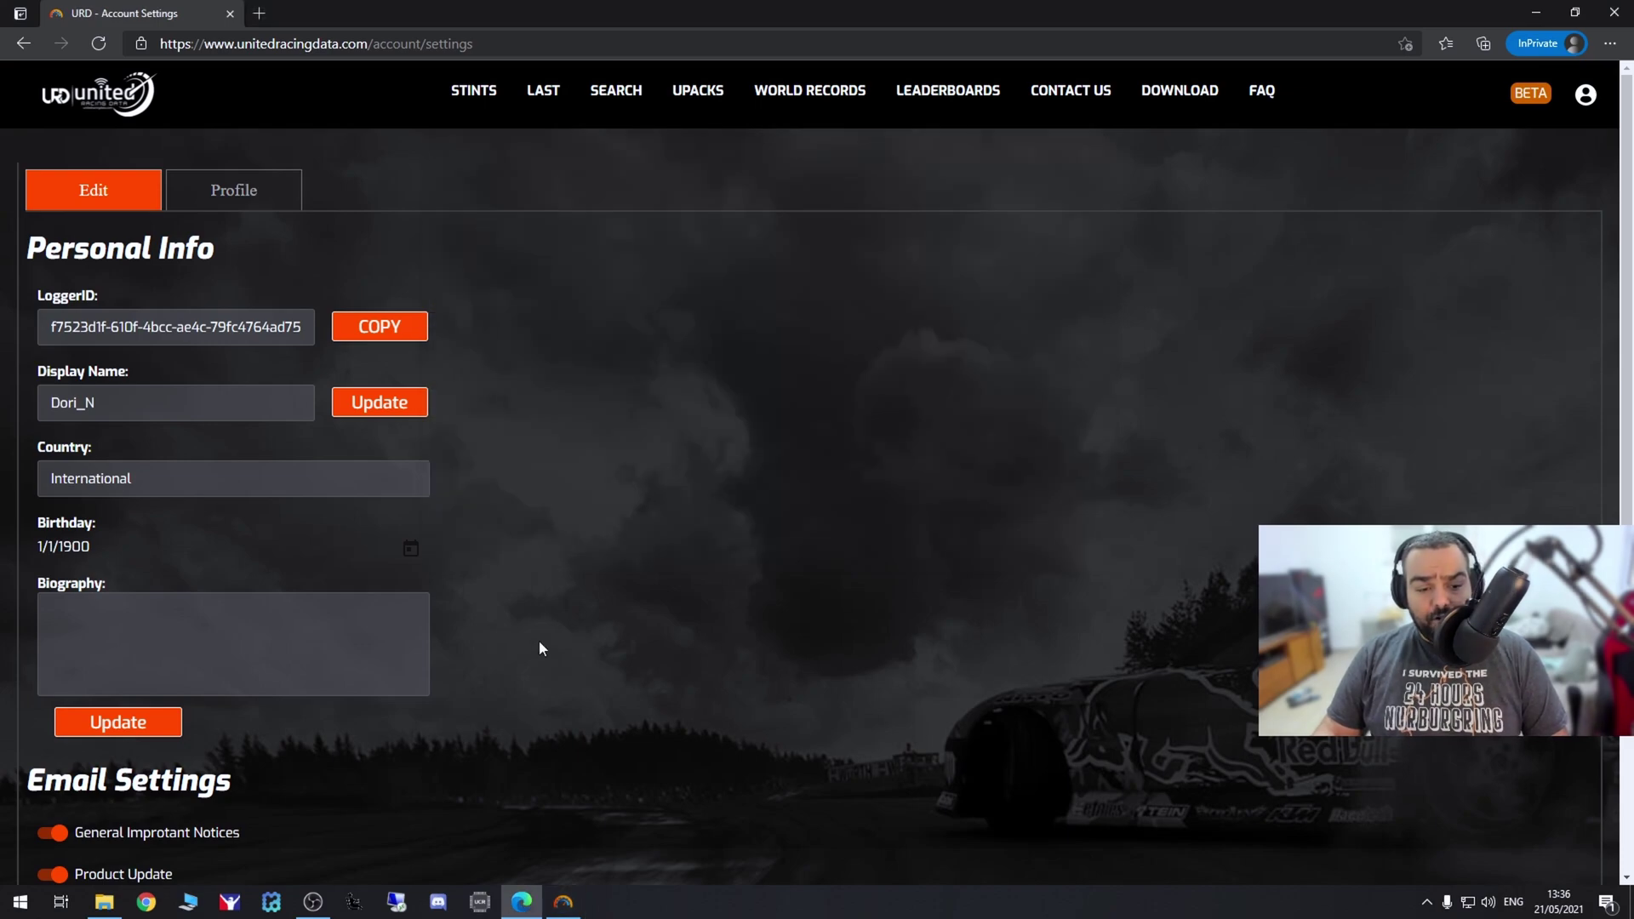
scroll(492, 549, "down", 5)
scroll(493, 544, "up", 6)
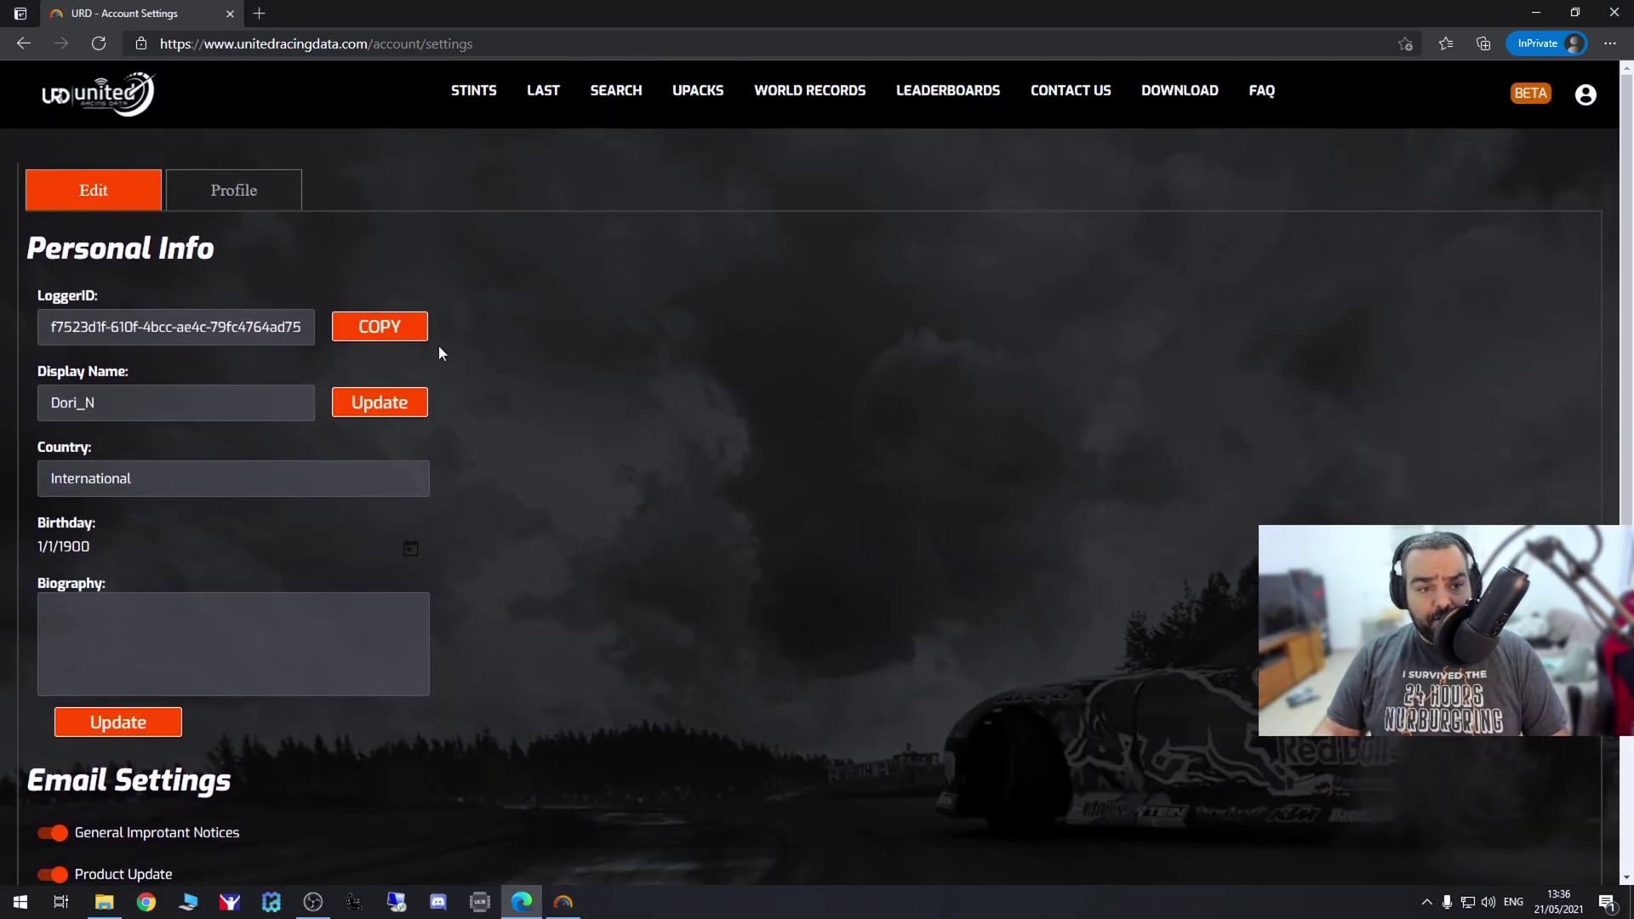
scroll(468, 363, "down", 6)
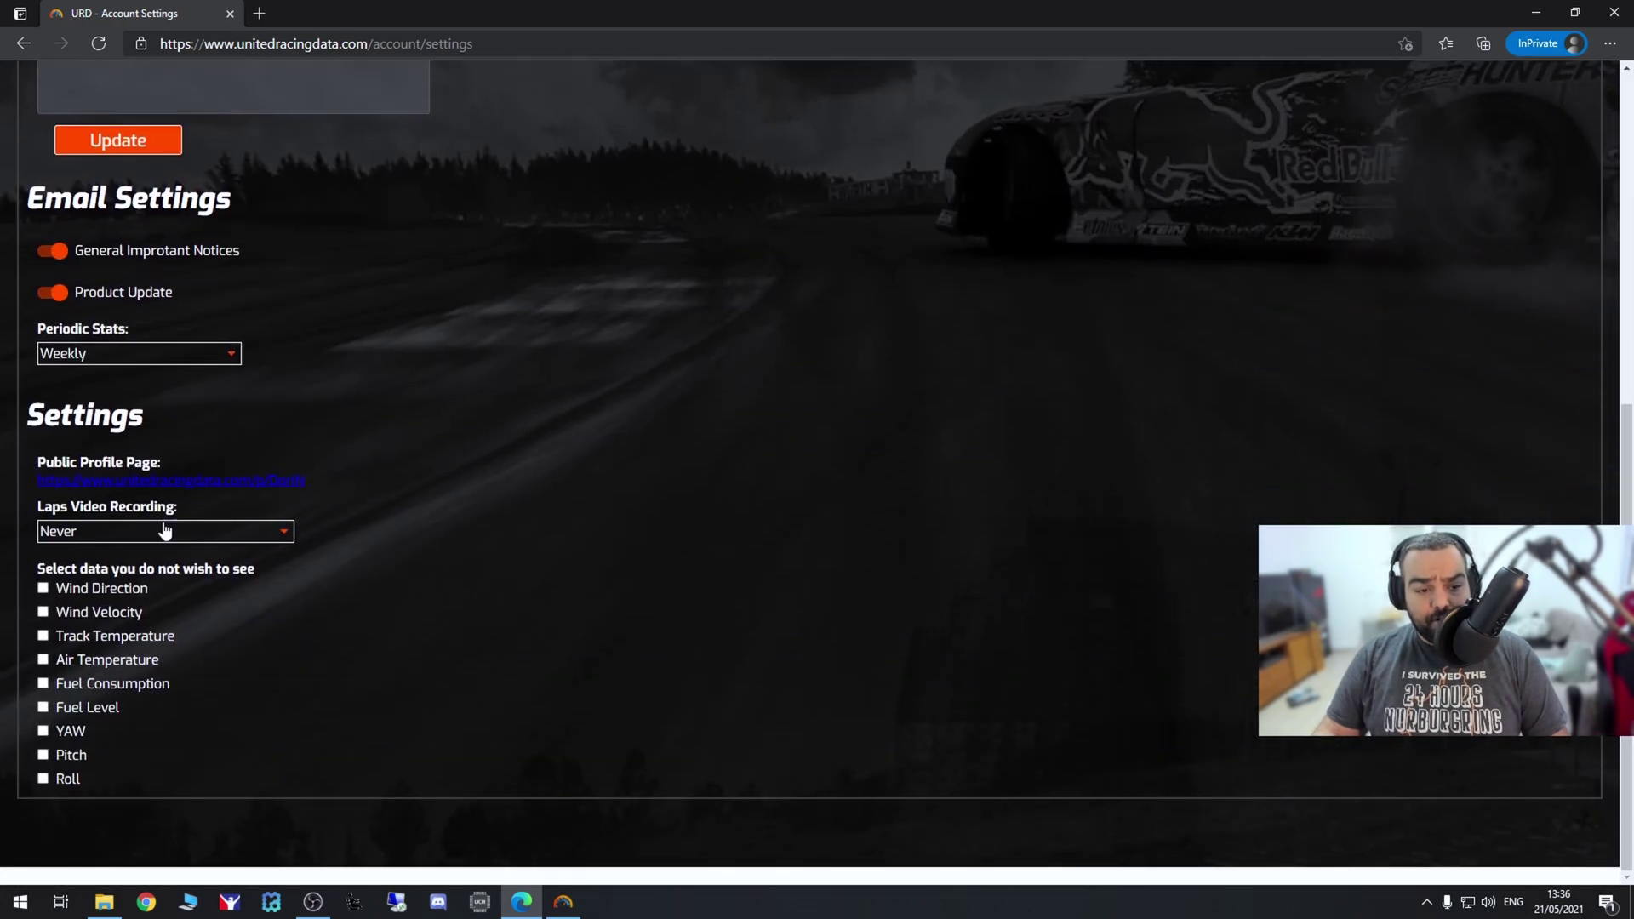
left_click(280, 534)
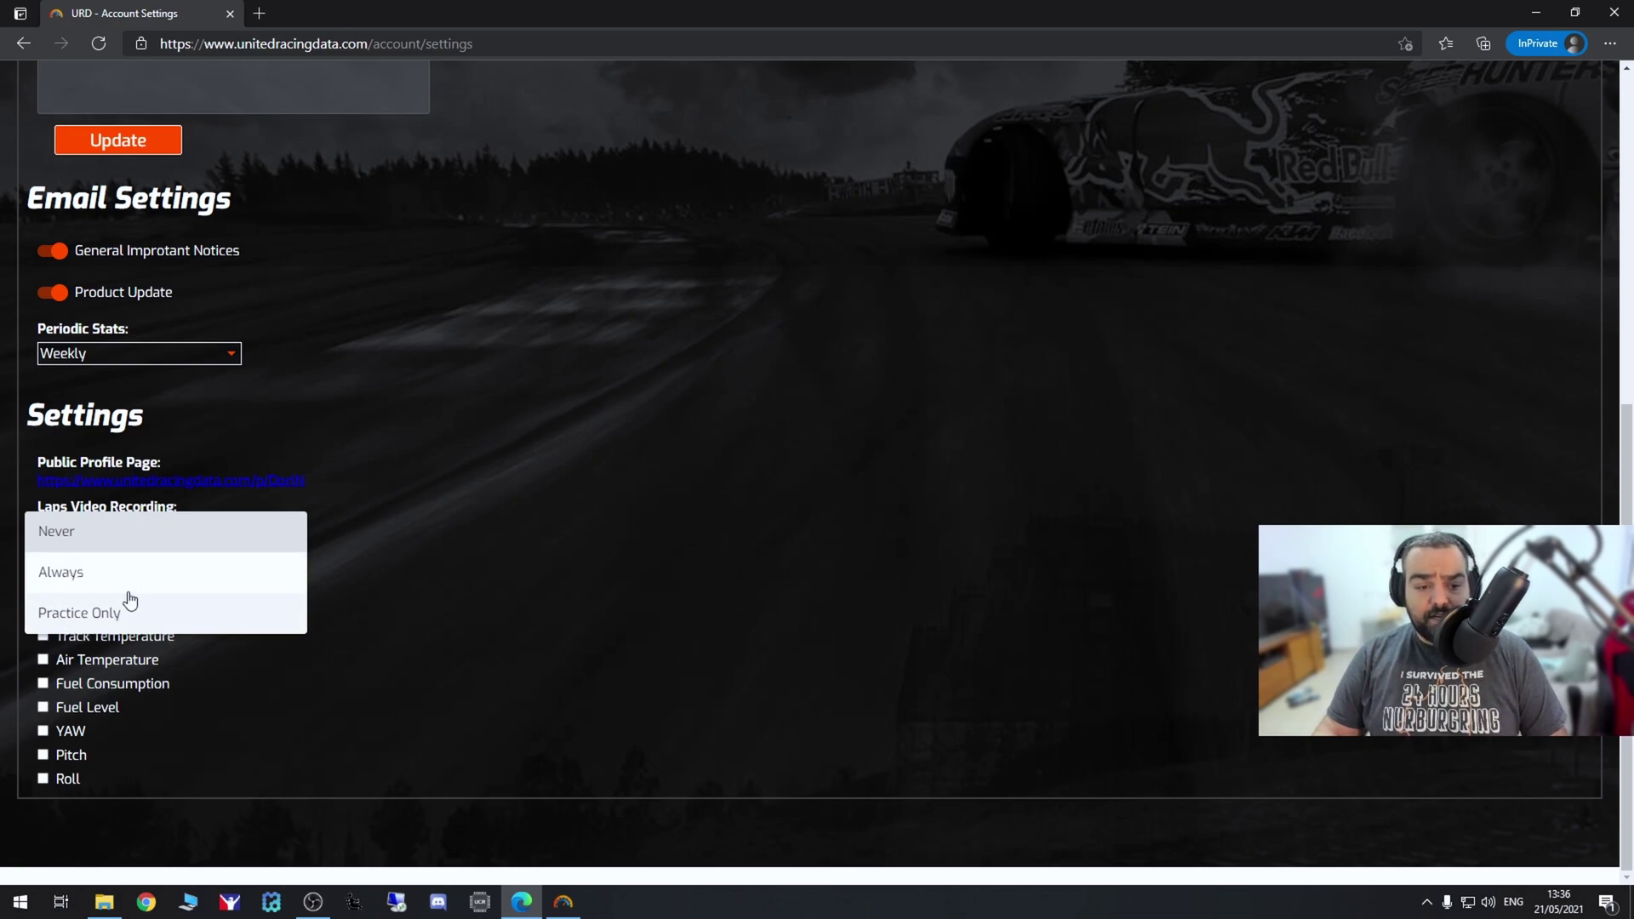
scroll(664, 375, "up", 7)
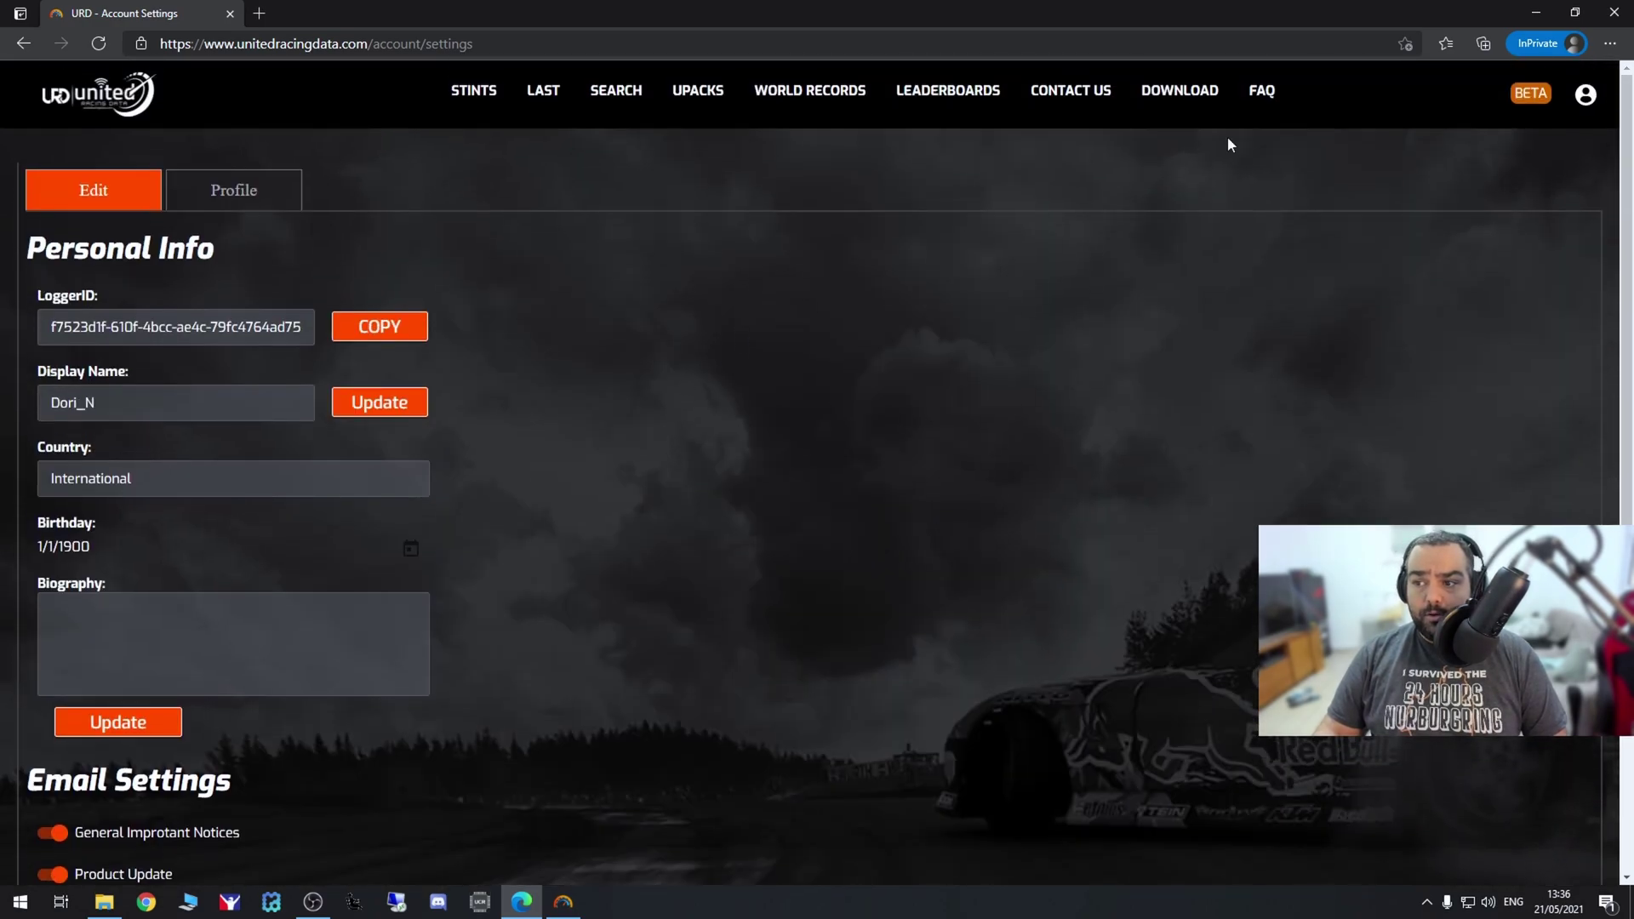
left_click(1585, 94)
left_click(1554, 140)
left_click(564, 901)
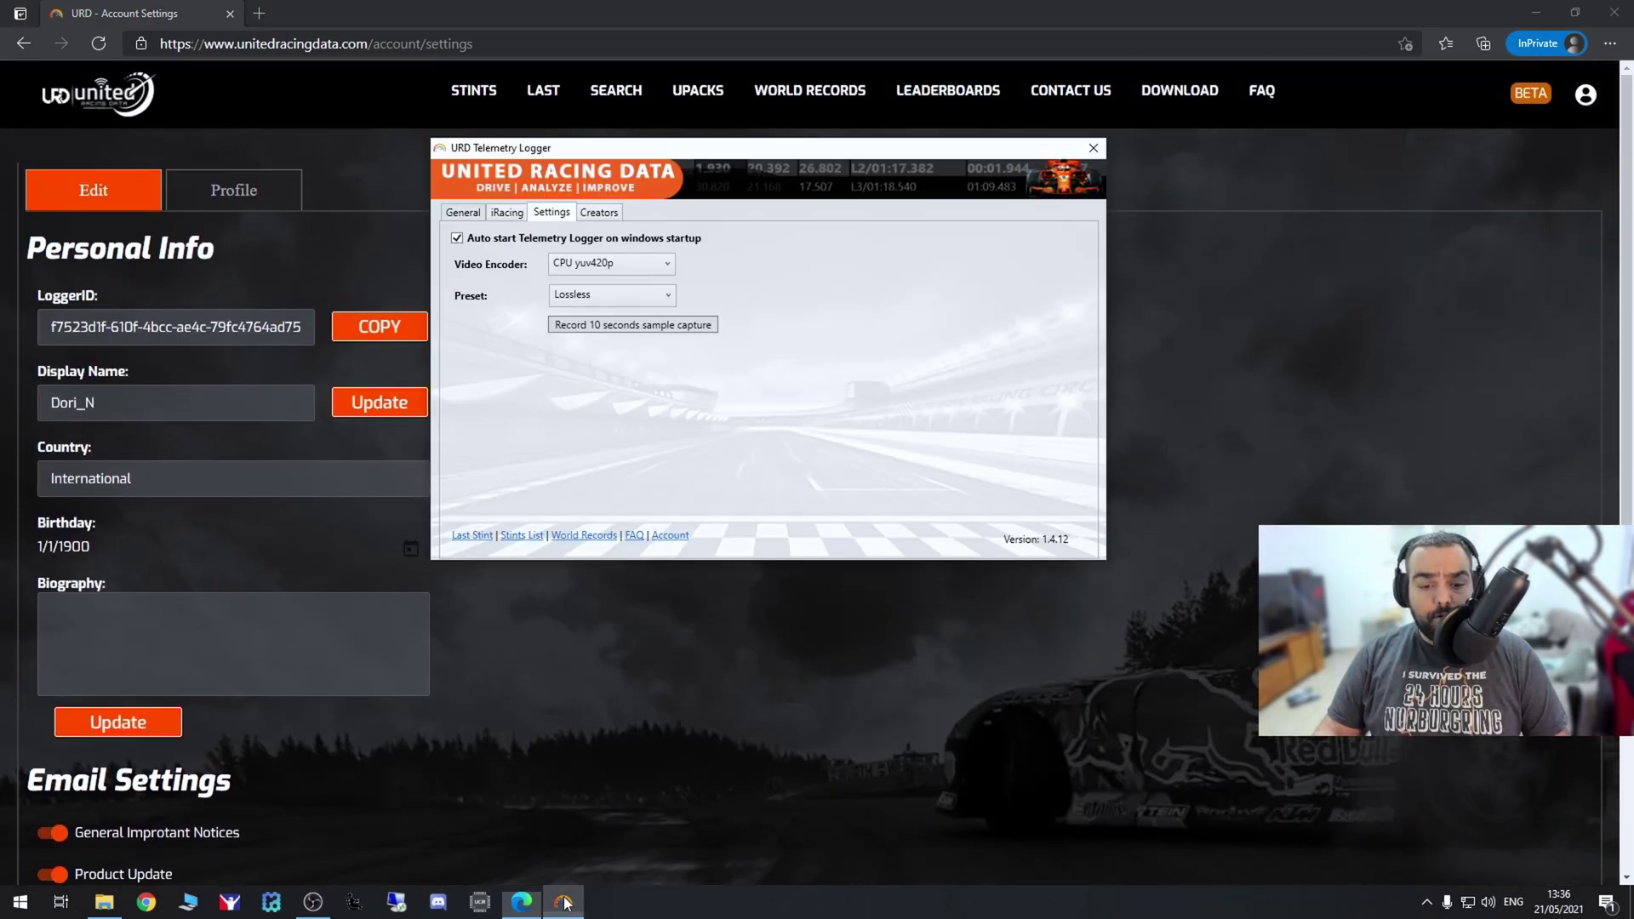
left_click(605, 264)
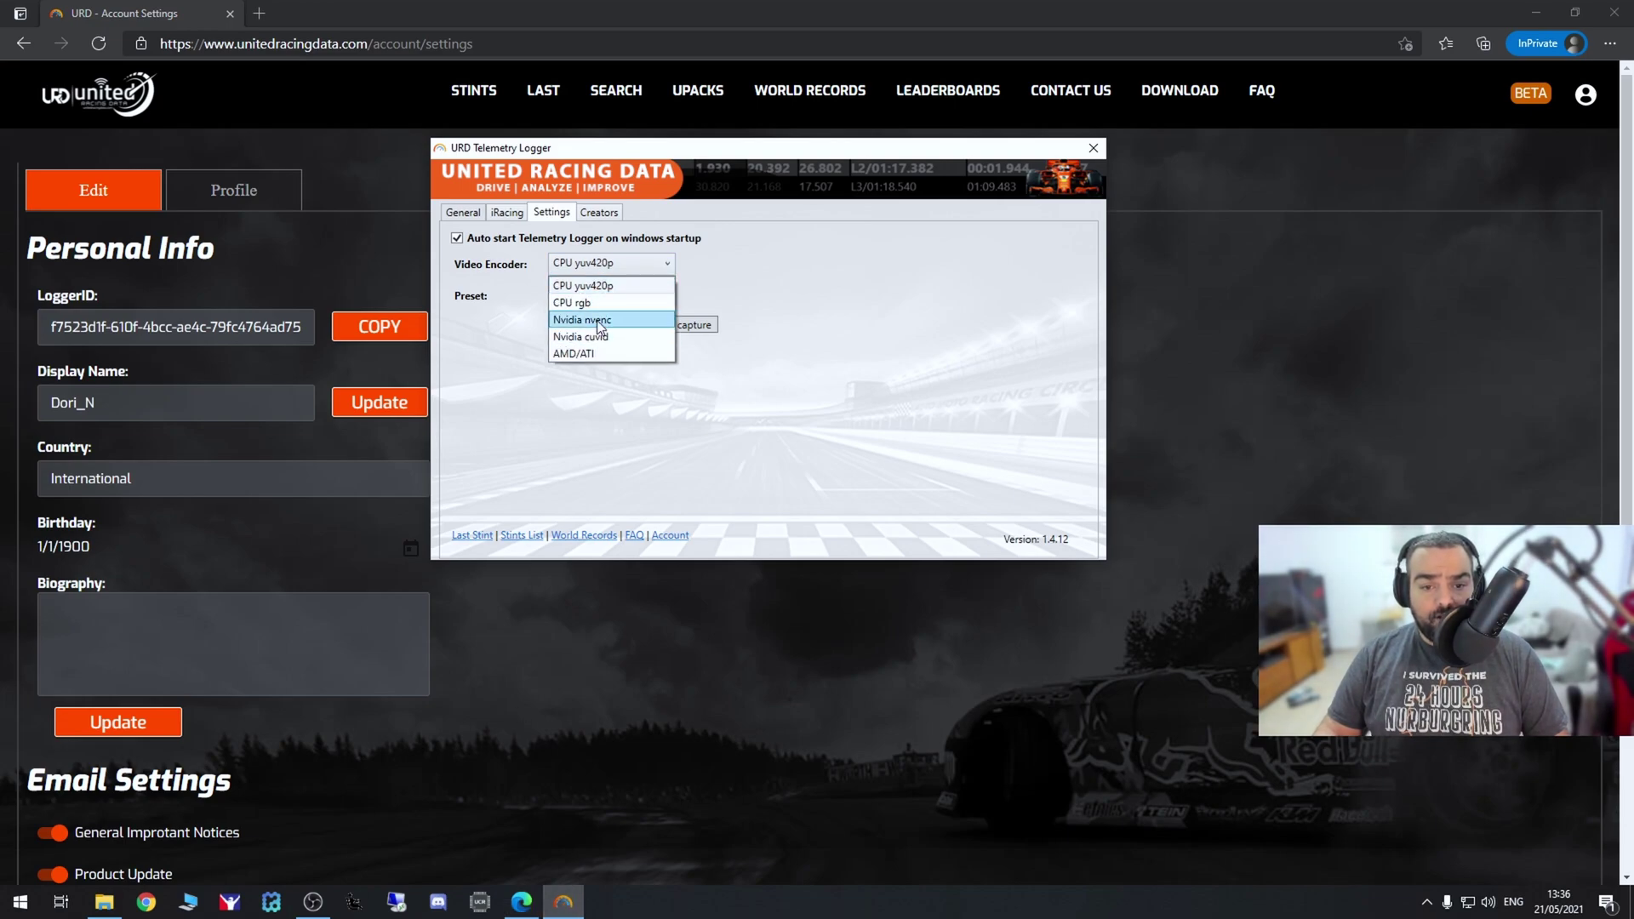
left_click(773, 450)
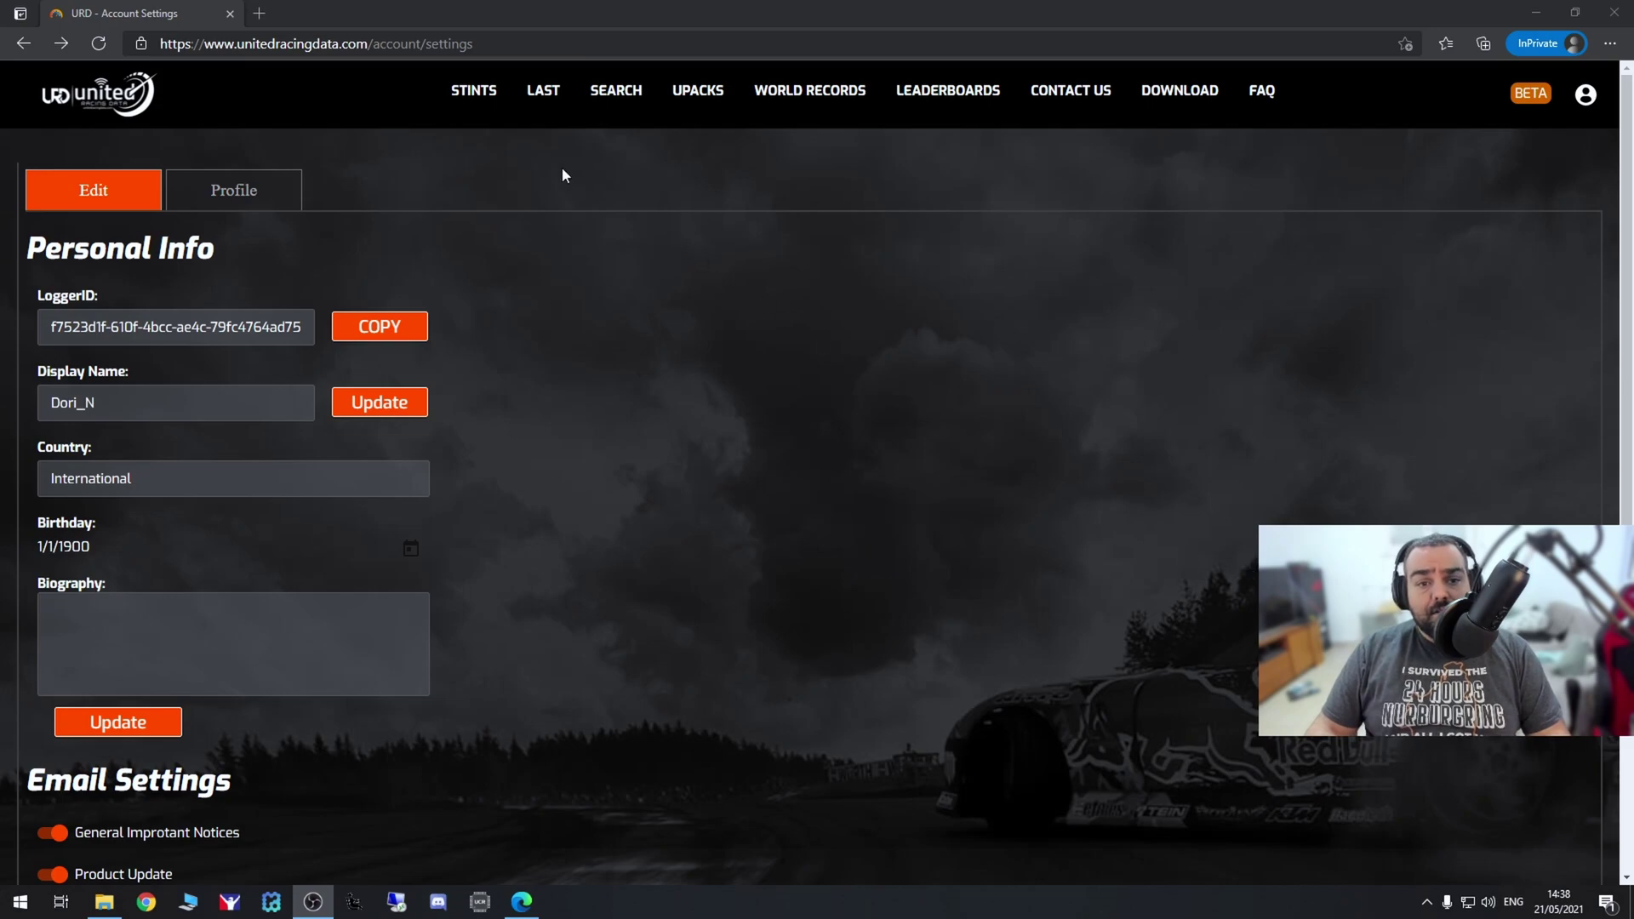
- Go to the Stints history and open the Dallara F3 Silverstone GP (2019) stints
left_click(479, 101)
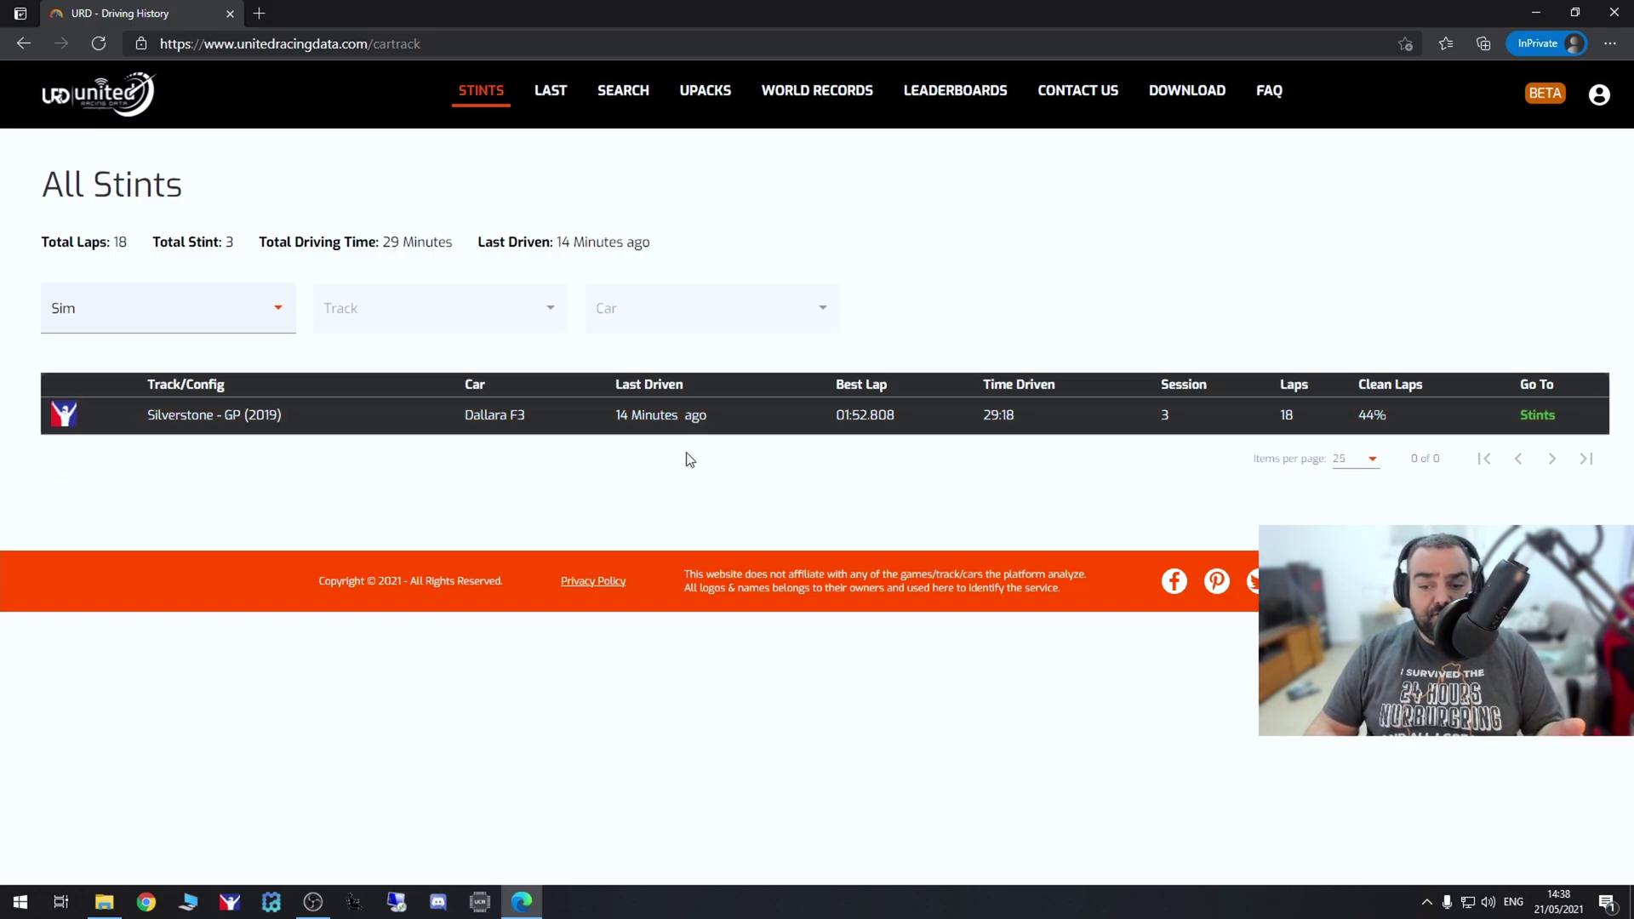
left_click(1538, 417)
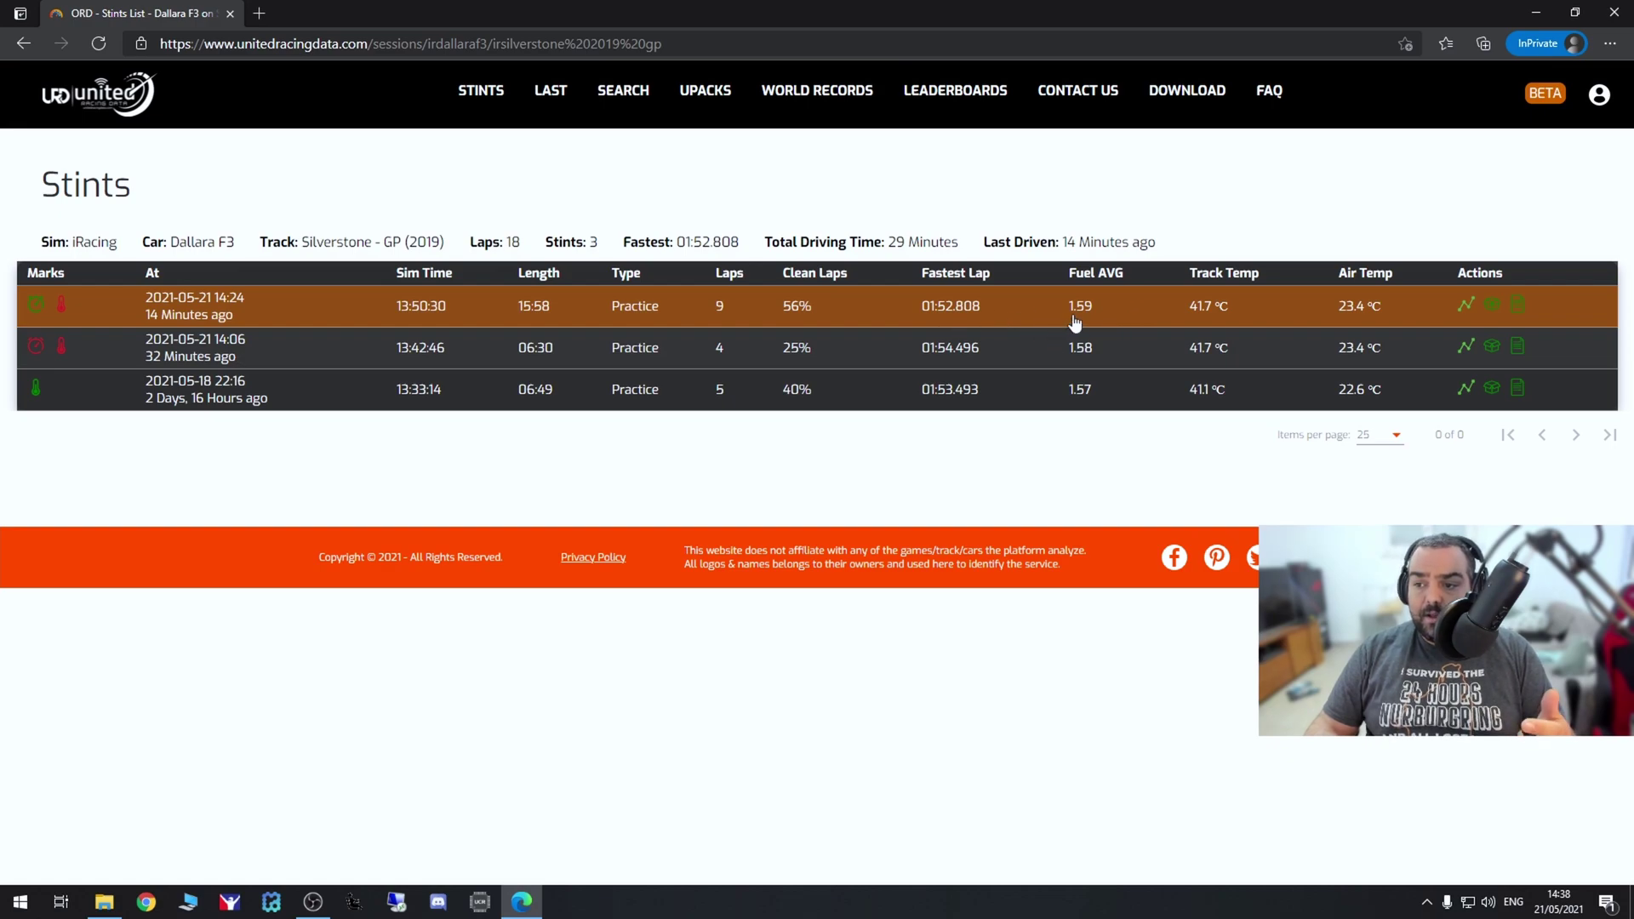
- Analyze the latest stint's 01:52.808 lap telemetry and show the ten-lap Stint 1 list
left_click(1465, 304)
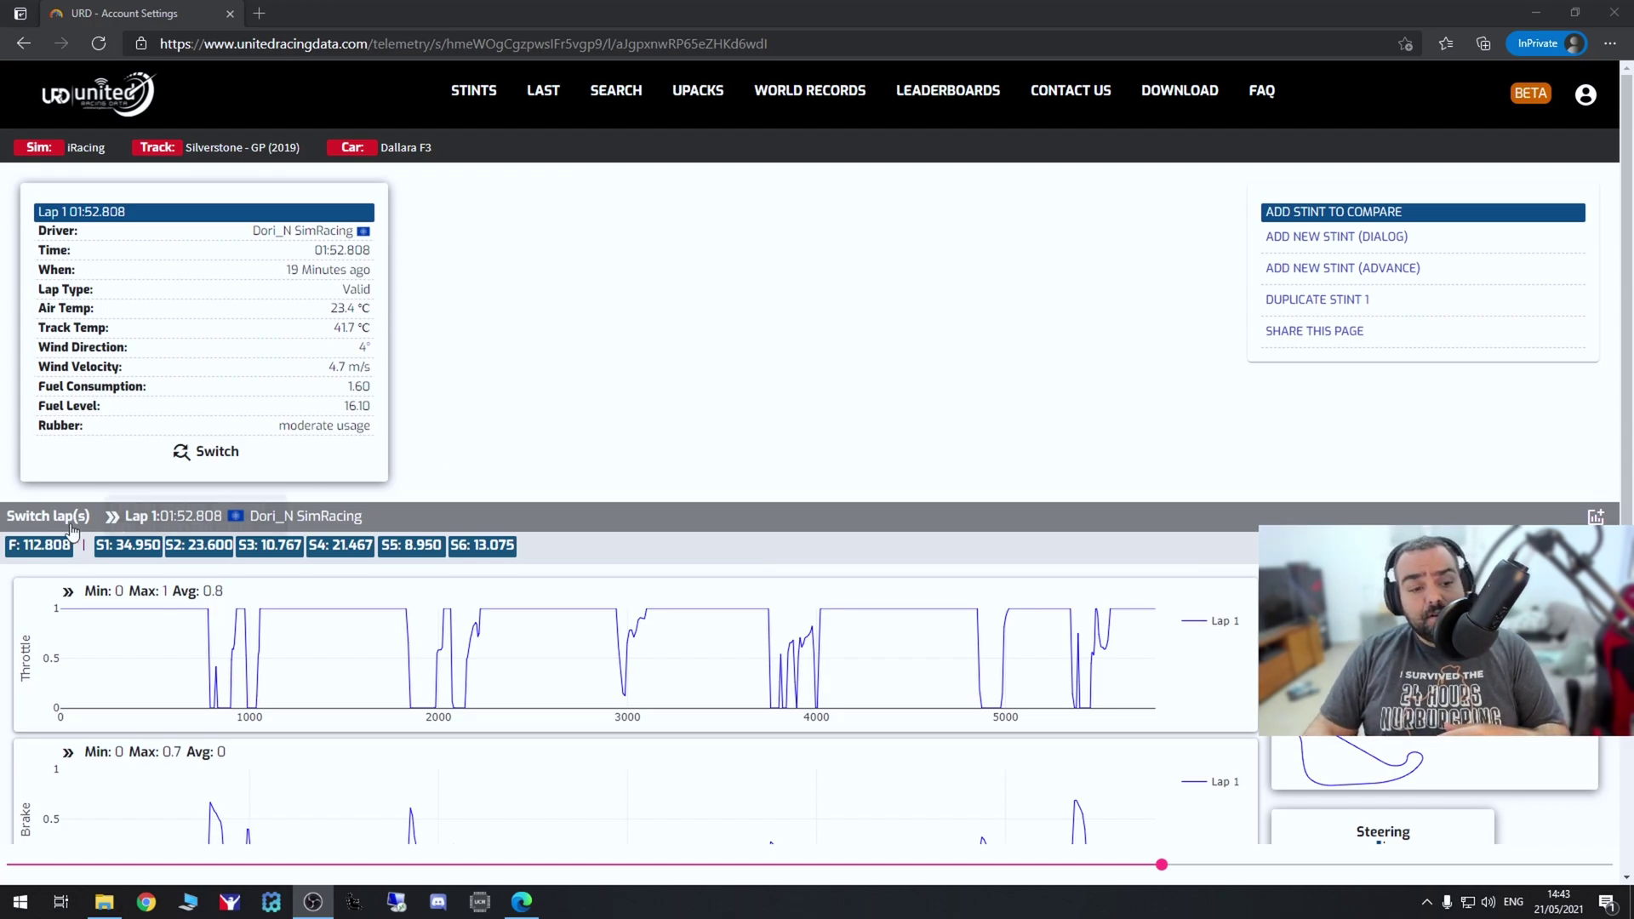
left_click(35, 517)
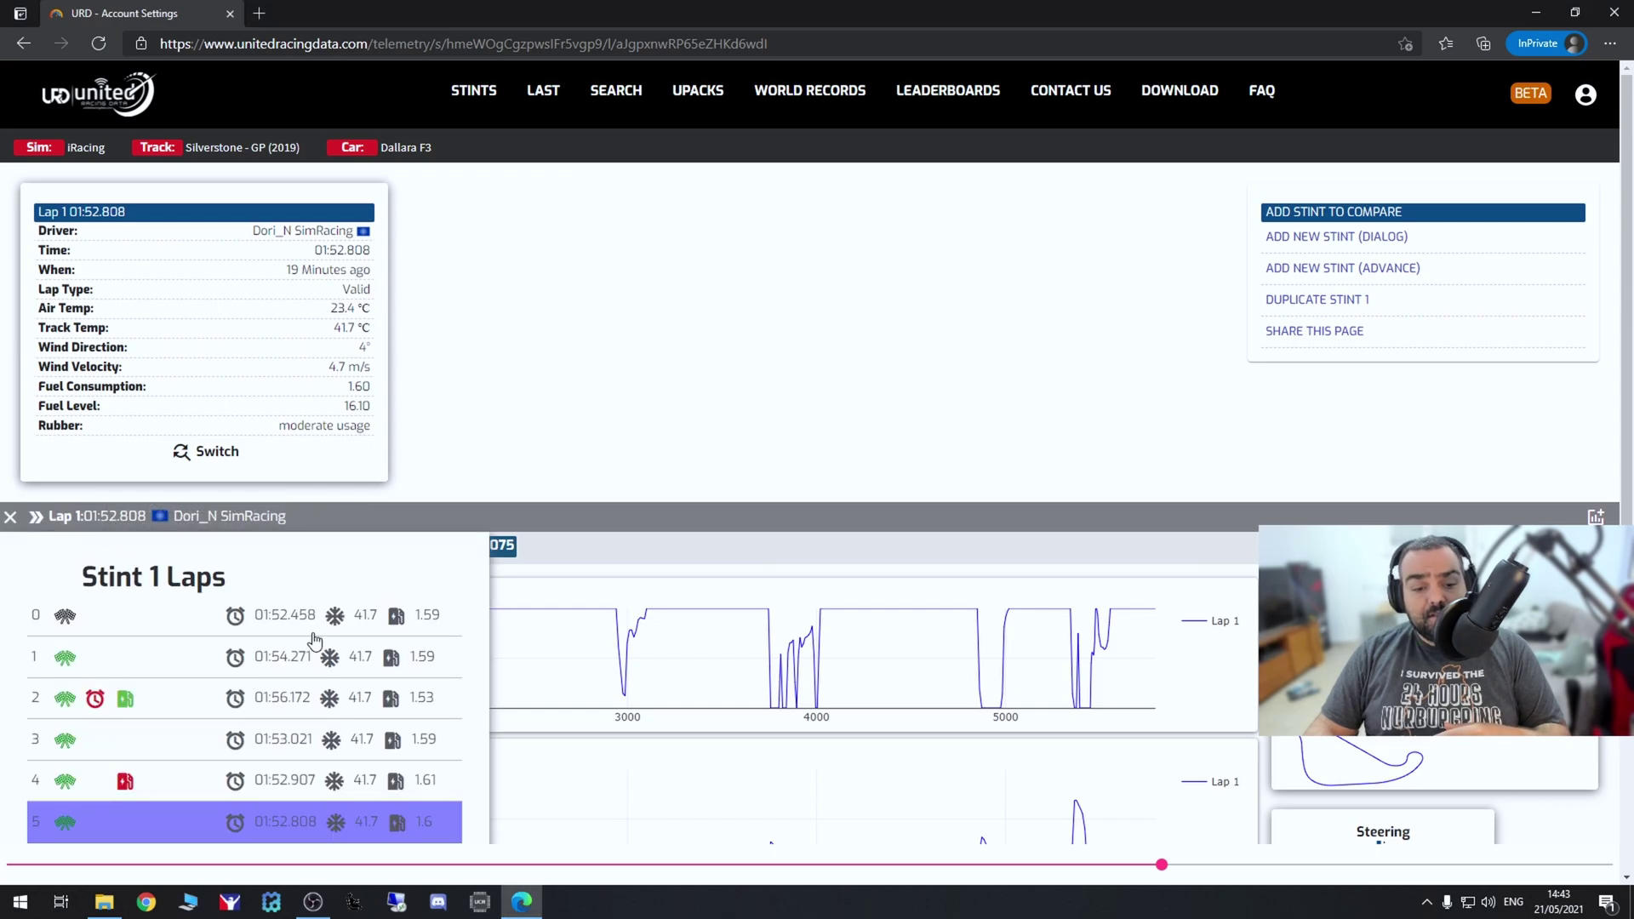
scroll(290, 621, "down", 3)
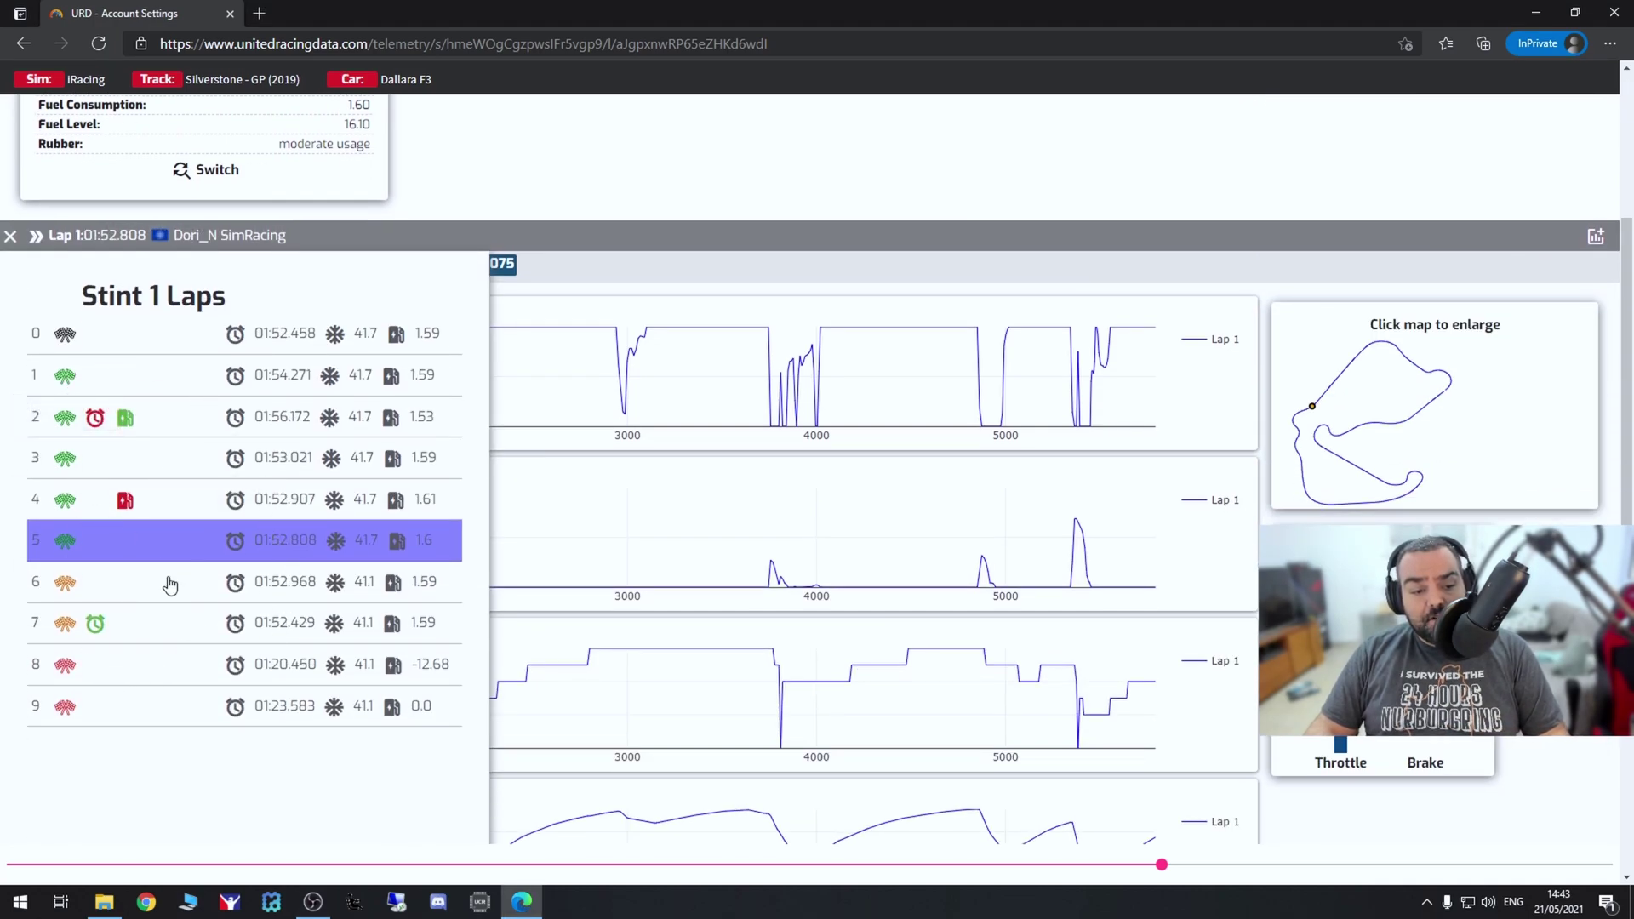
mouse_move(64, 627)
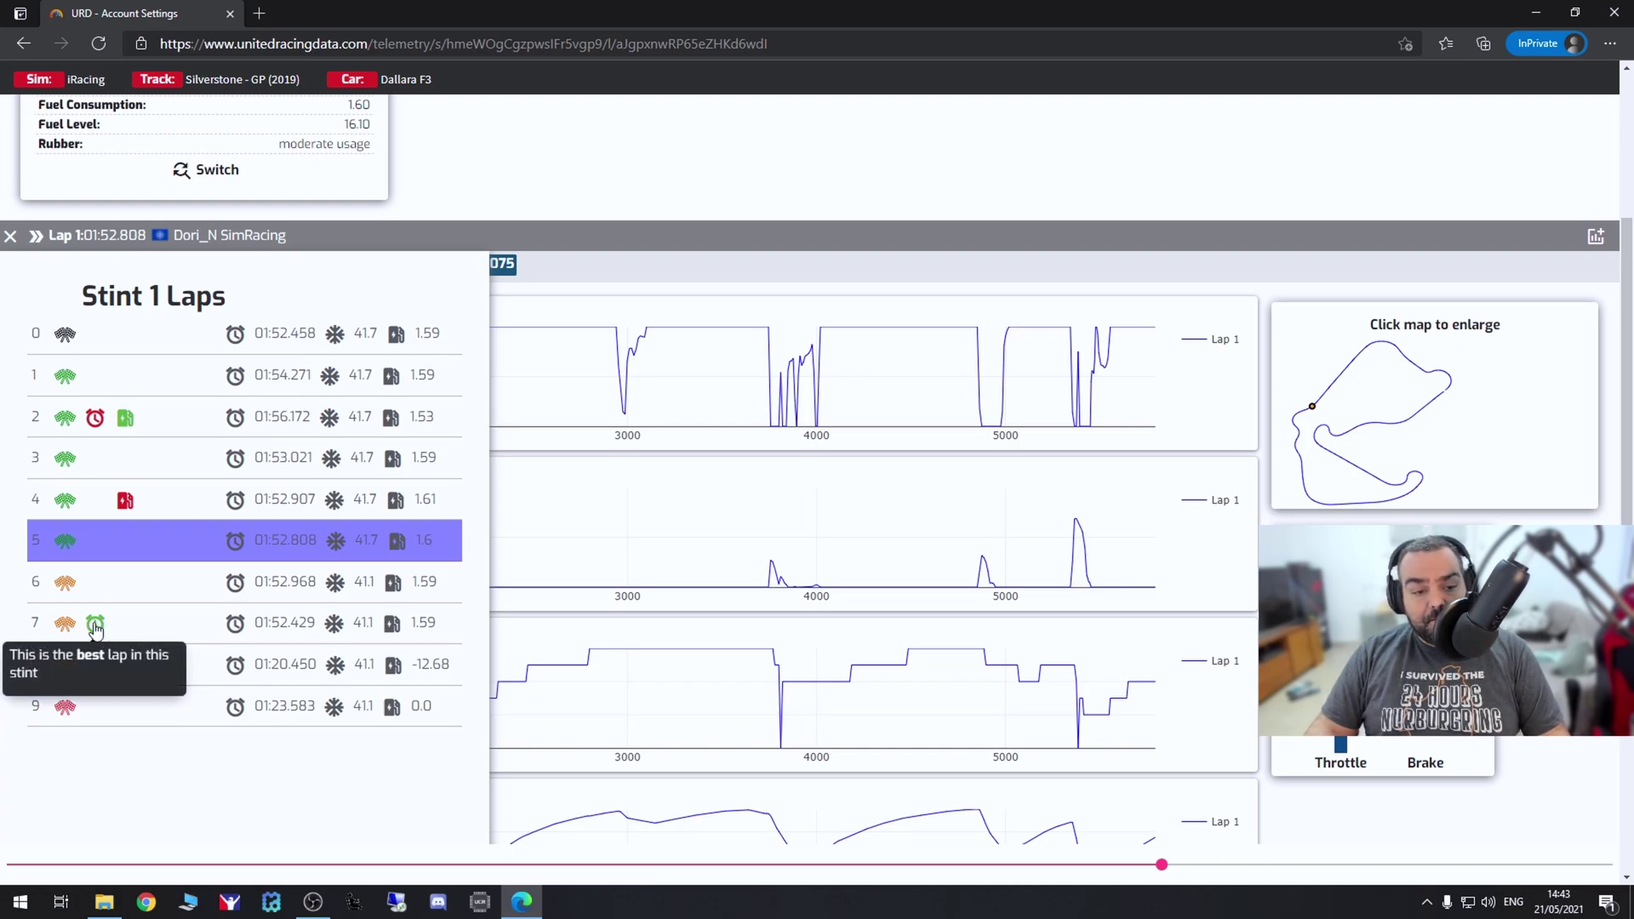
mouse_move(128, 508)
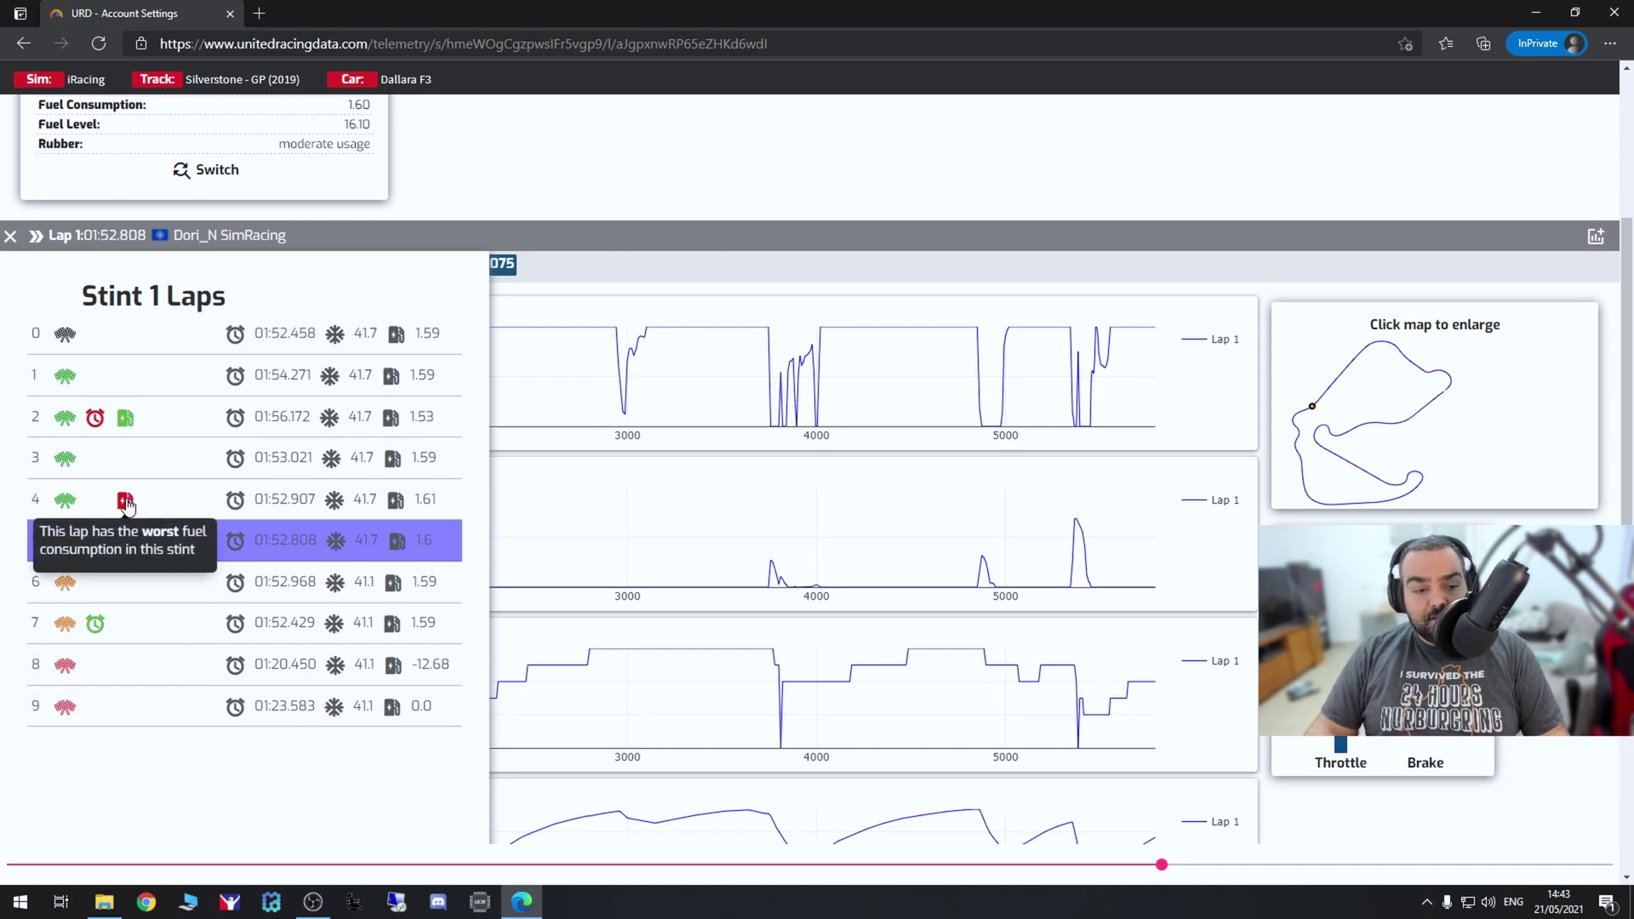
mouse_move(127, 423)
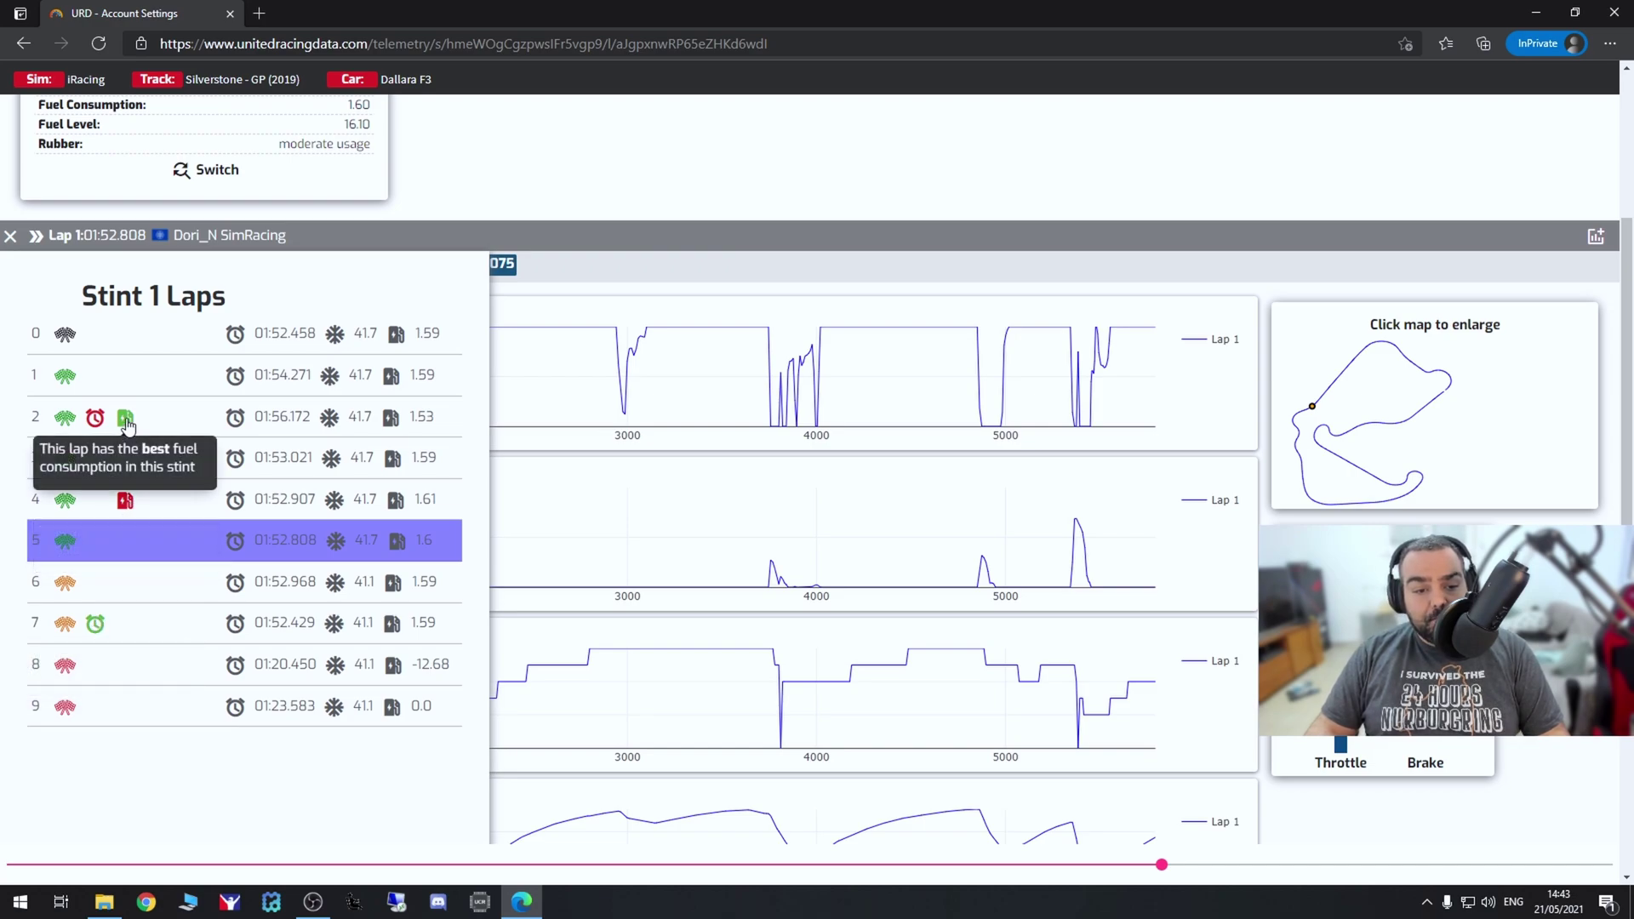
- Load lap 7 (01:52.429) and highlight its lap time and rubber condition values
left_click(281, 630)
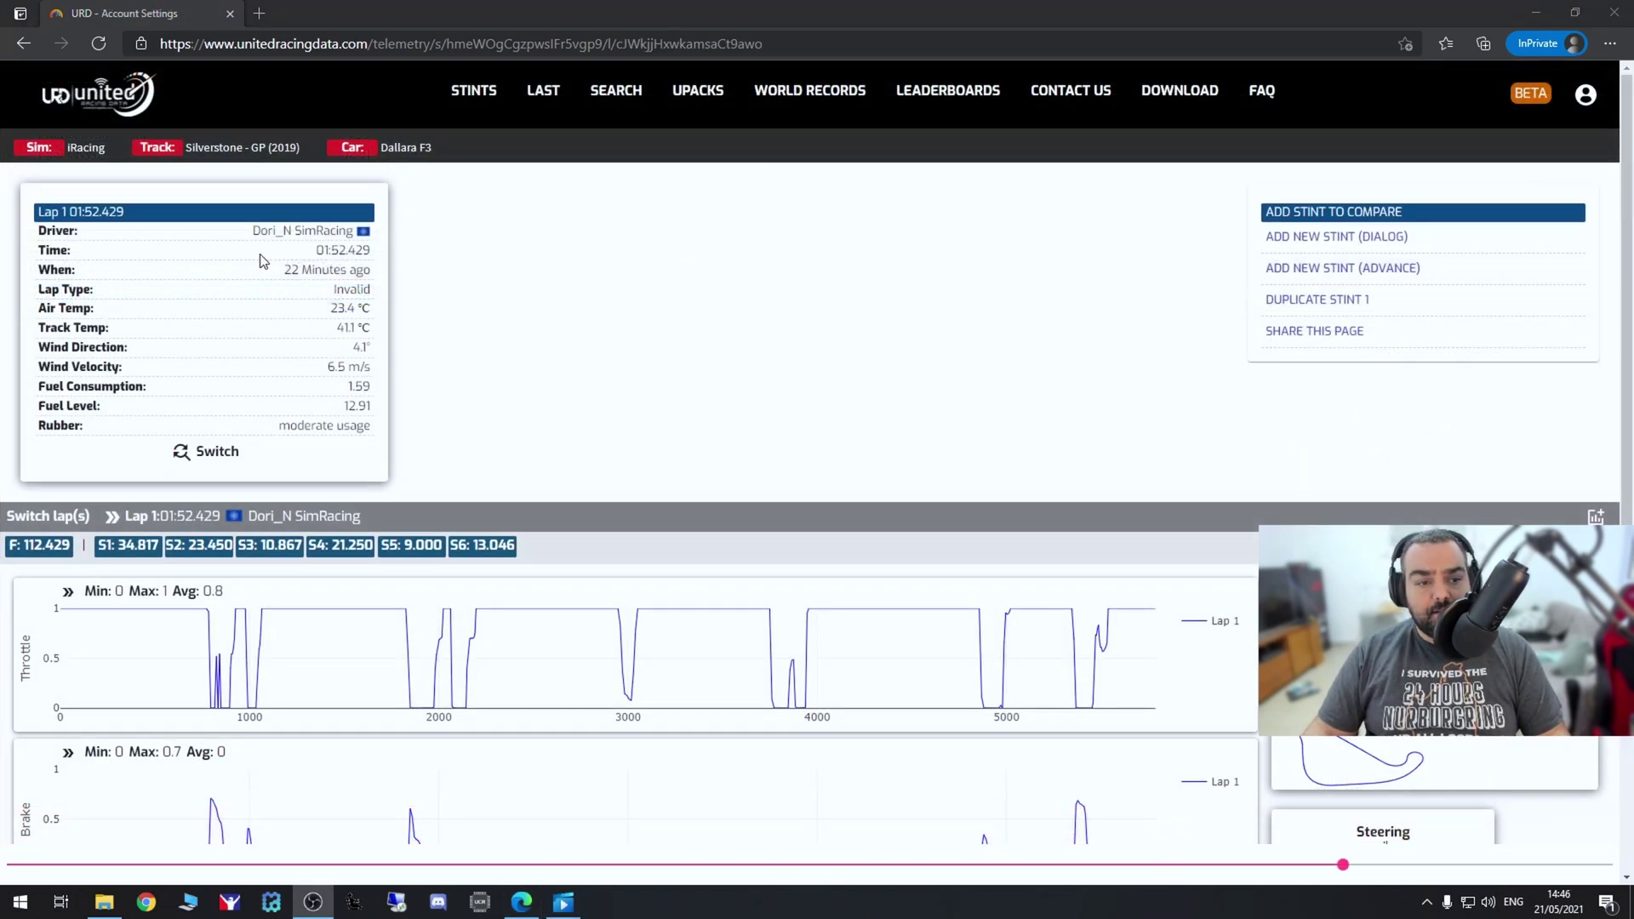
left_click_drag(324, 249, 332, 330)
left_click(335, 336)
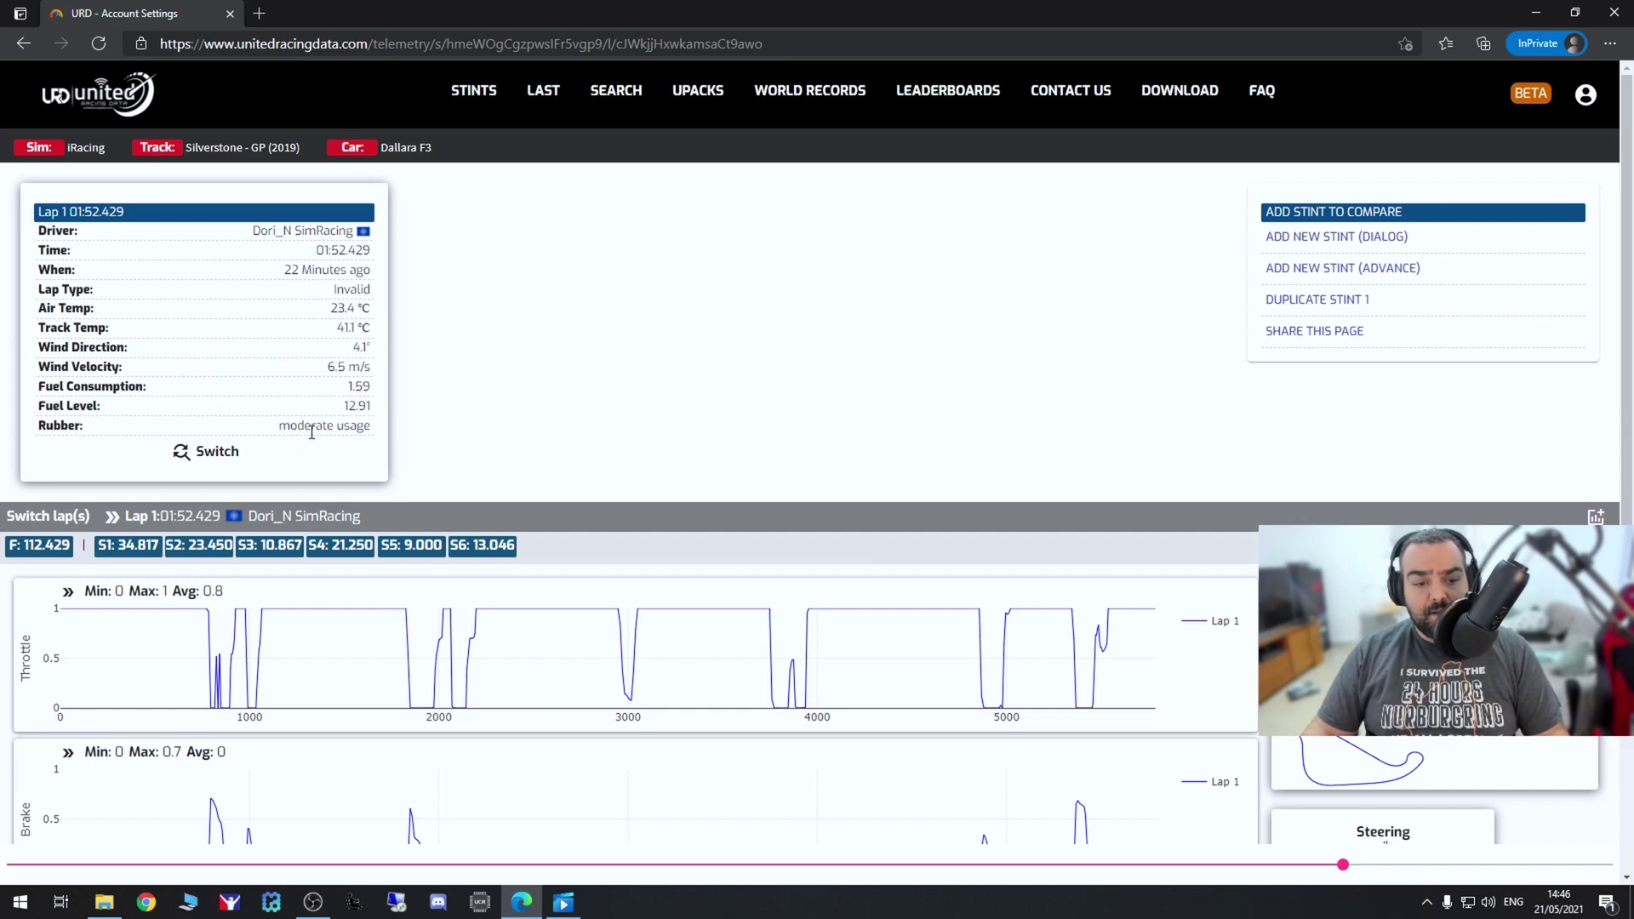
left_click_drag(298, 425, 355, 425)
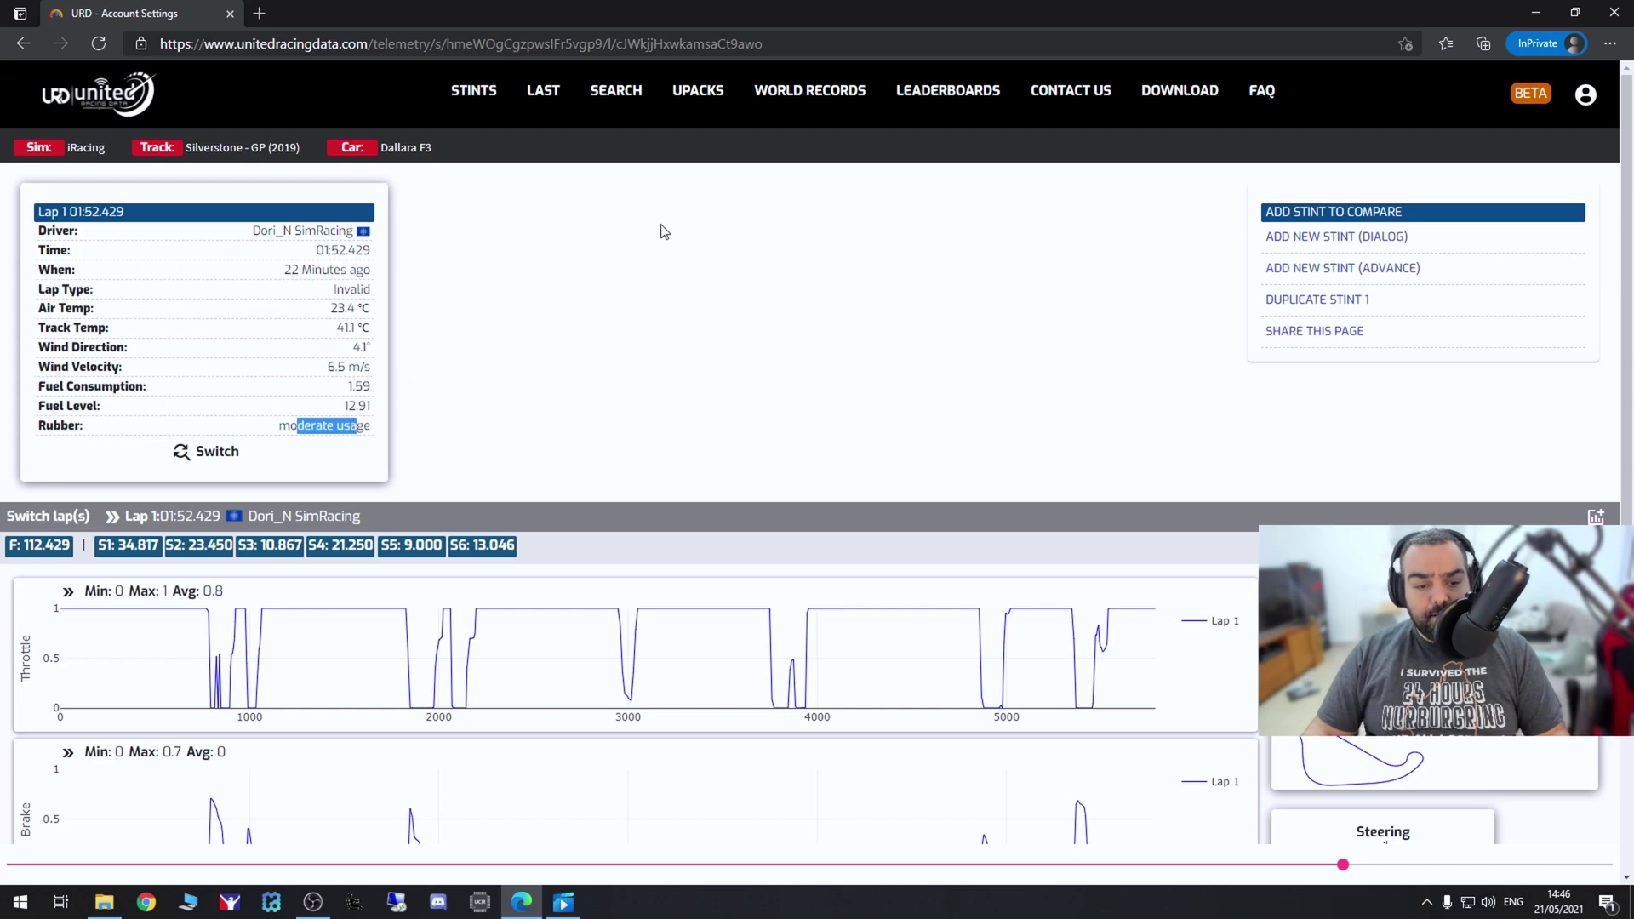
- Scroll through the lap's throttle, brake, gear, speed and RPM traces
scroll(663, 232, "down", 3)
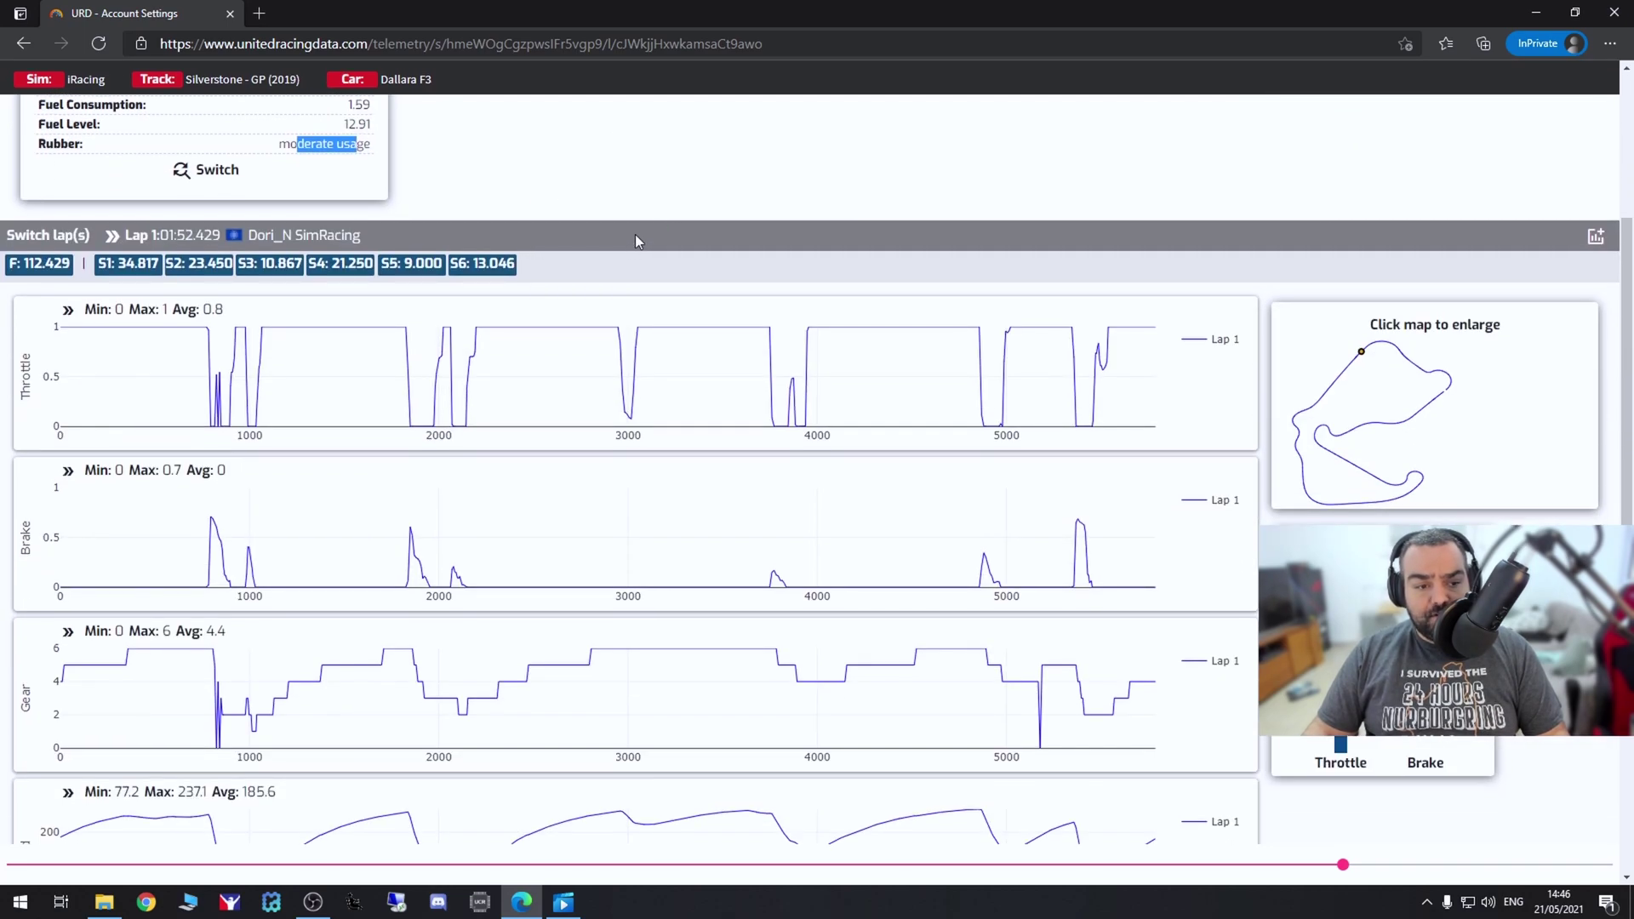
mouse_move(215, 540)
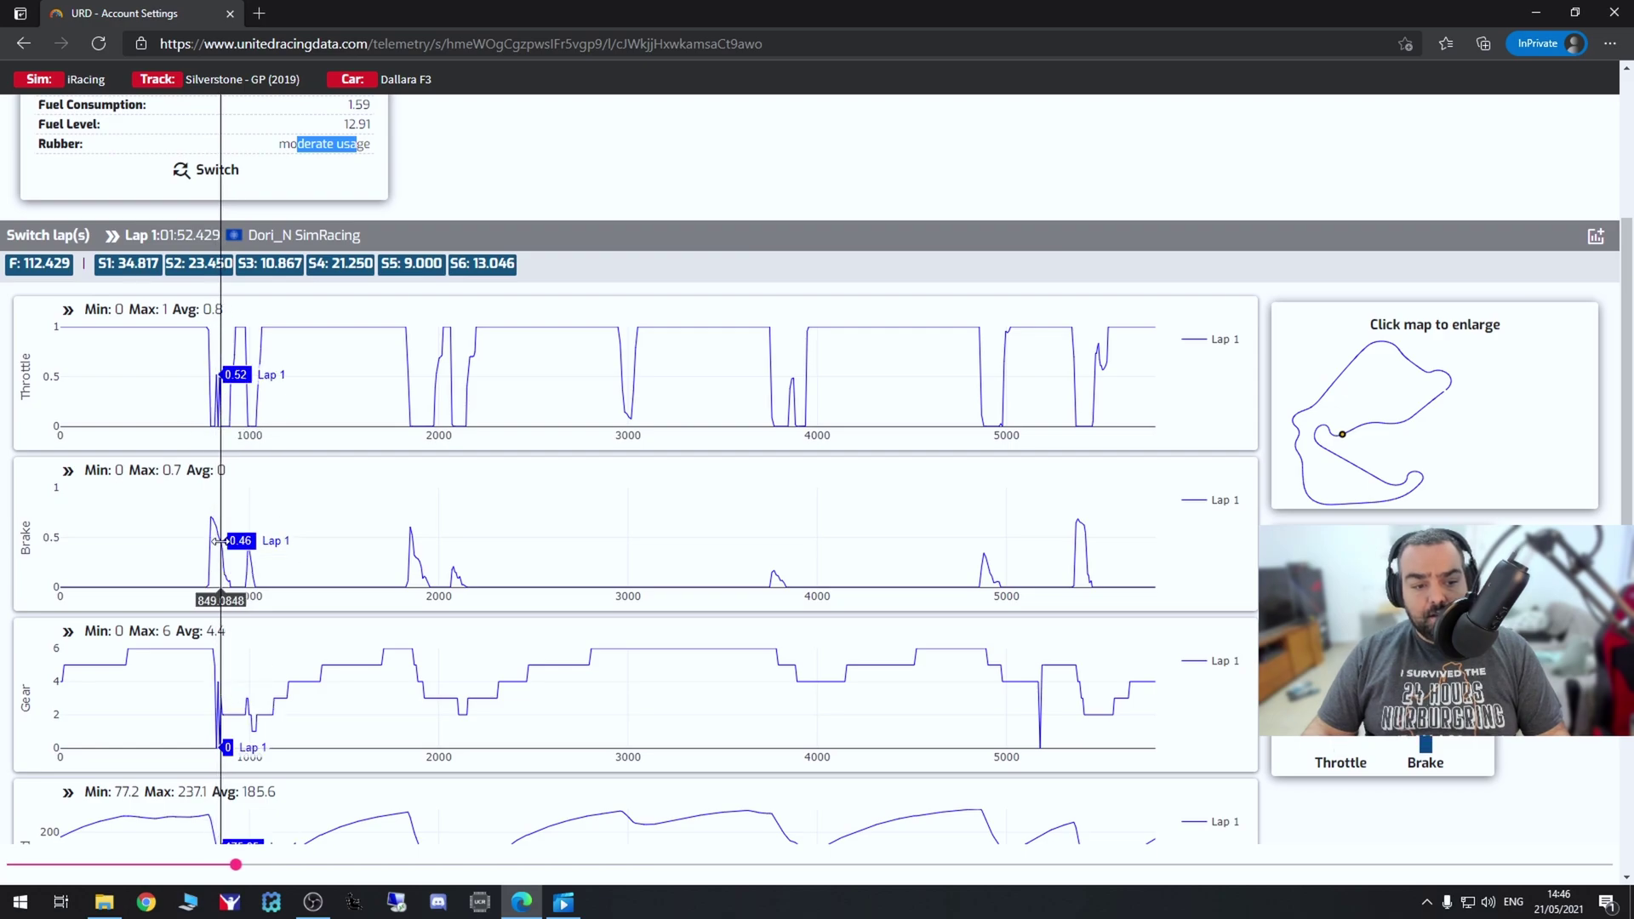
scroll(223, 545, "down", 3)
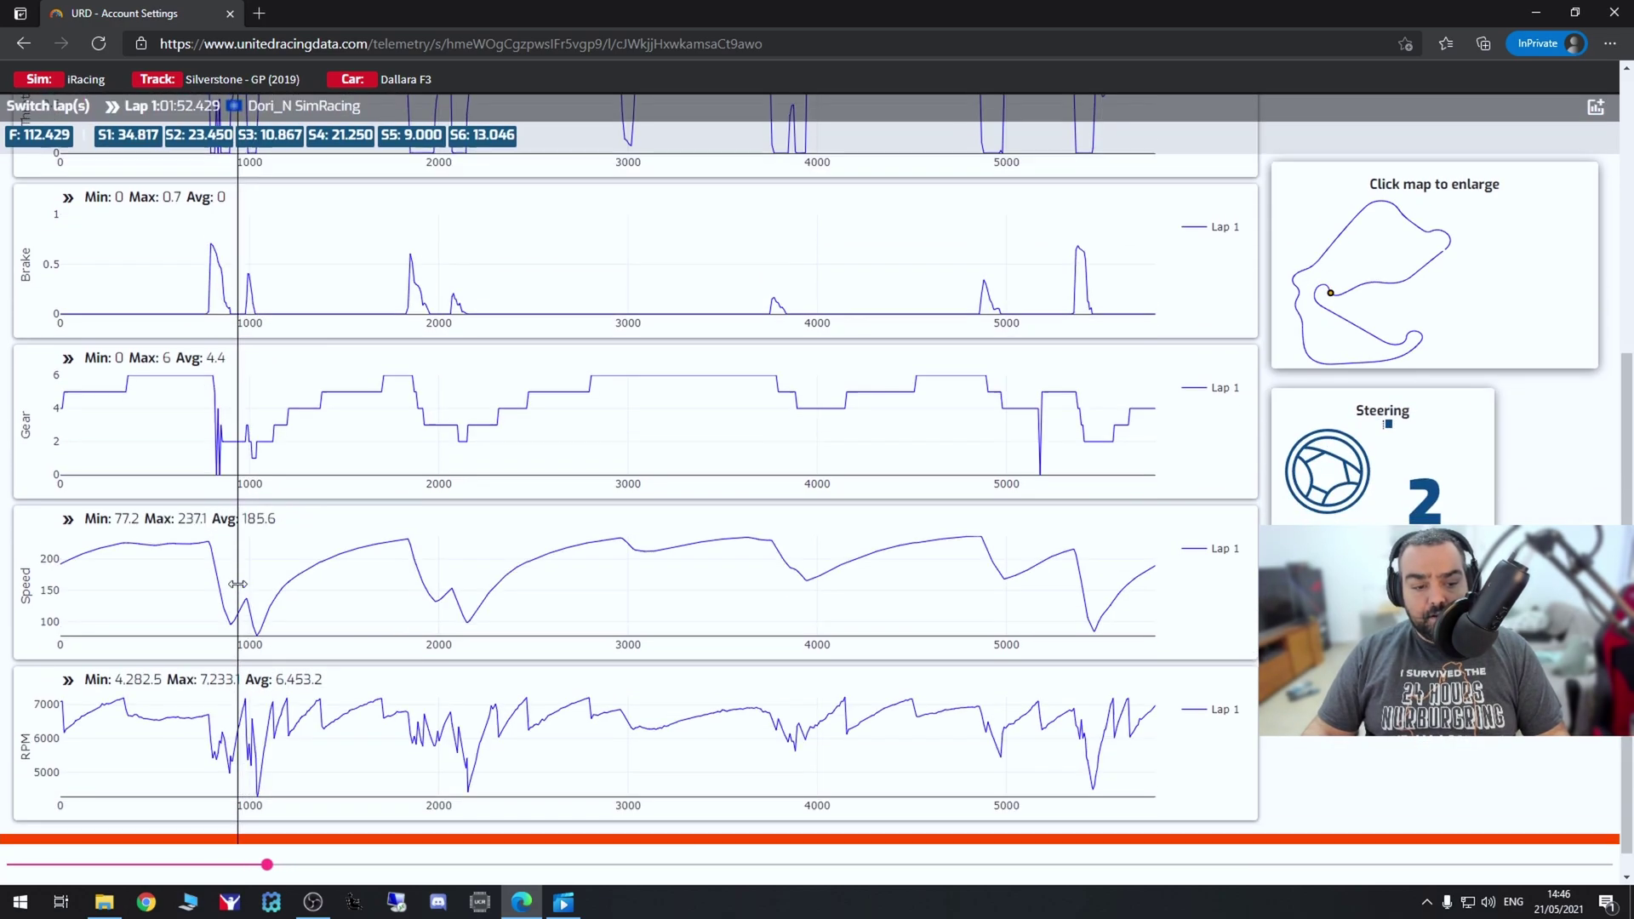
scroll(238, 585, "down", 1)
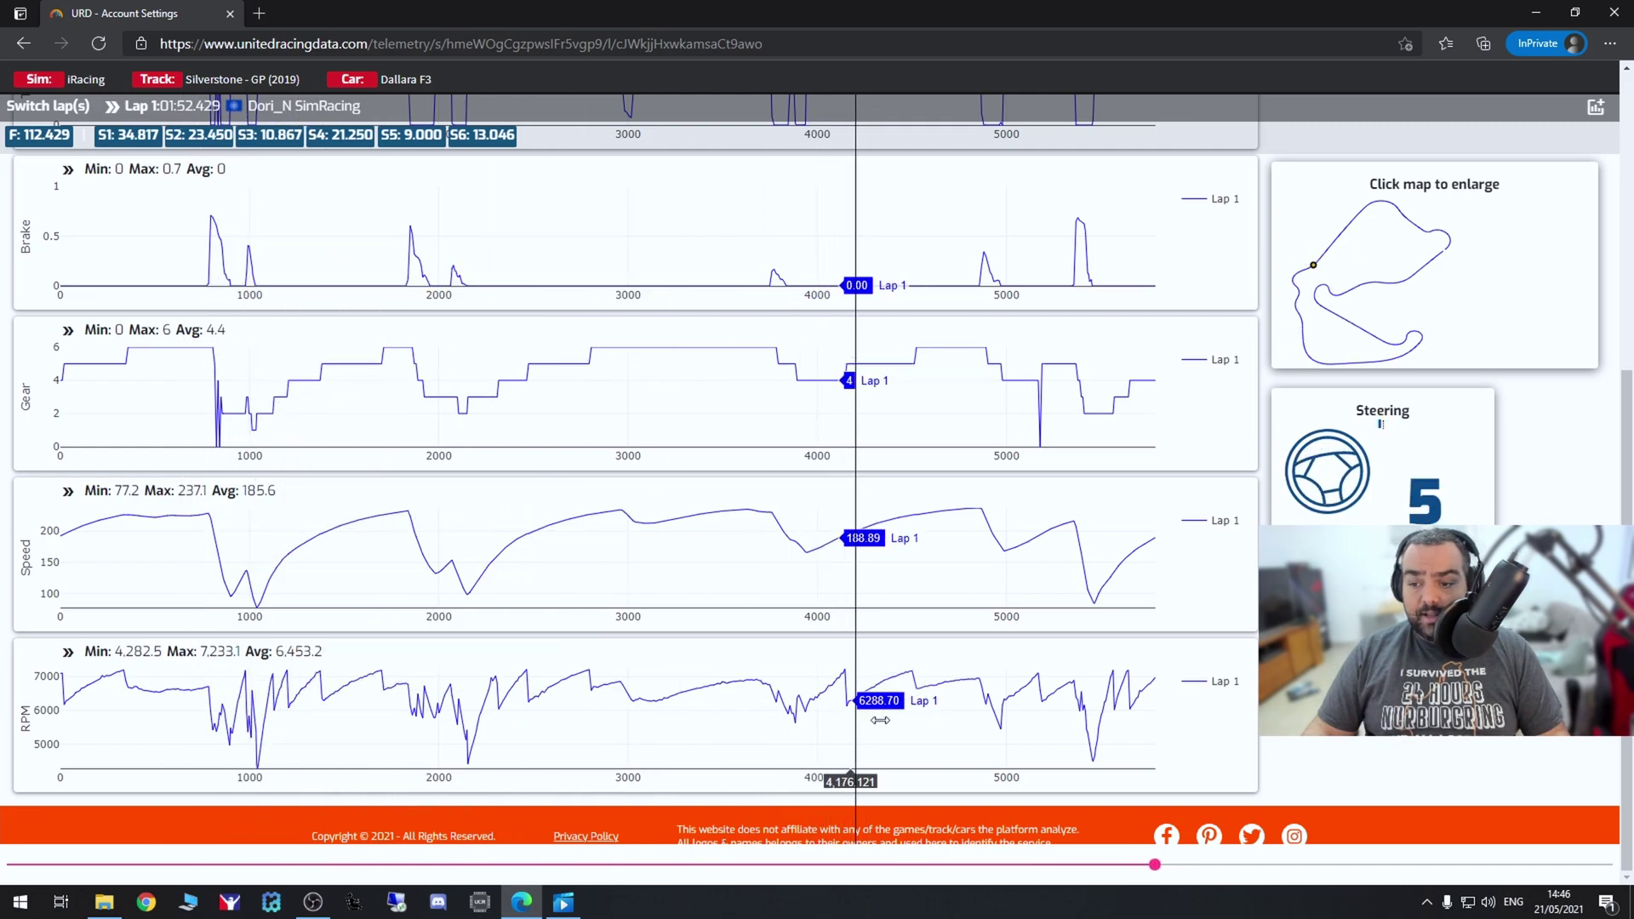
scroll(884, 720, "up", 6)
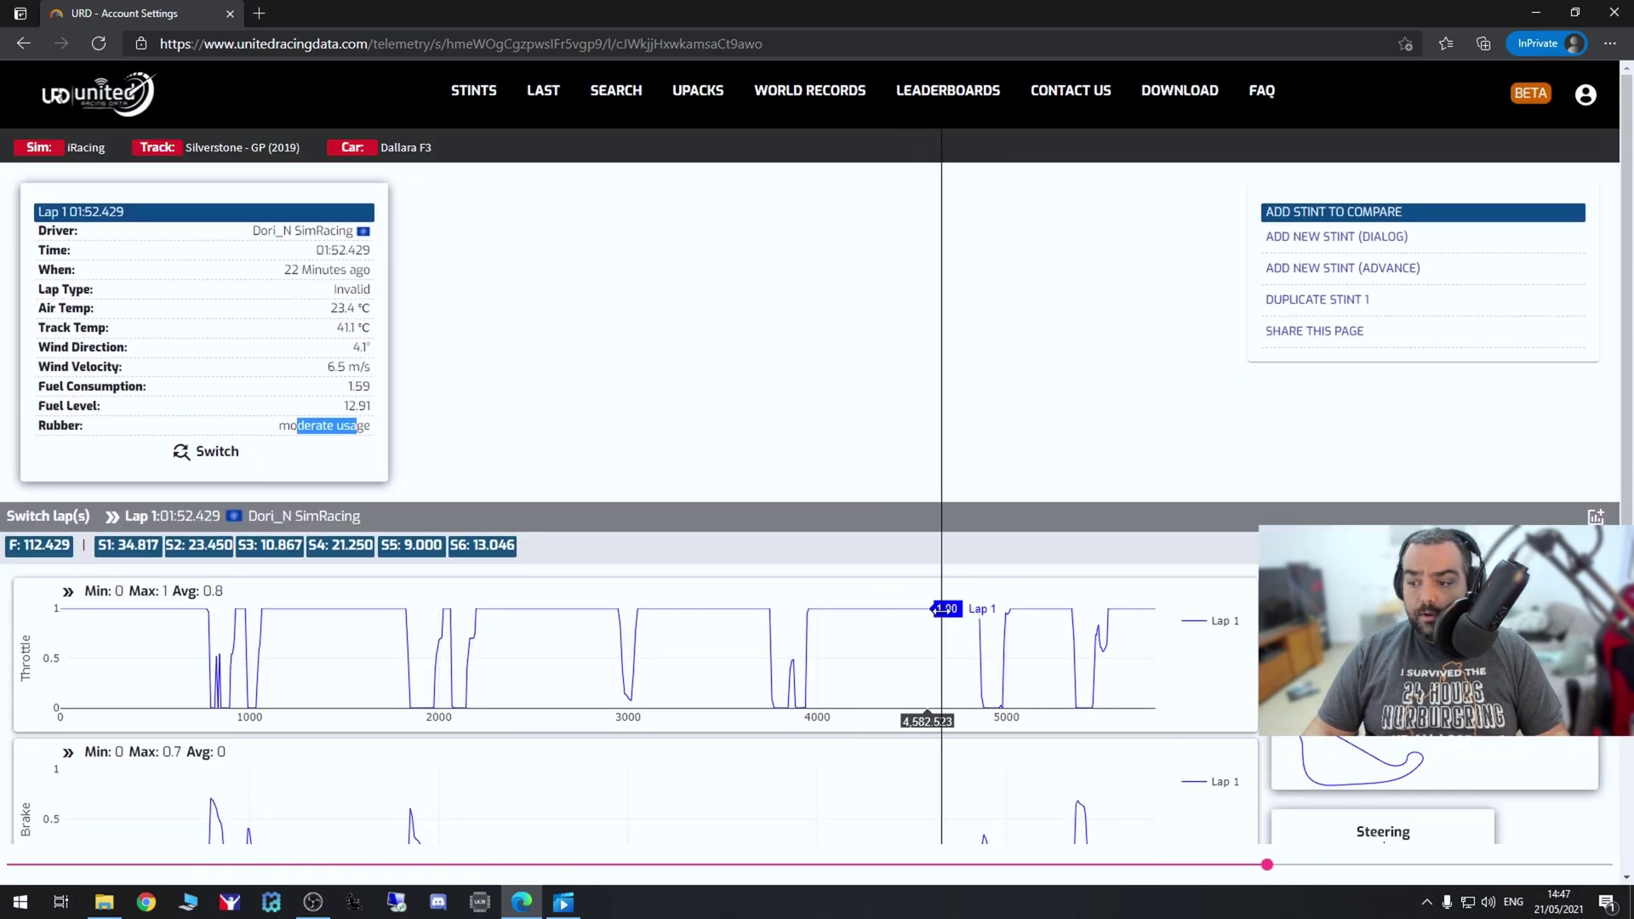
scroll(1047, 570, "down", 2)
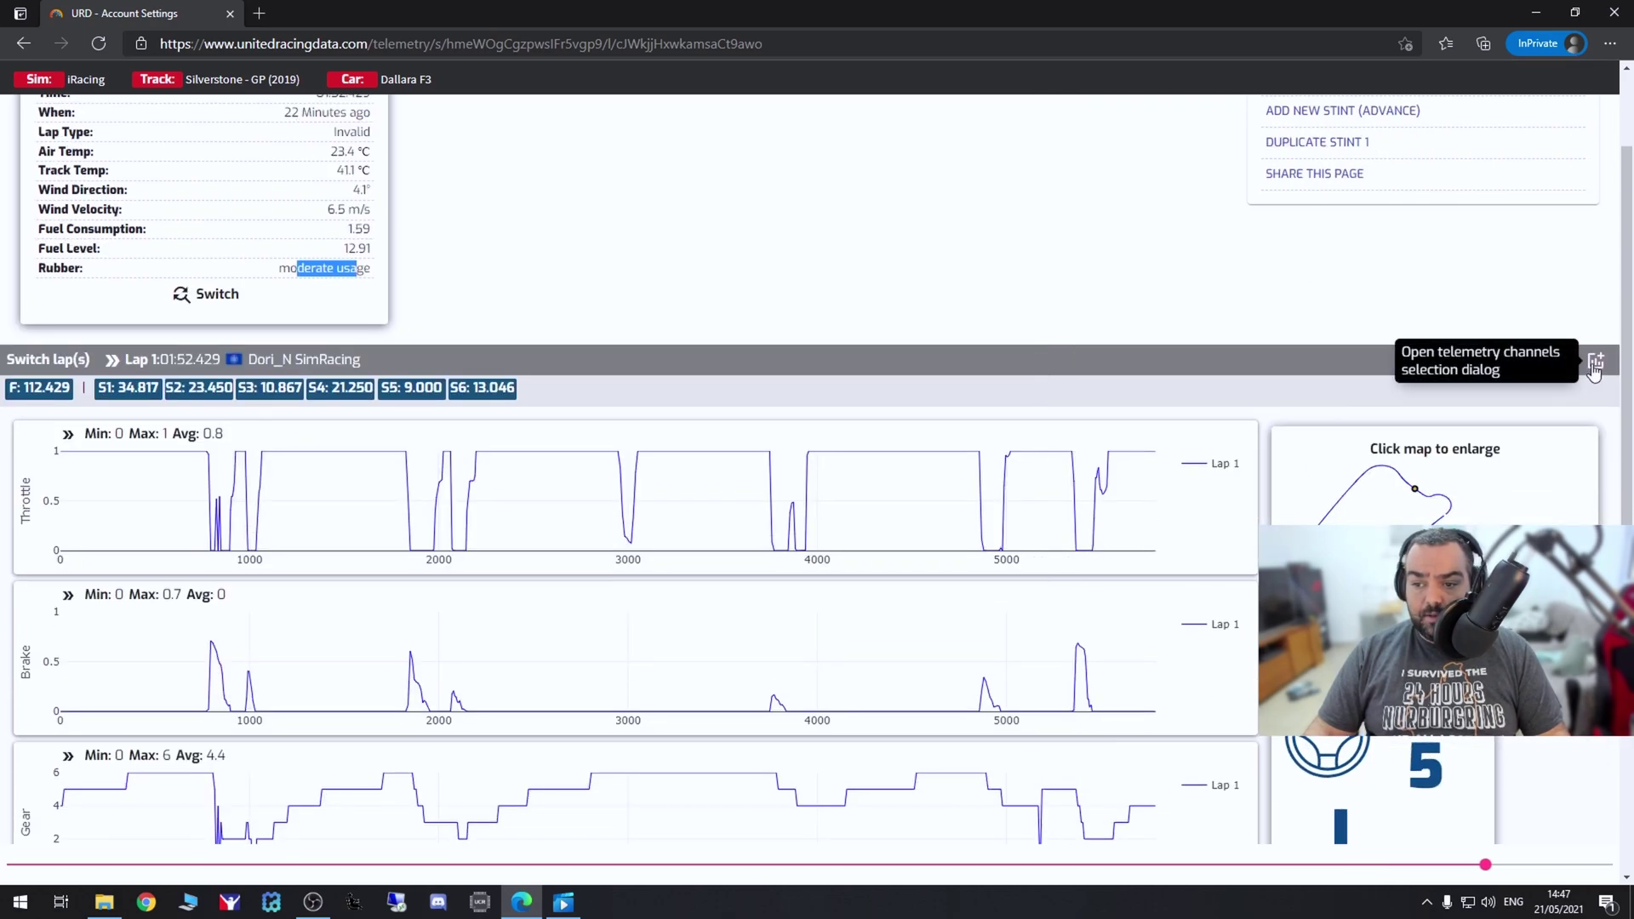
left_click(1594, 363)
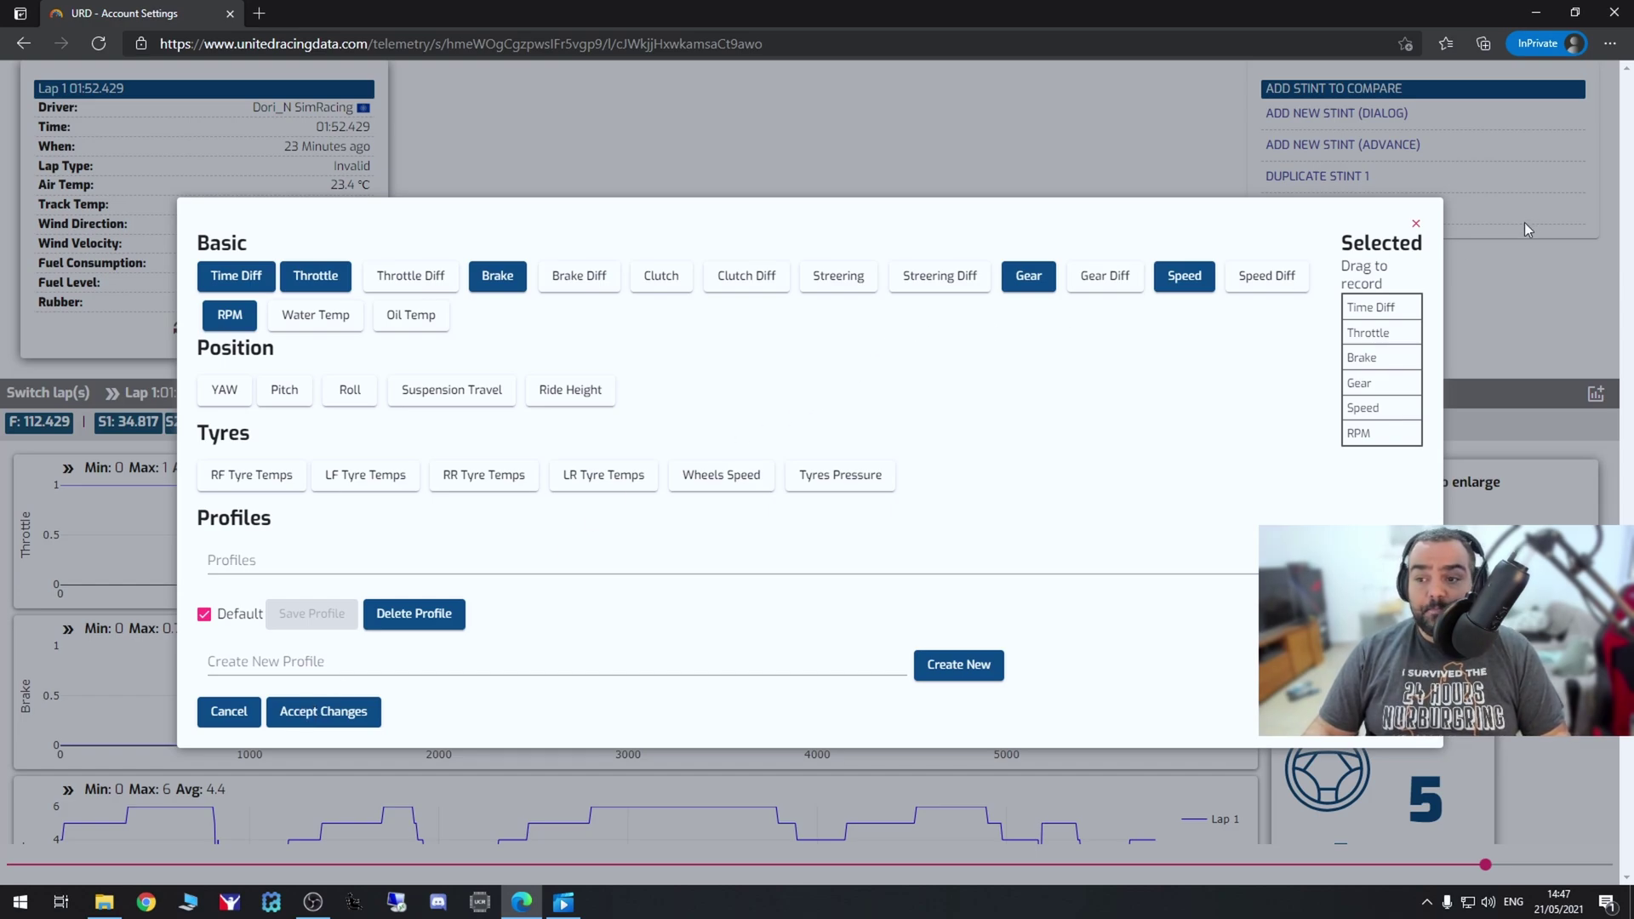
left_click(1414, 224)
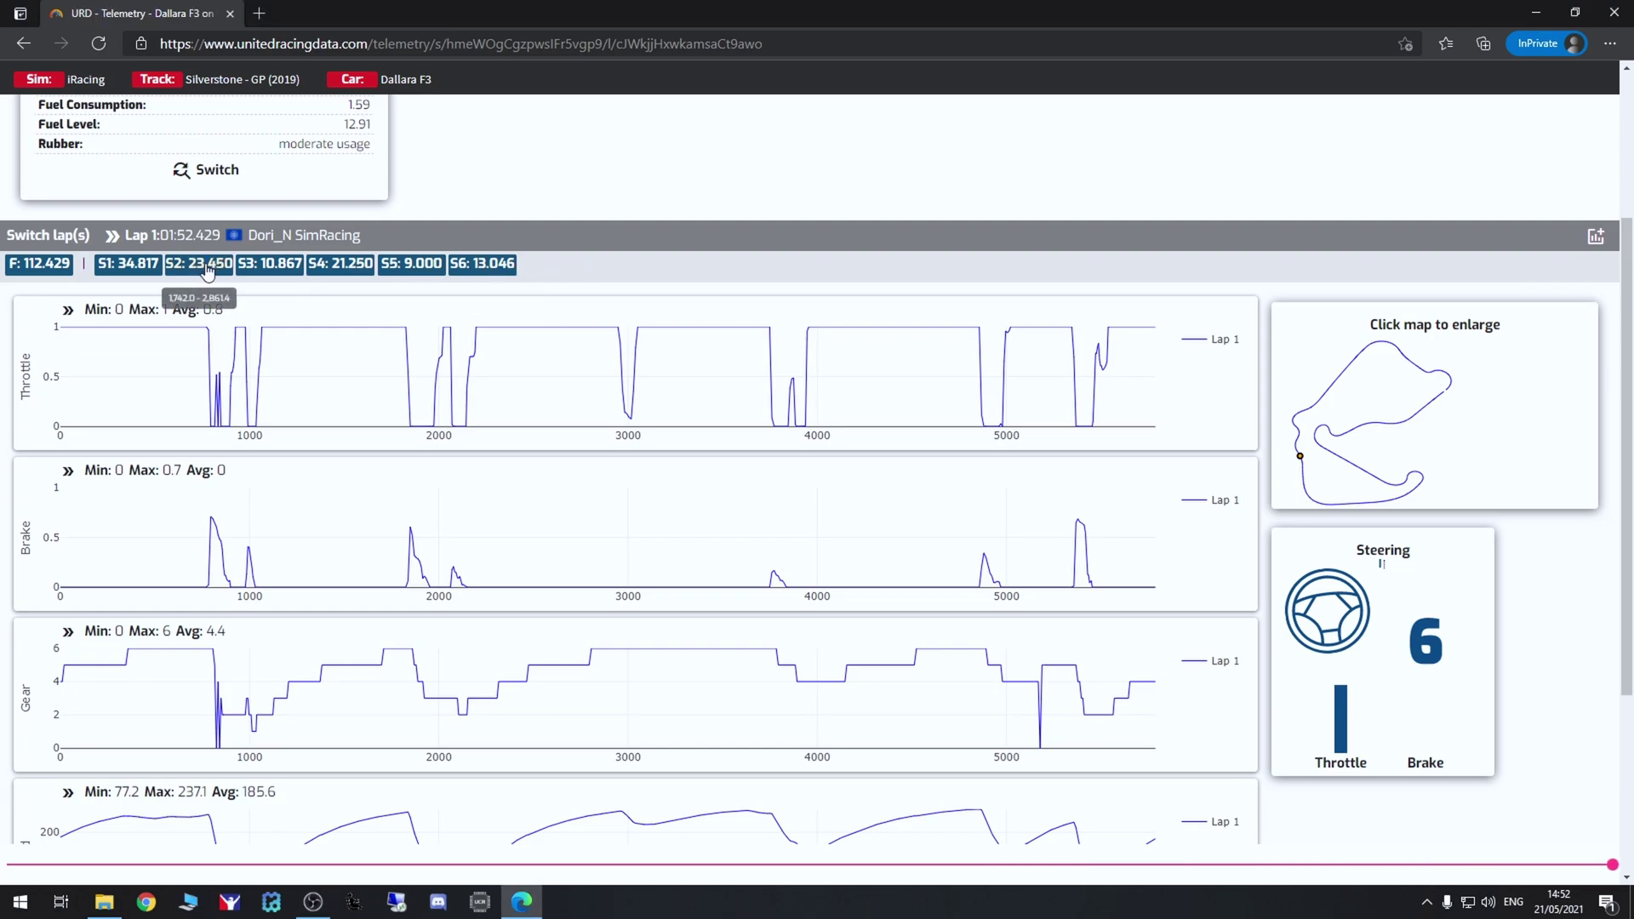
- Zoom the charts into sector 2, then reset them to the full lap
left_click(207, 270)
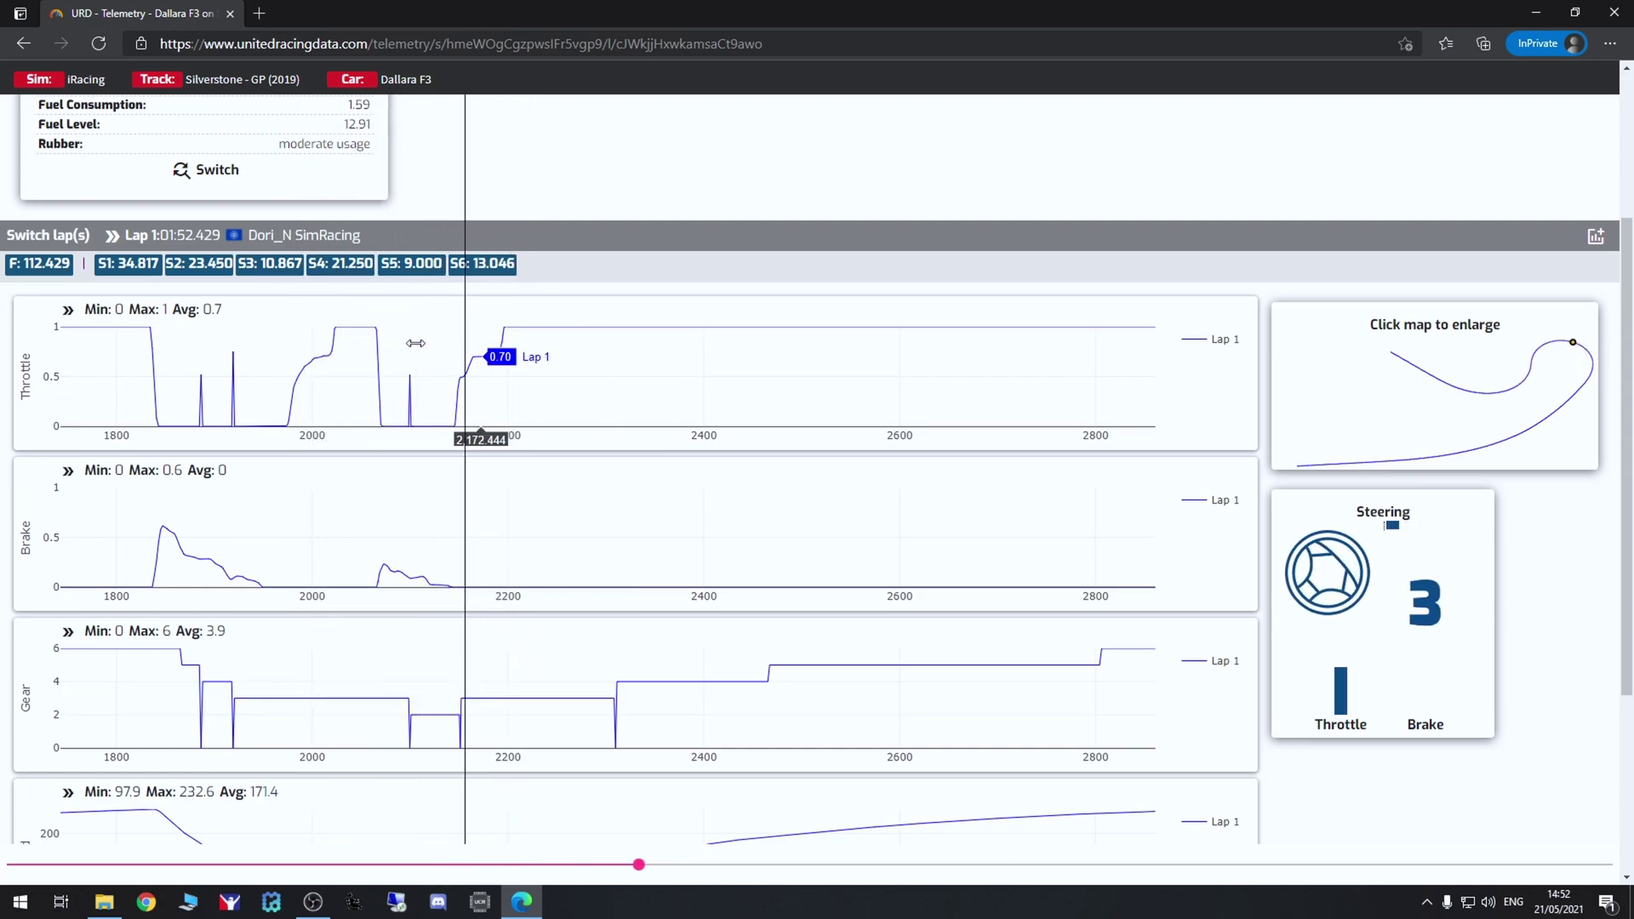
left_click(45, 267)
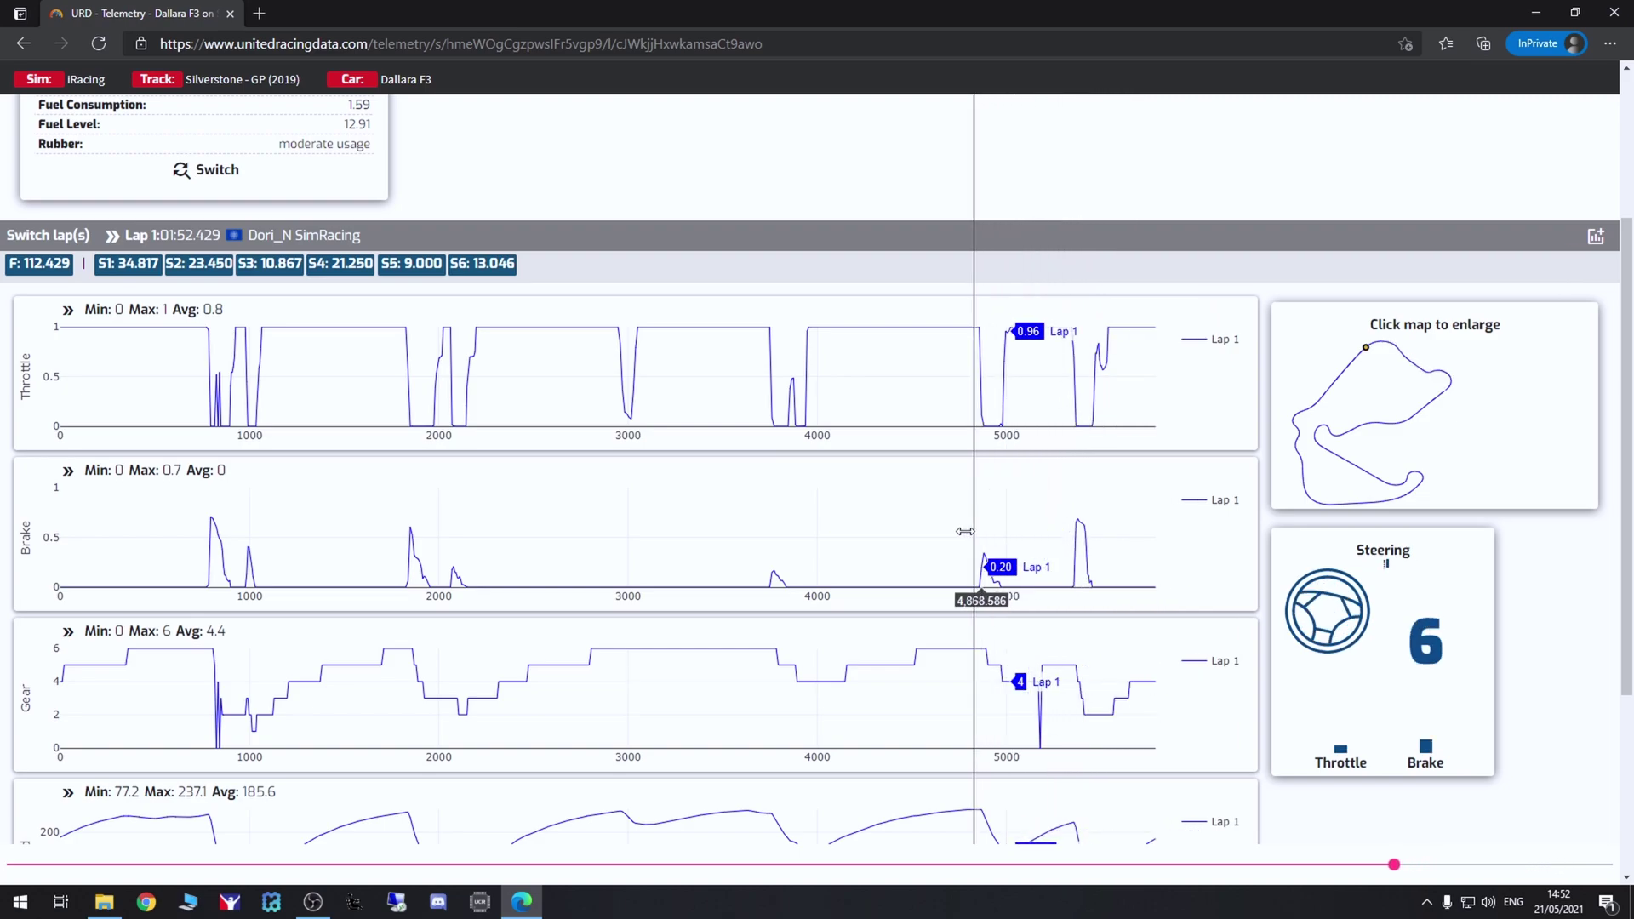
scroll(808, 536, "down", 3)
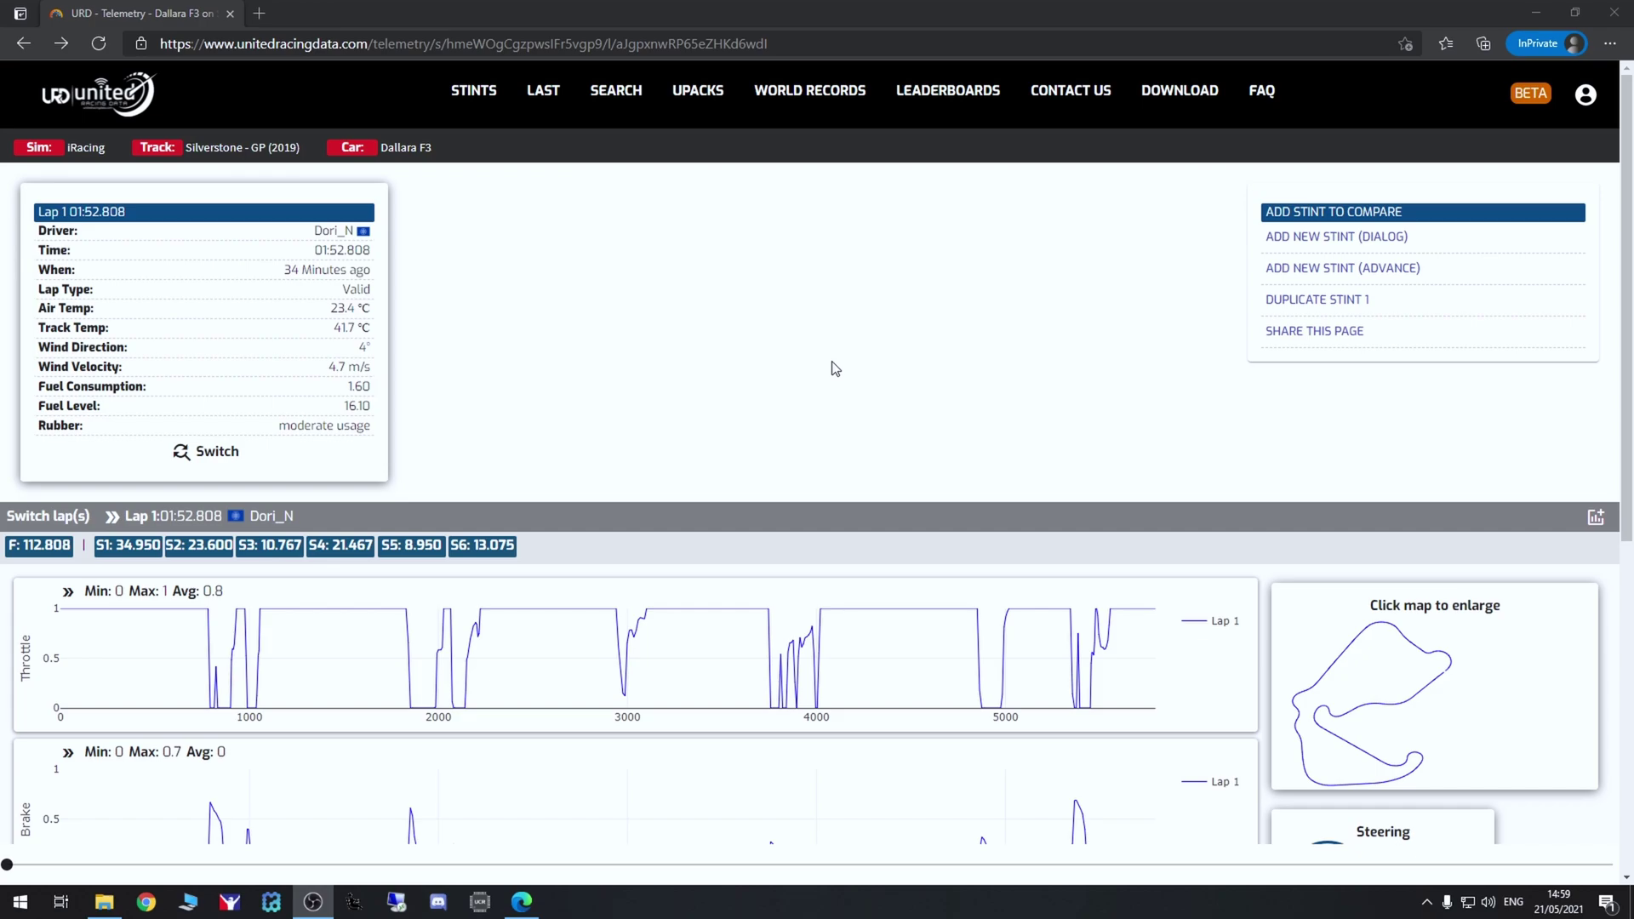
- Add another driver's fastest 01:51.581 lap from the best stints list for comparison
left_click(1324, 240)
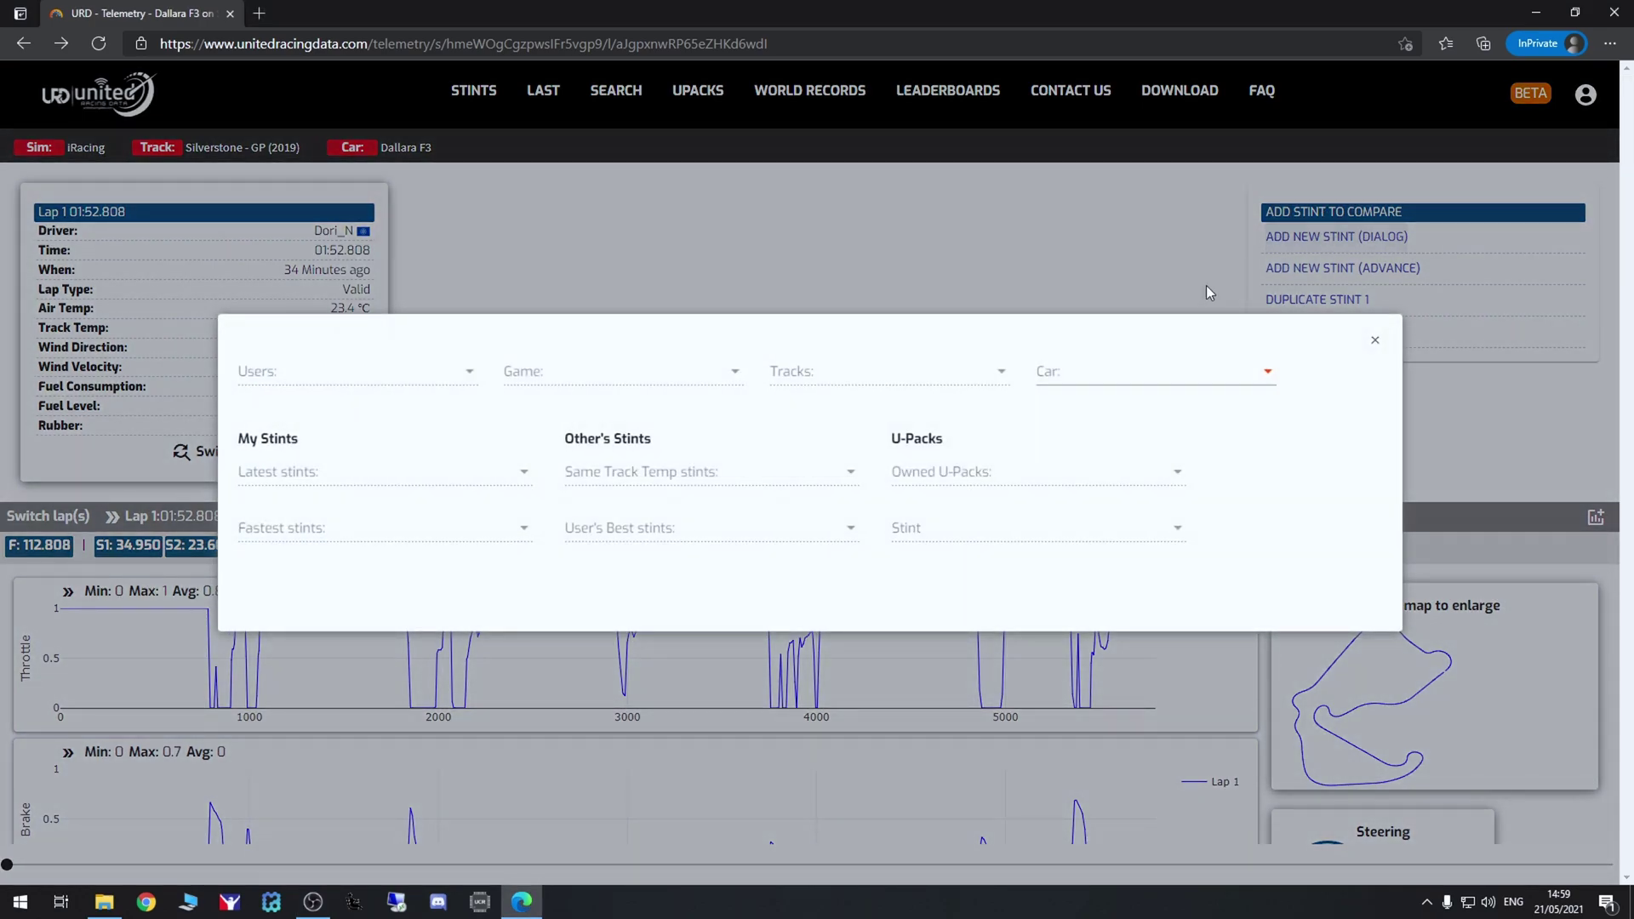
left_click(694, 534)
left_click(910, 591)
left_click(766, 540)
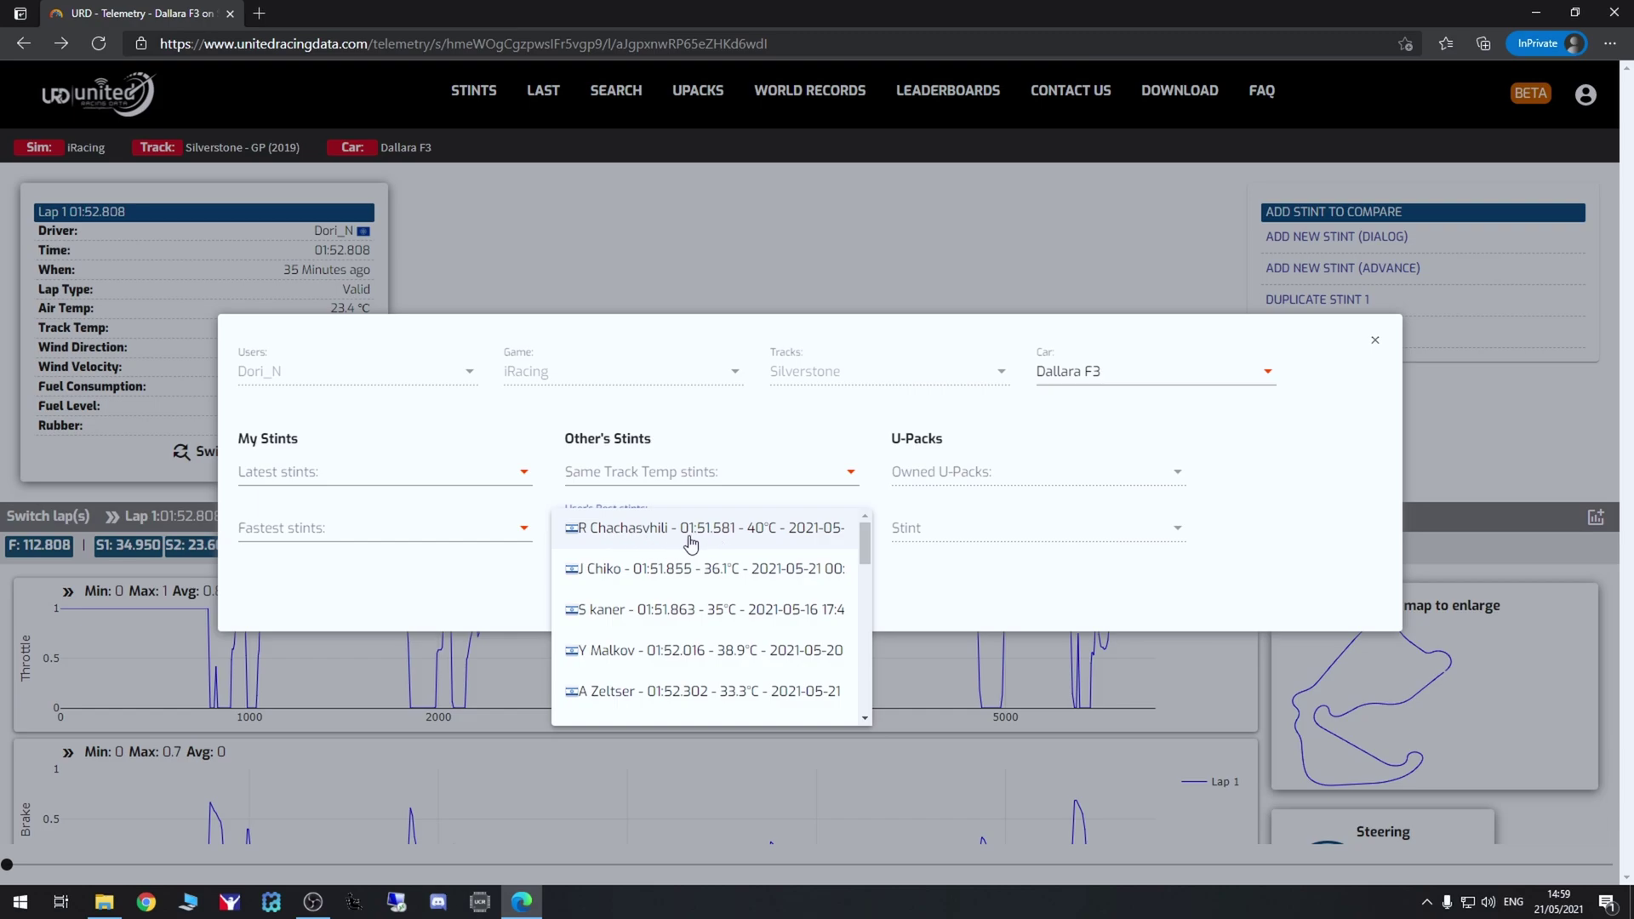
left_click(765, 530)
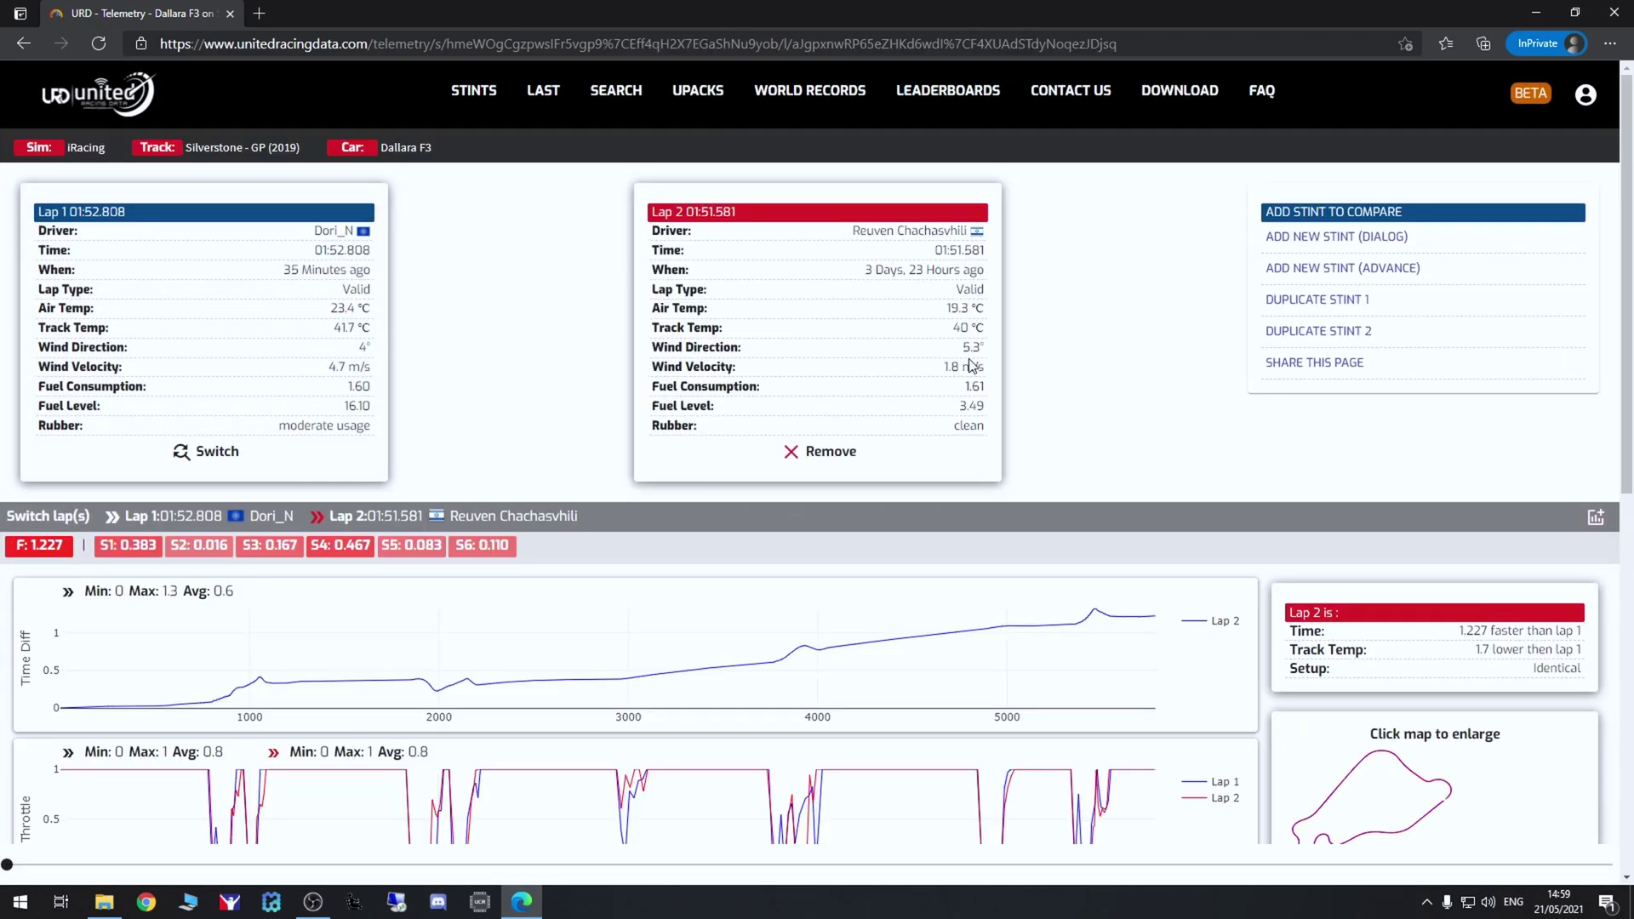
scroll(964, 408, "down", 3)
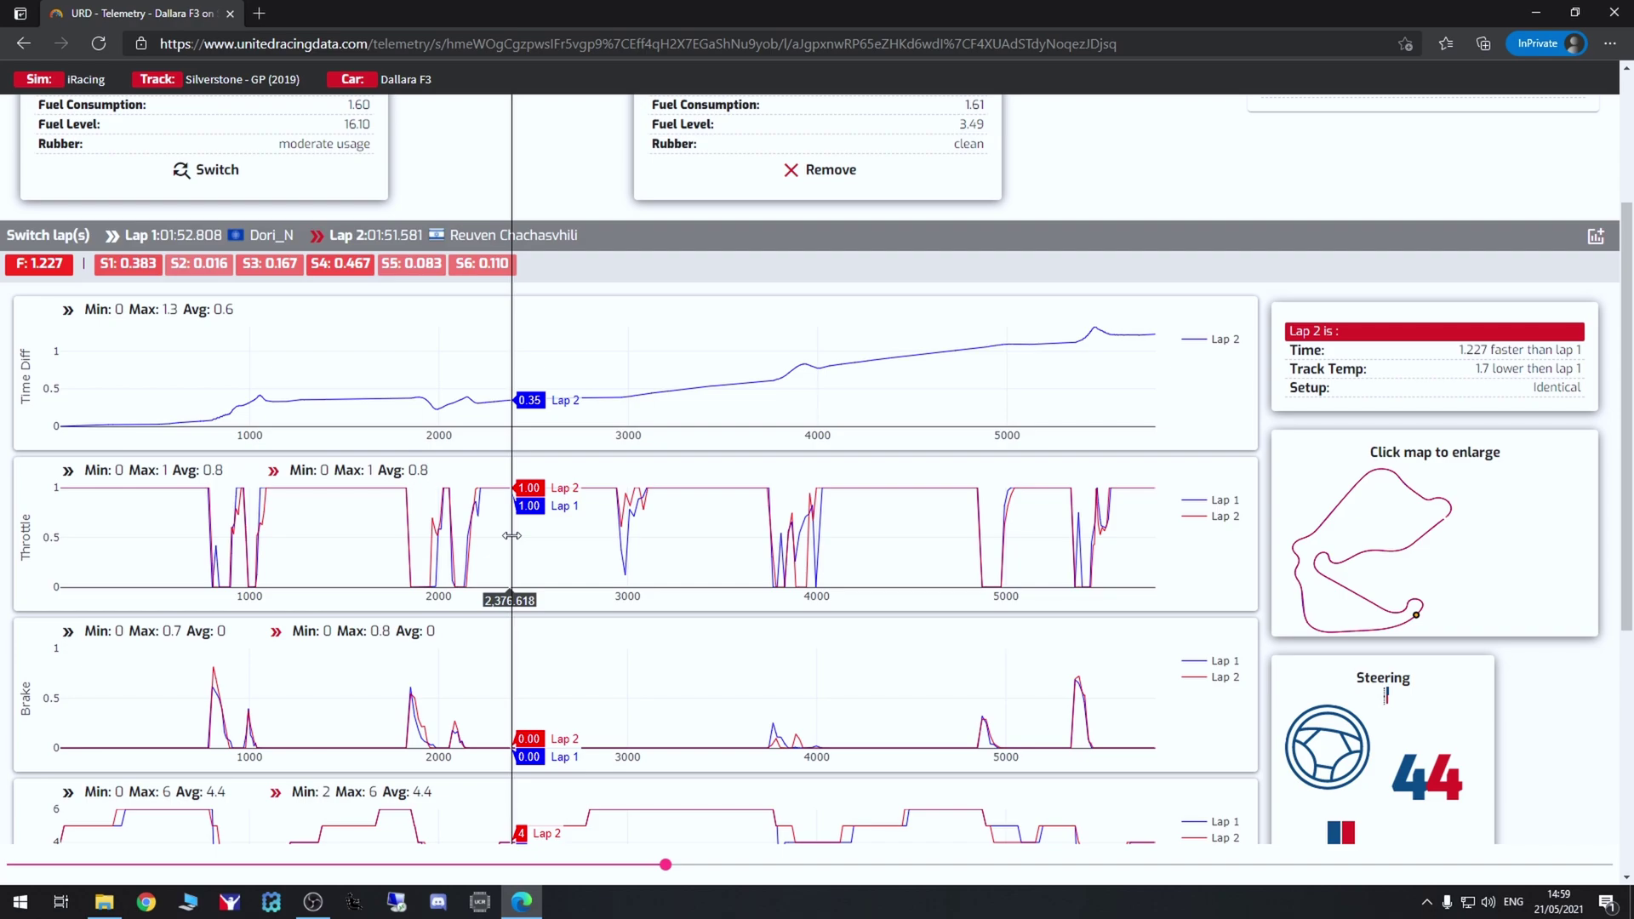
scroll(895, 545, "up", 3)
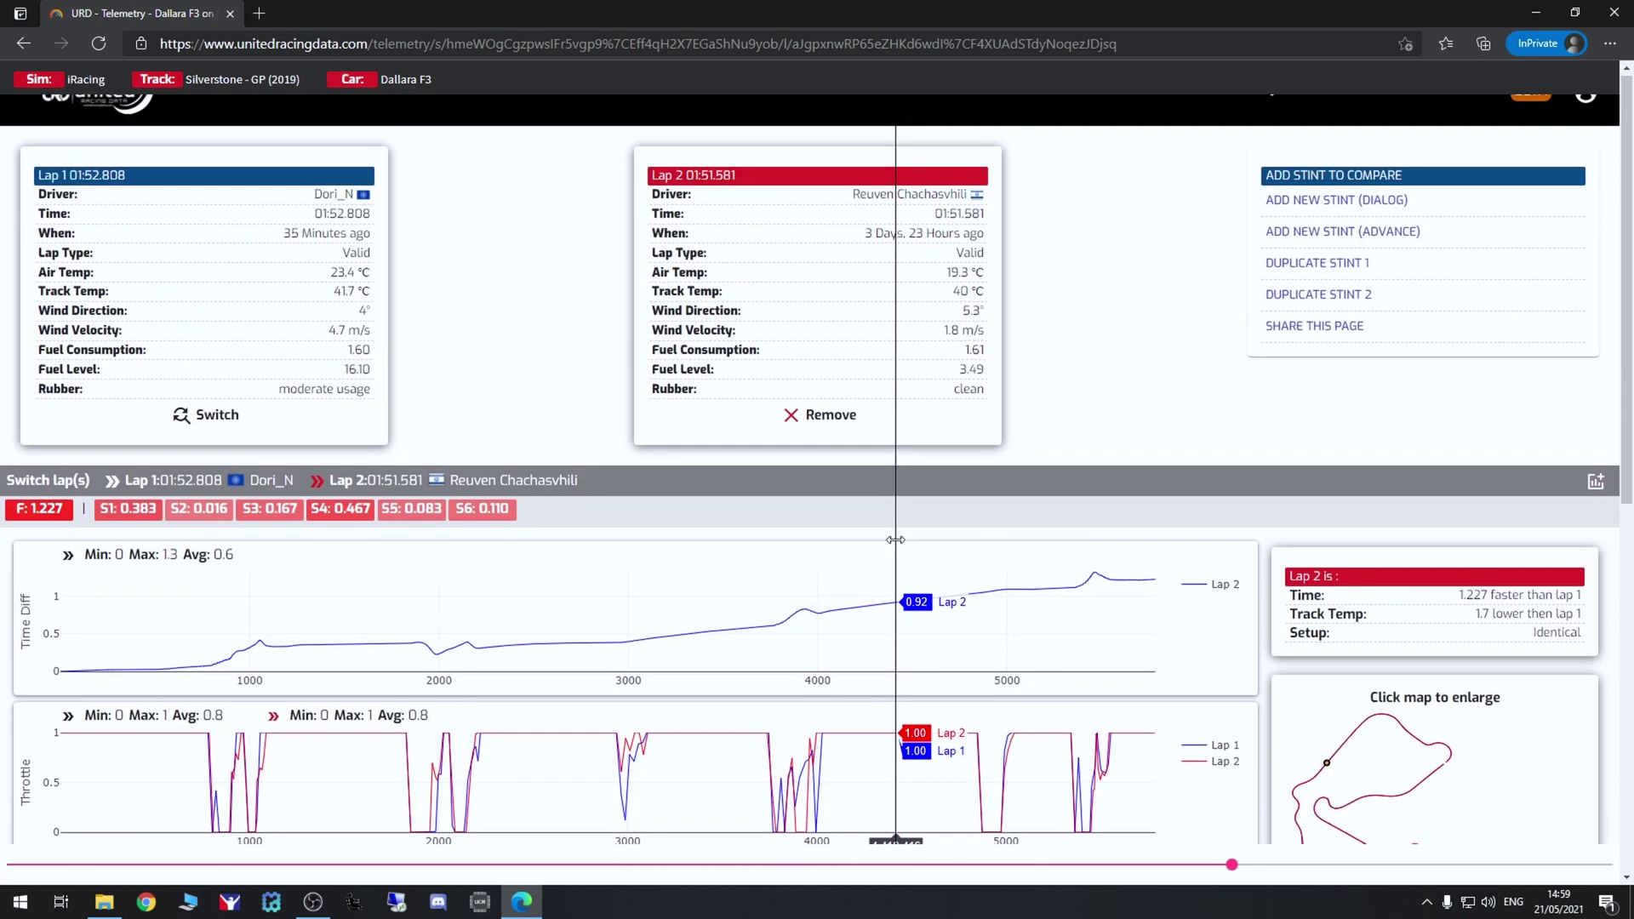
scroll(896, 547, "up", 1)
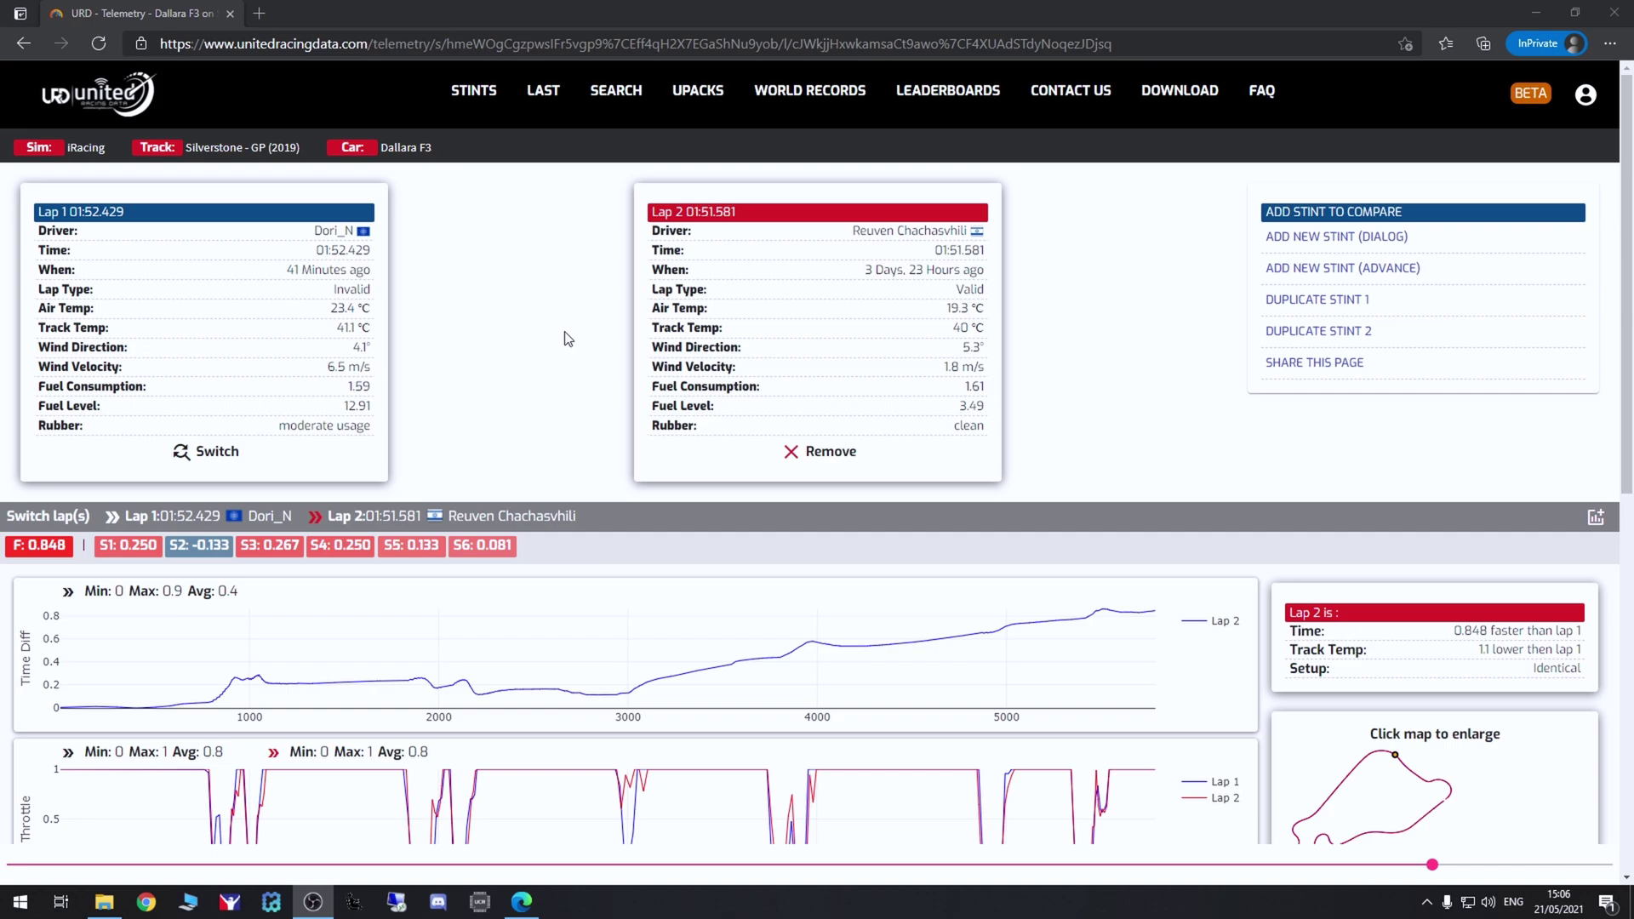
- Scroll through the comparison charts to review the 750–1050 m stretch and the Brake chart note
scroll(513, 359, "down", 3)
scroll(513, 359, "up", 3)
scroll(513, 359, "down", 2)
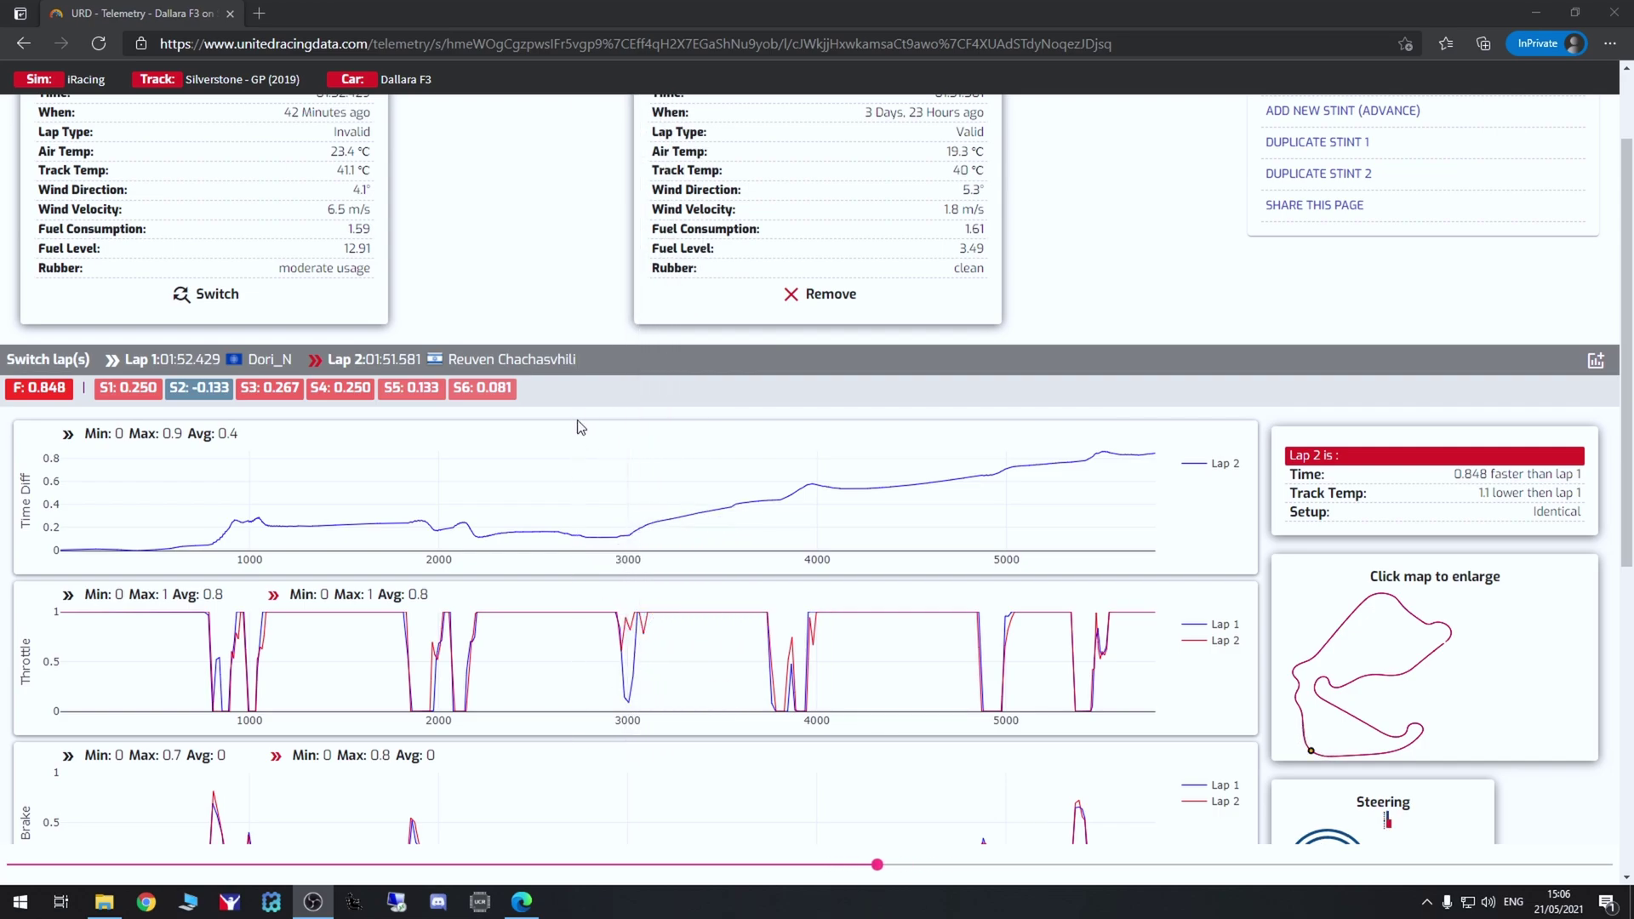
scroll(577, 428, "down", 3)
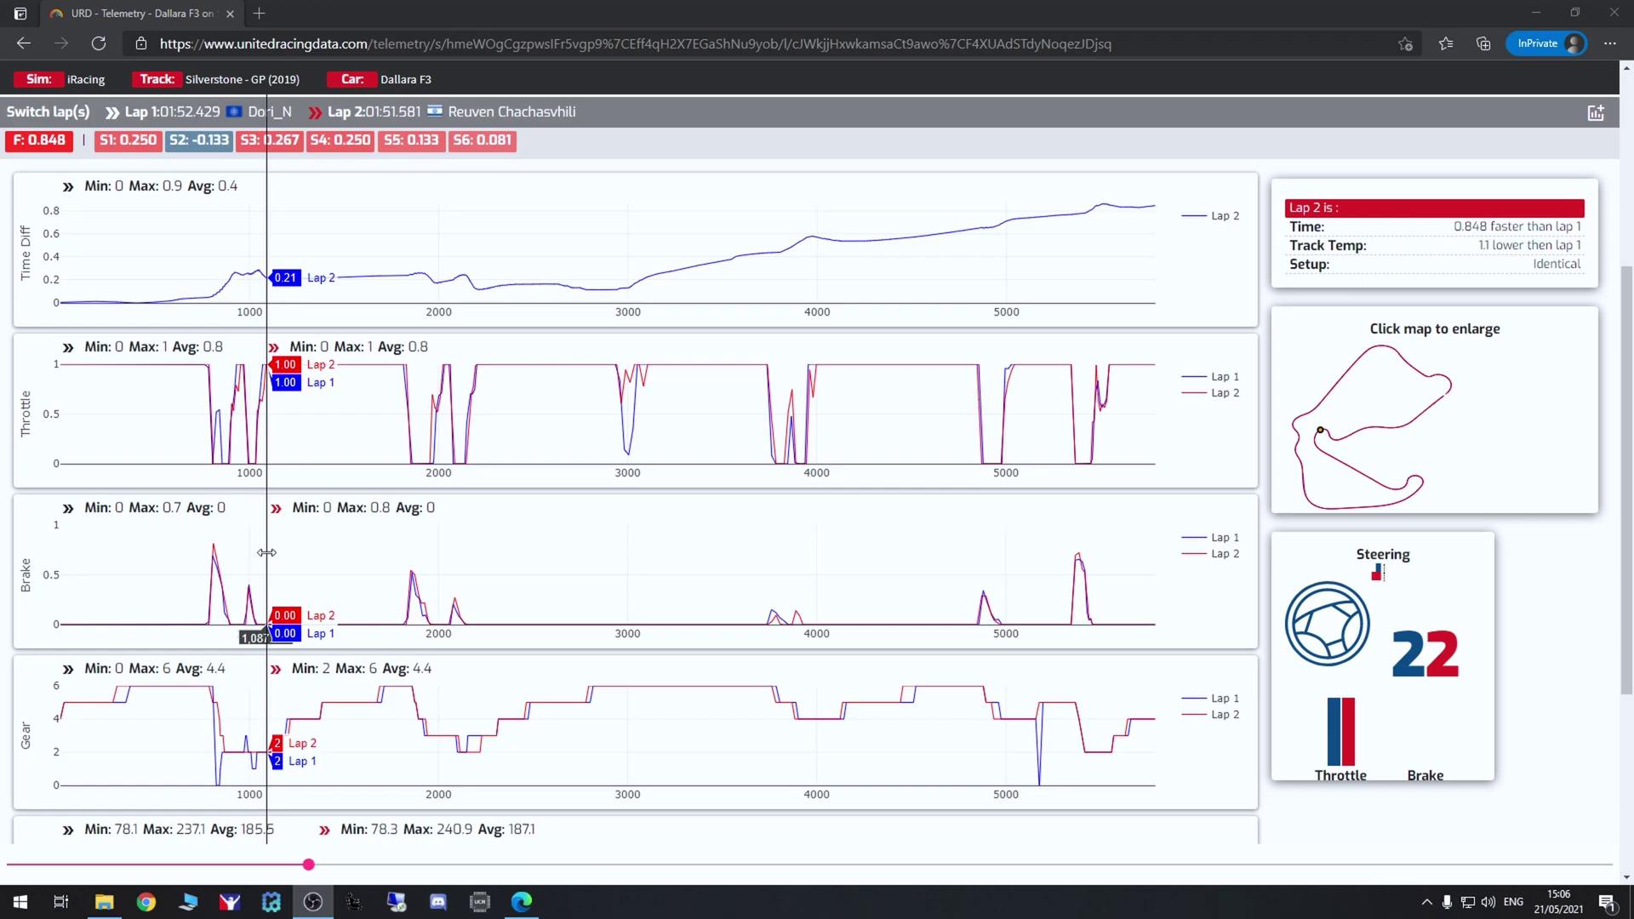
scroll(266, 552, "down", 2)
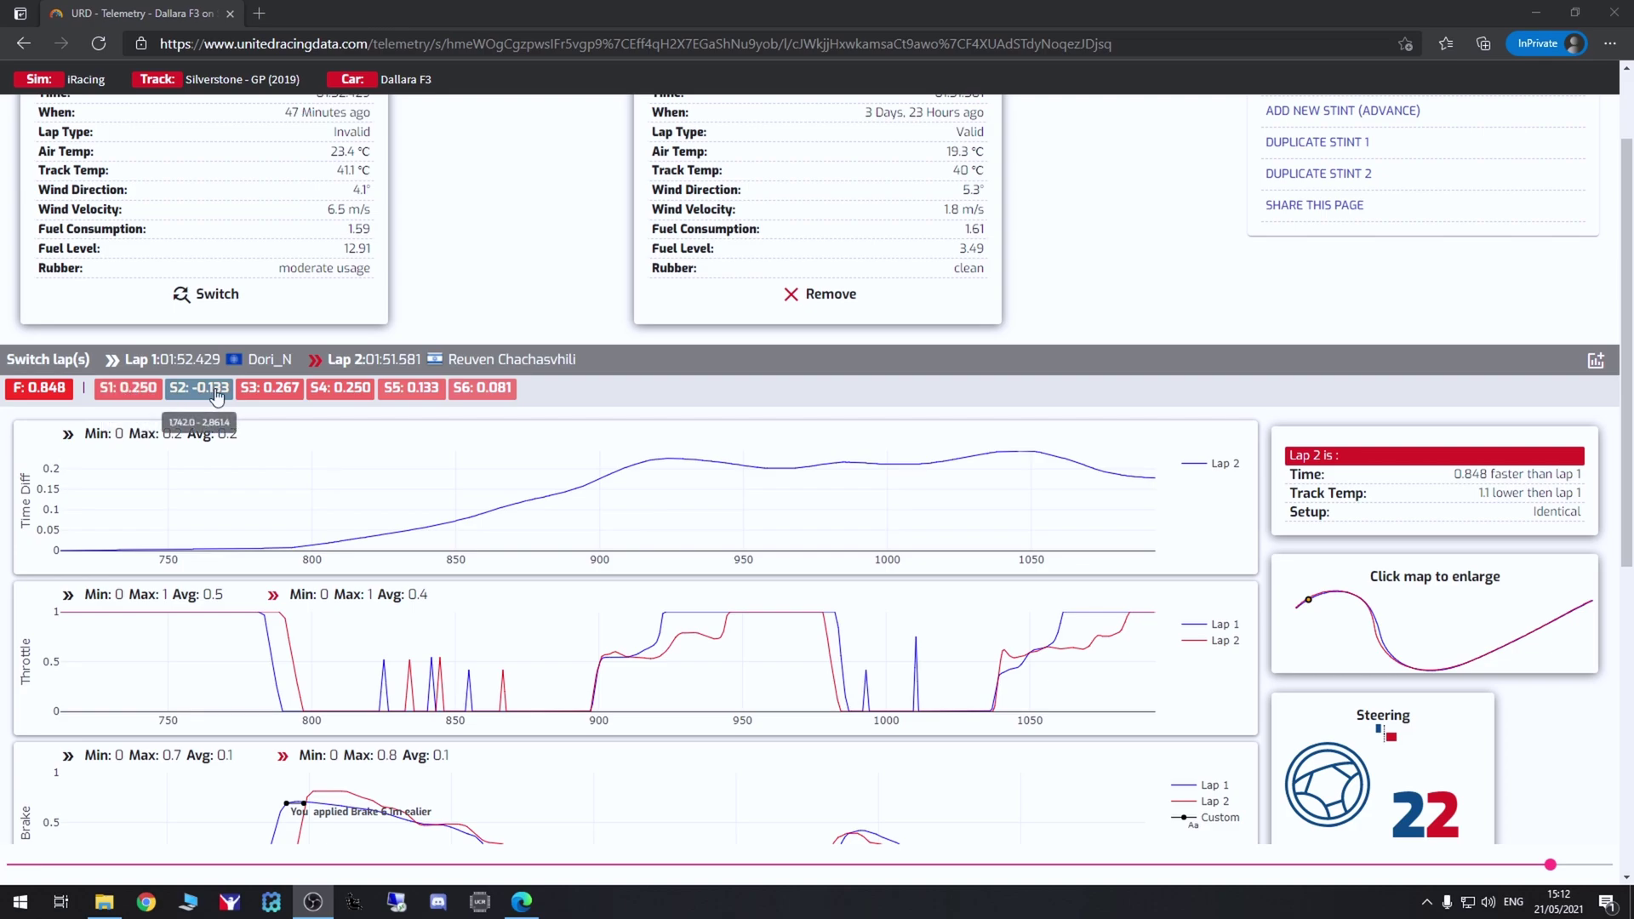
- View sector 1 only, then reset the comparison charts to the full lap (F: 0.848)
left_click(134, 392)
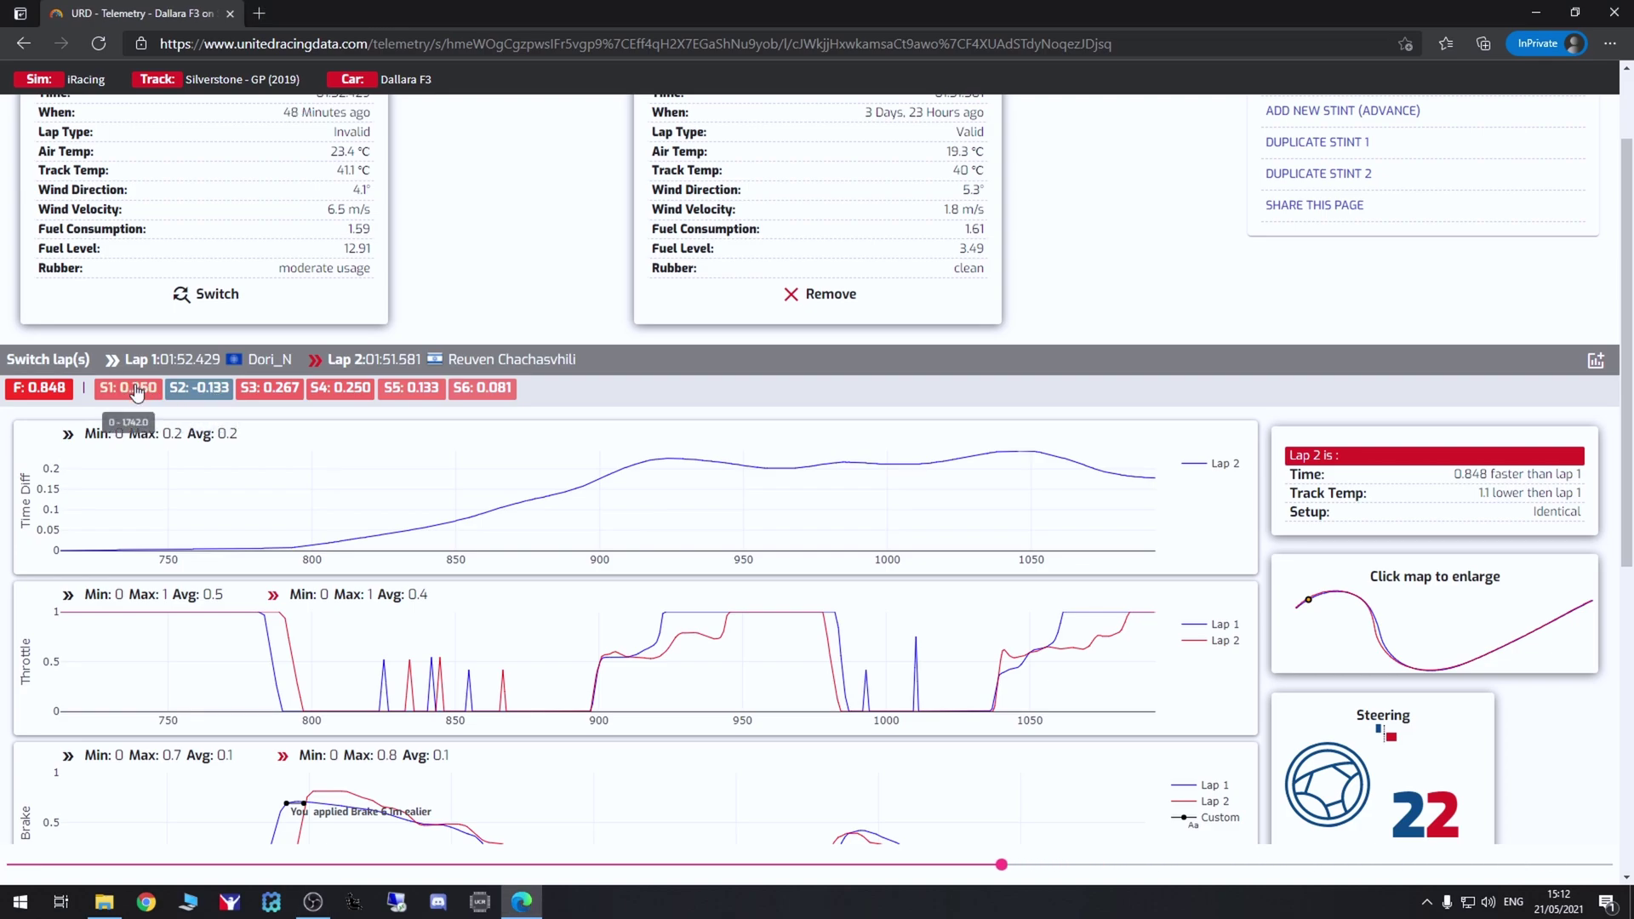
left_click(134, 391)
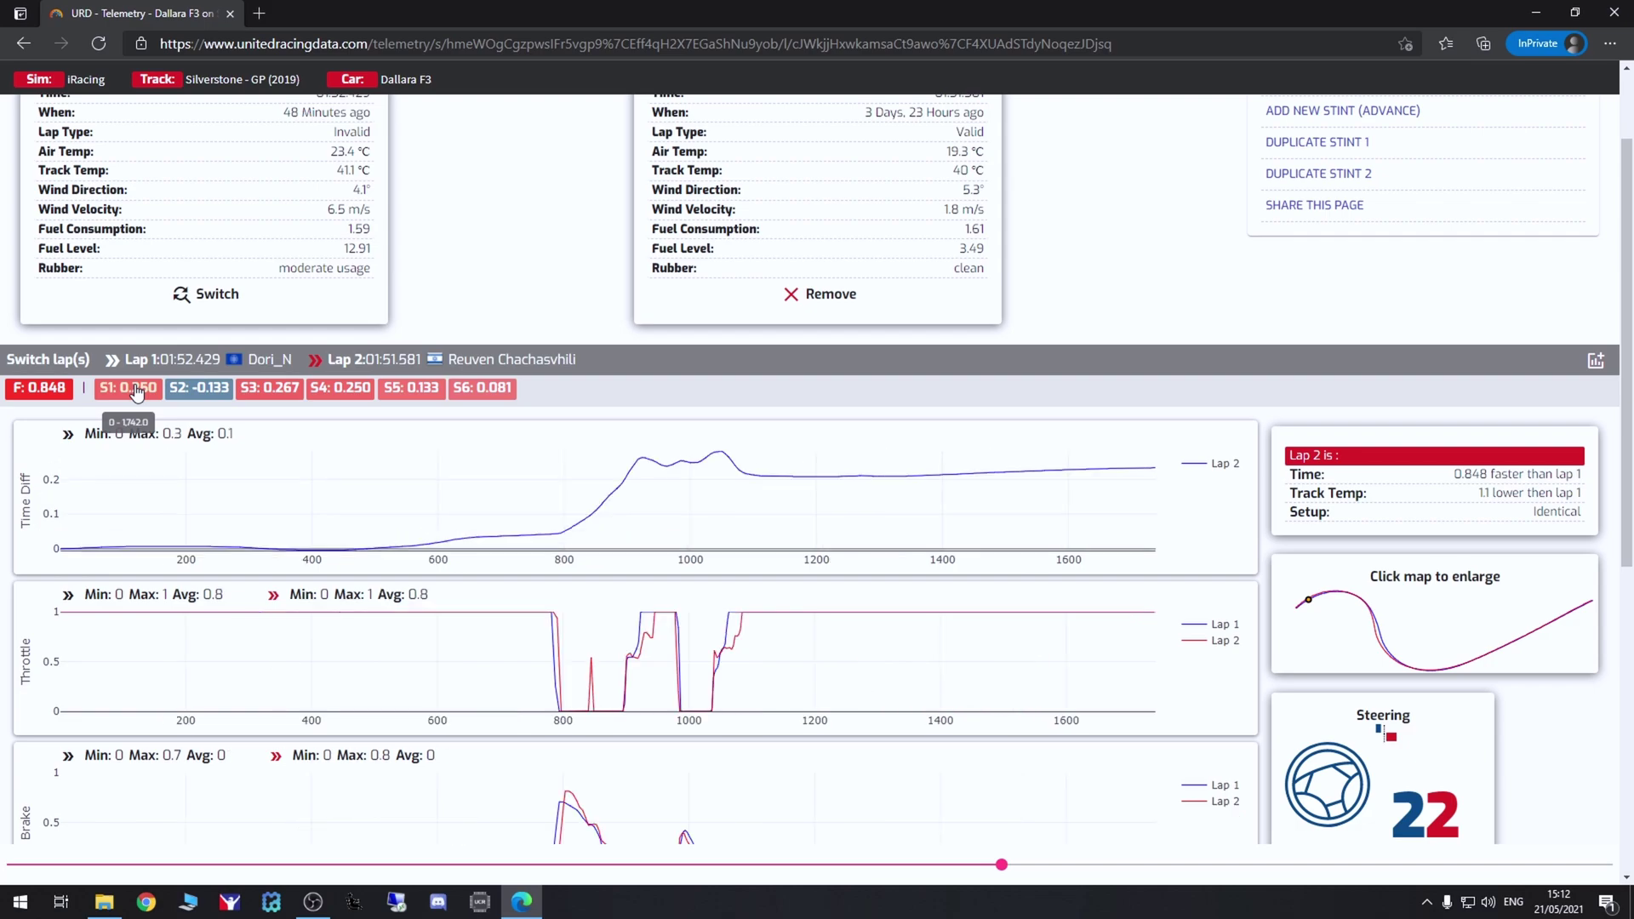
left_click(21, 393)
scroll(264, 545, "down", 1)
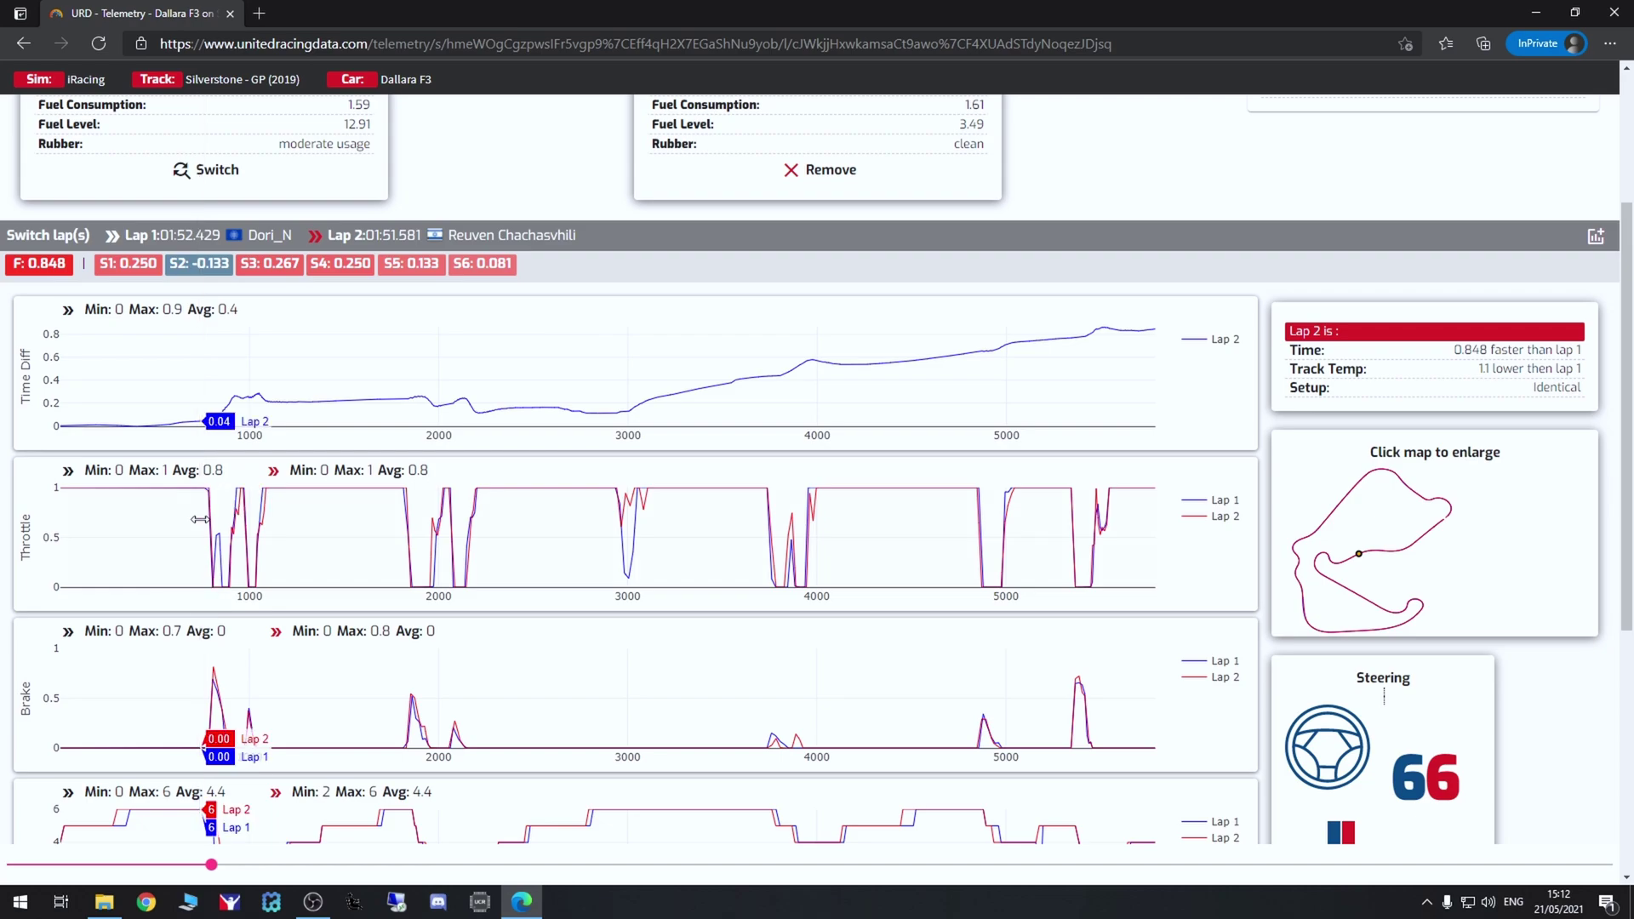
- Zoom all comparison charts to the 740–1130 m stretch and review braking and throttle there
left_click_drag(200, 519, 207, 519)
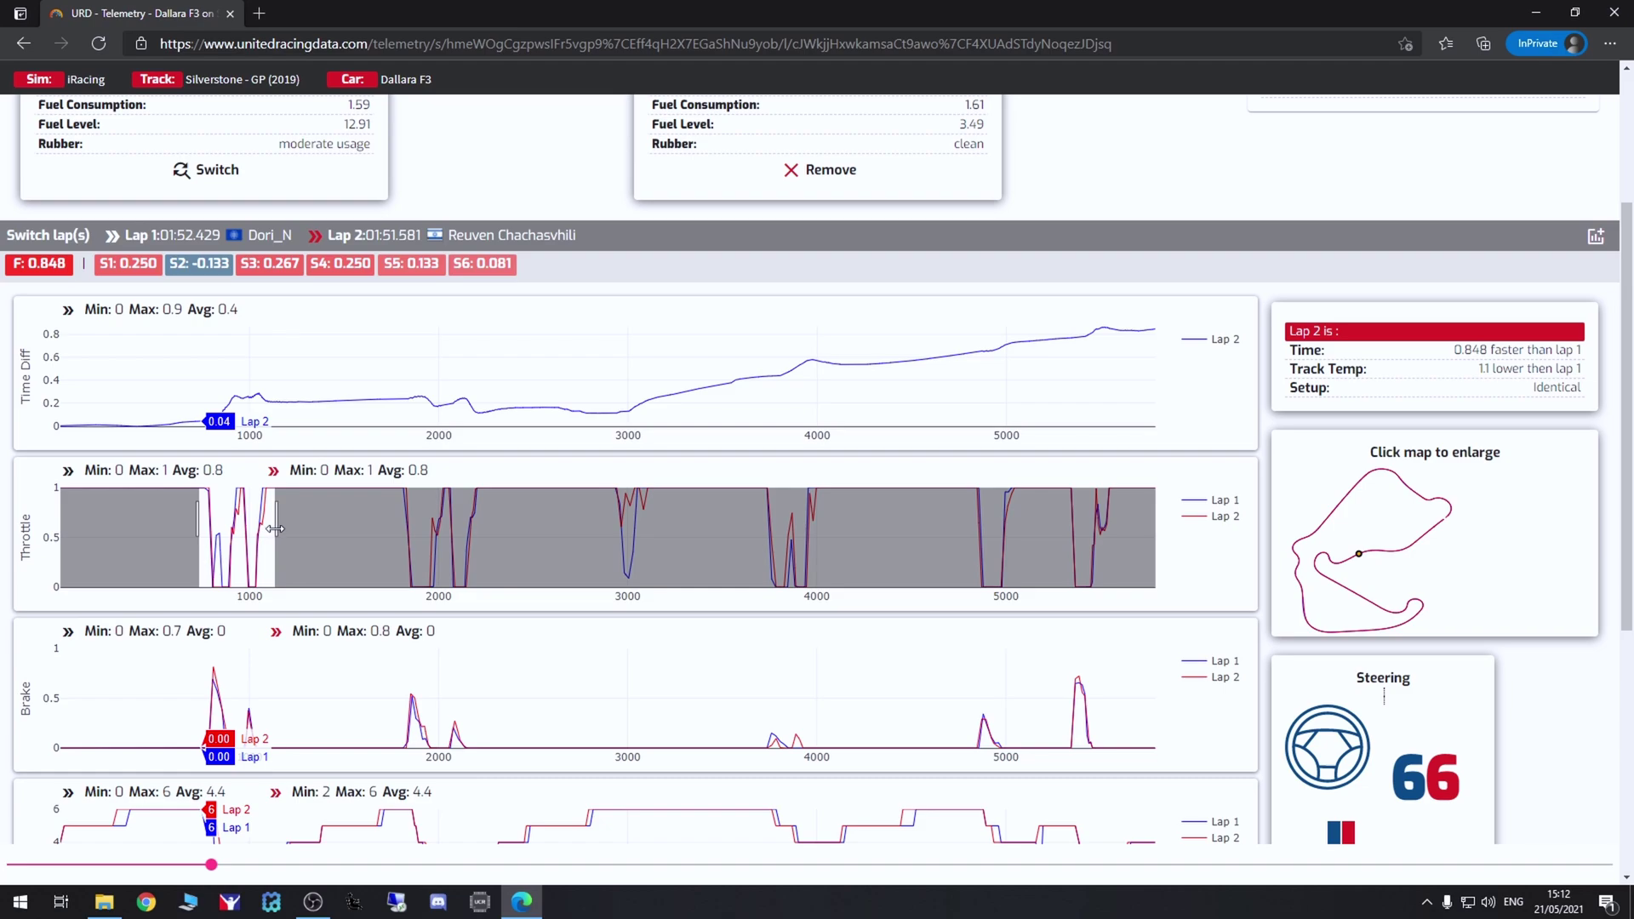
left_click_drag(275, 528, 274, 529)
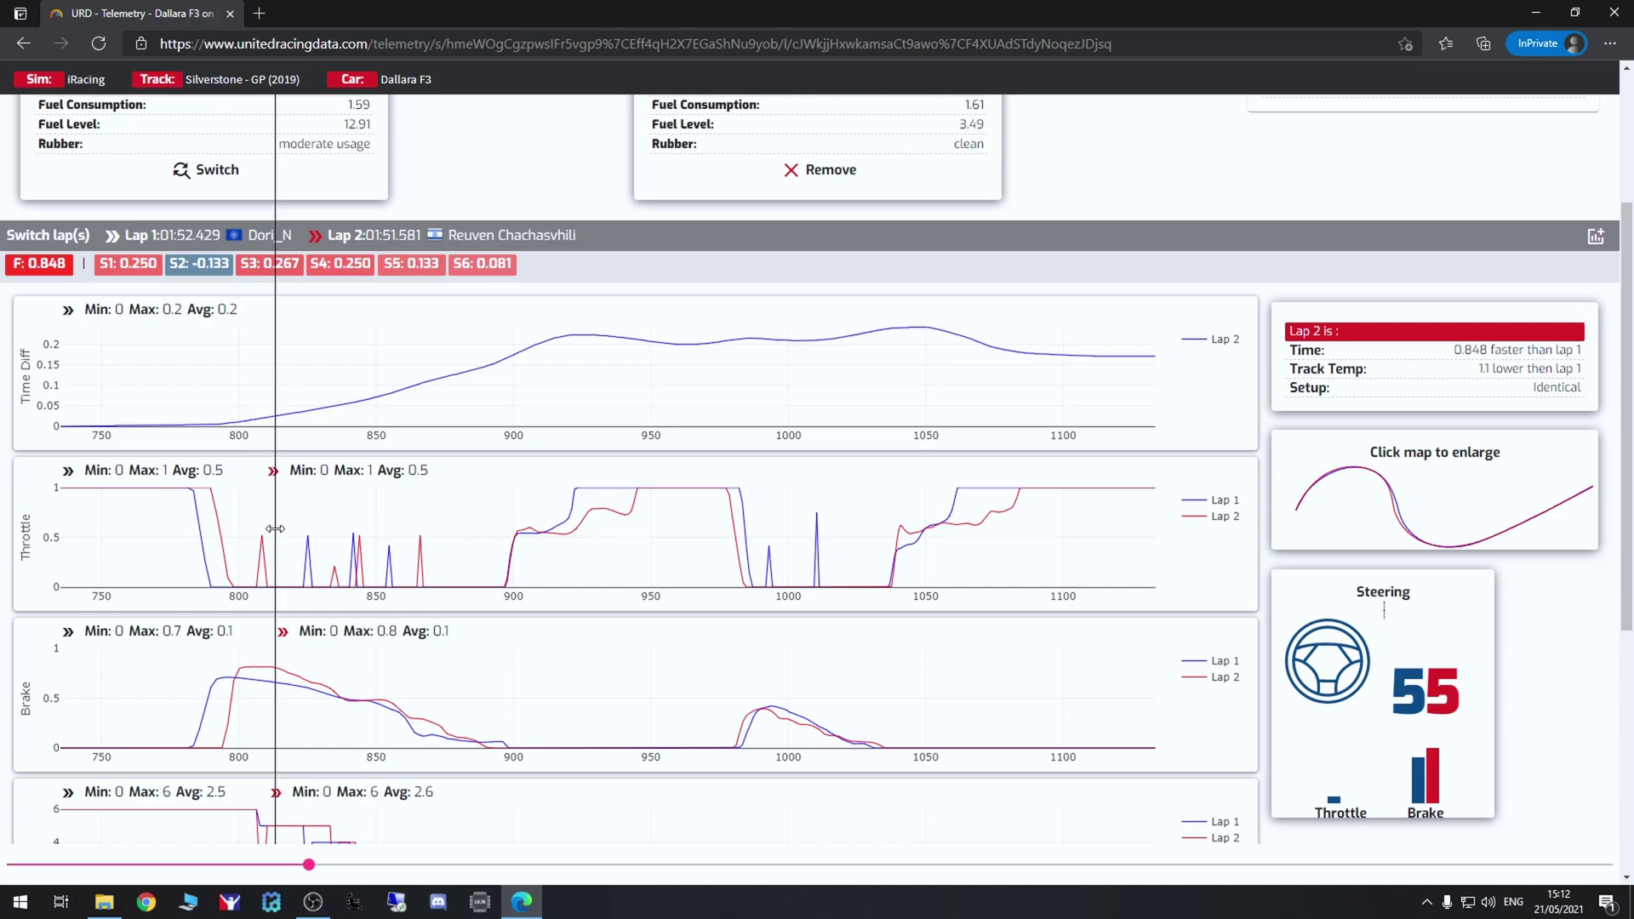
scroll(336, 596, "down", 4)
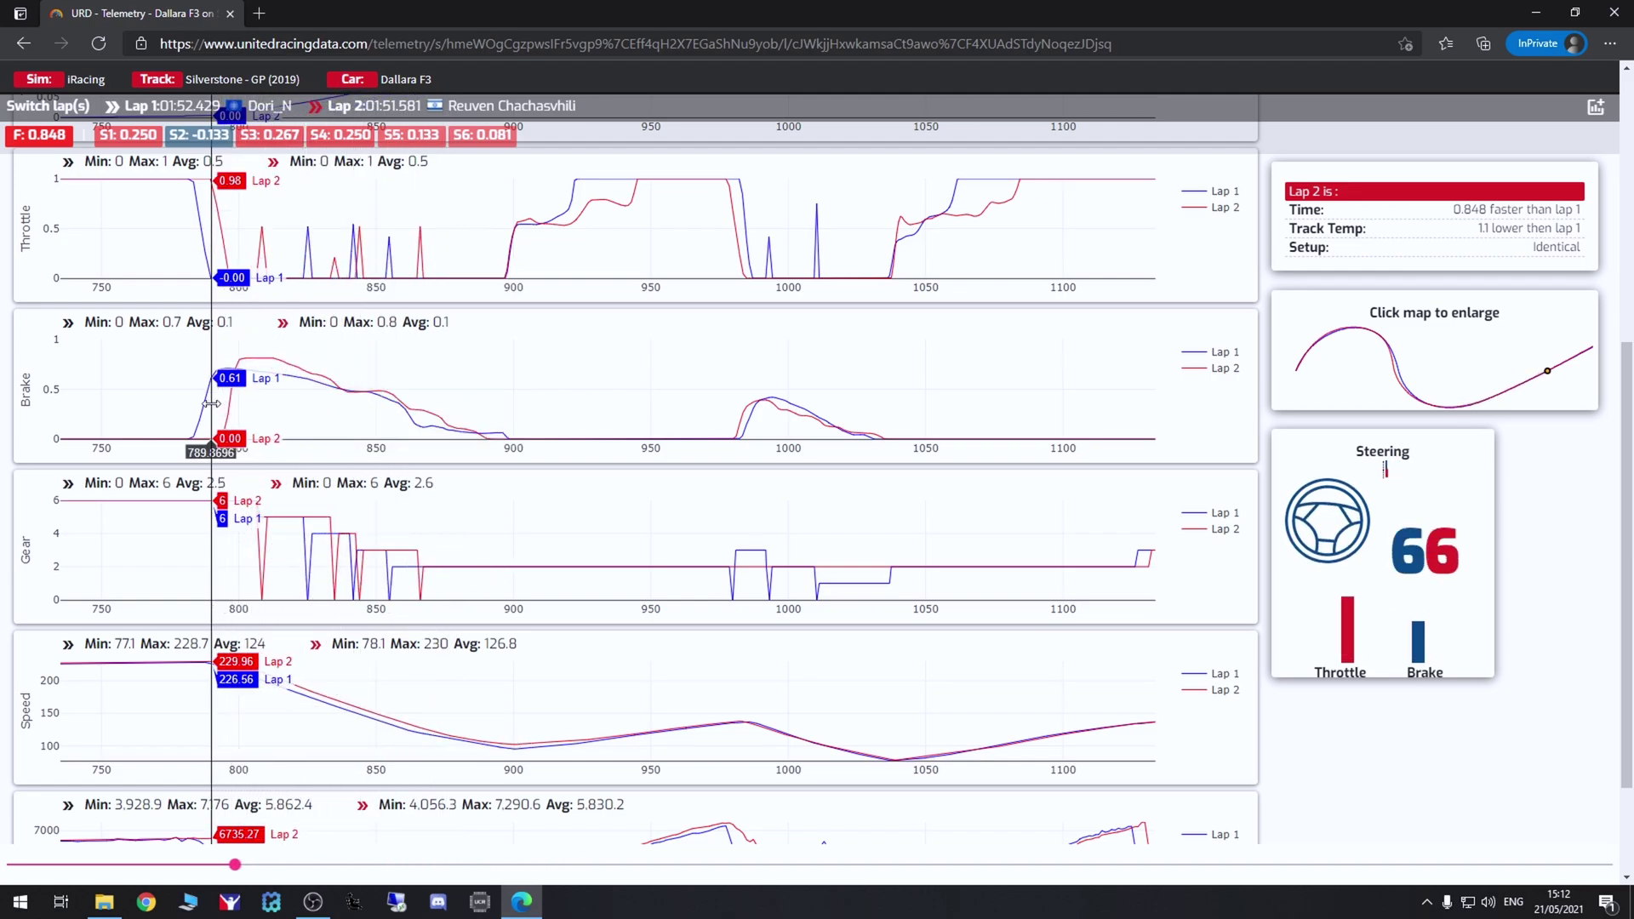
scroll(214, 409, "up", 4)
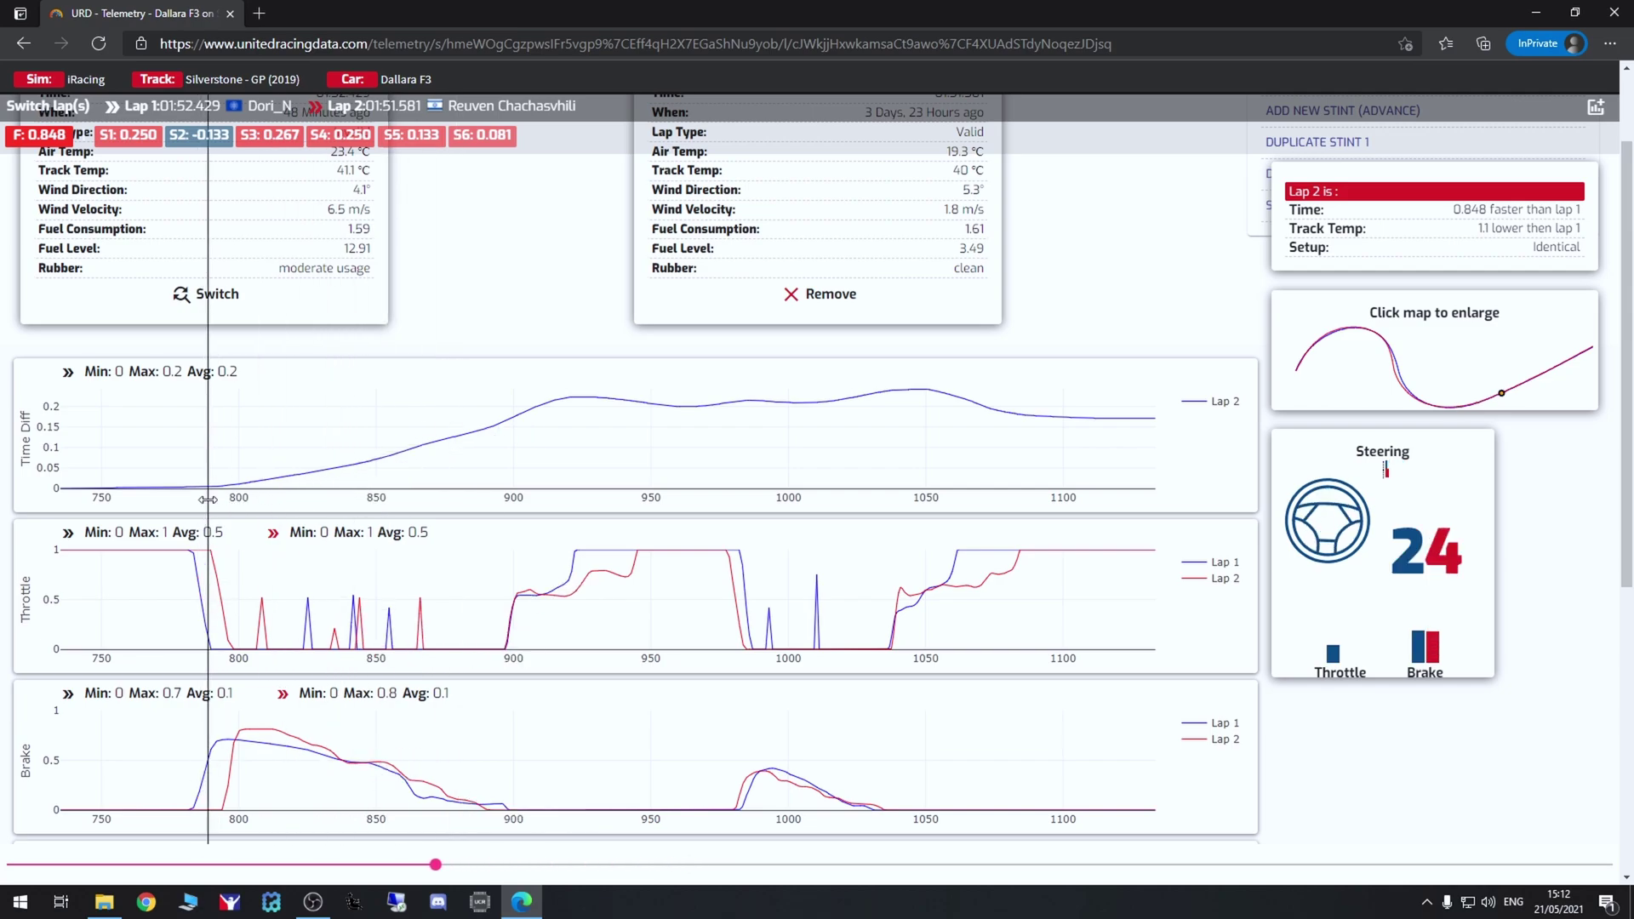
scroll(208, 500, "down", 1)
scroll(209, 493, "down", 1)
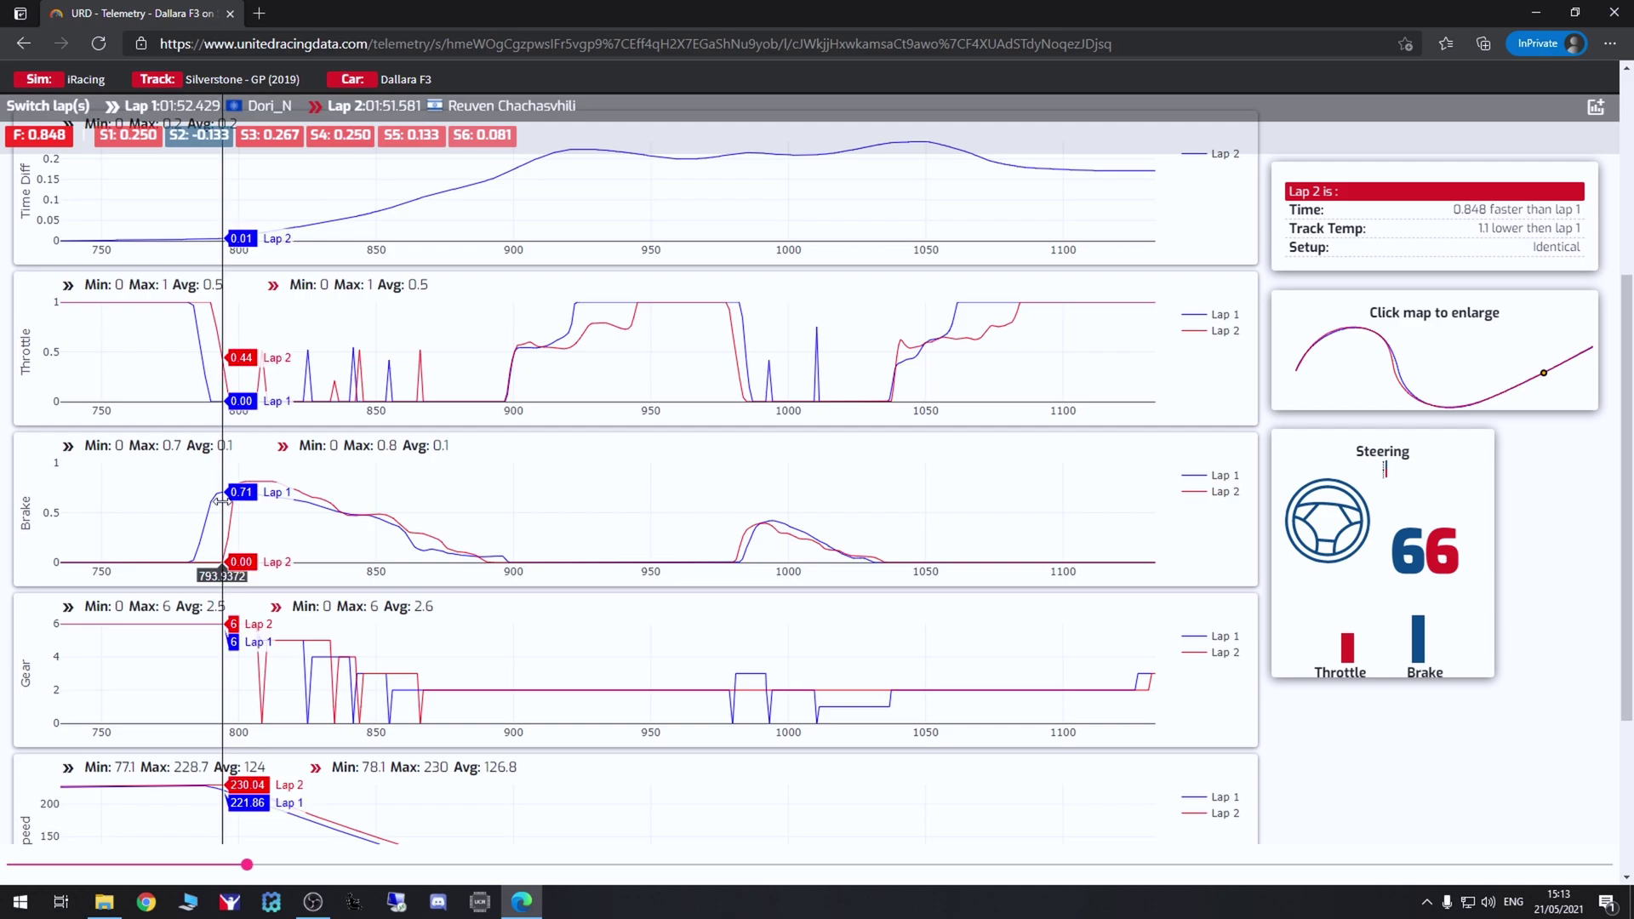
- Note on the Brake chart that braking came 6.2 m earlier, then return to the full-lap view
left_click(222, 501)
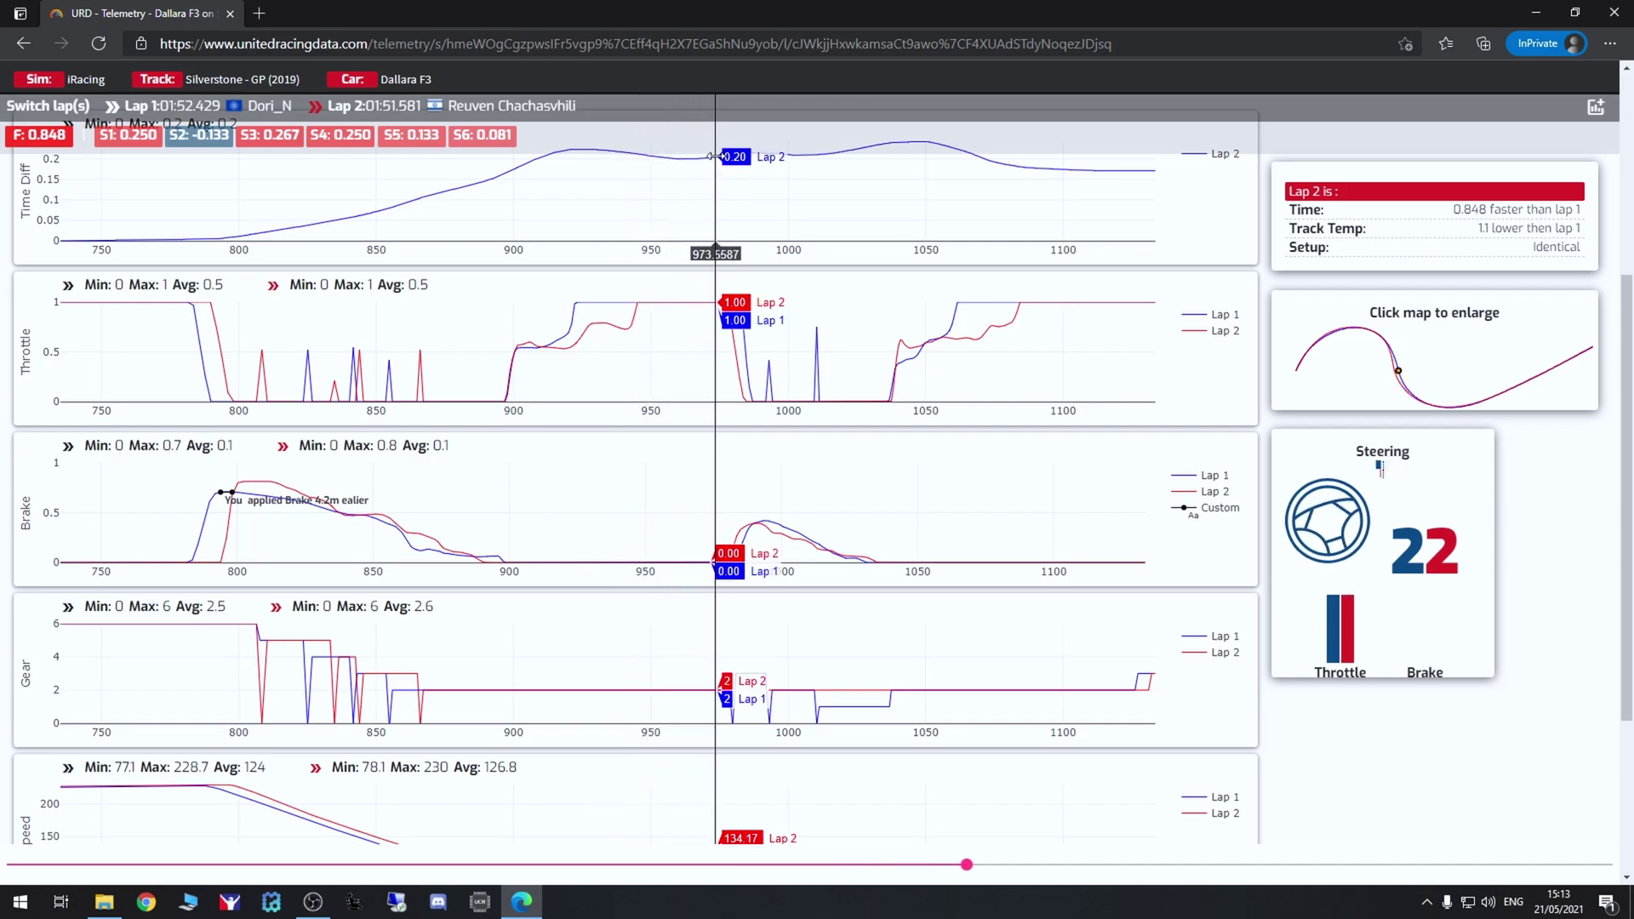
scroll(693, 158, "up", 2)
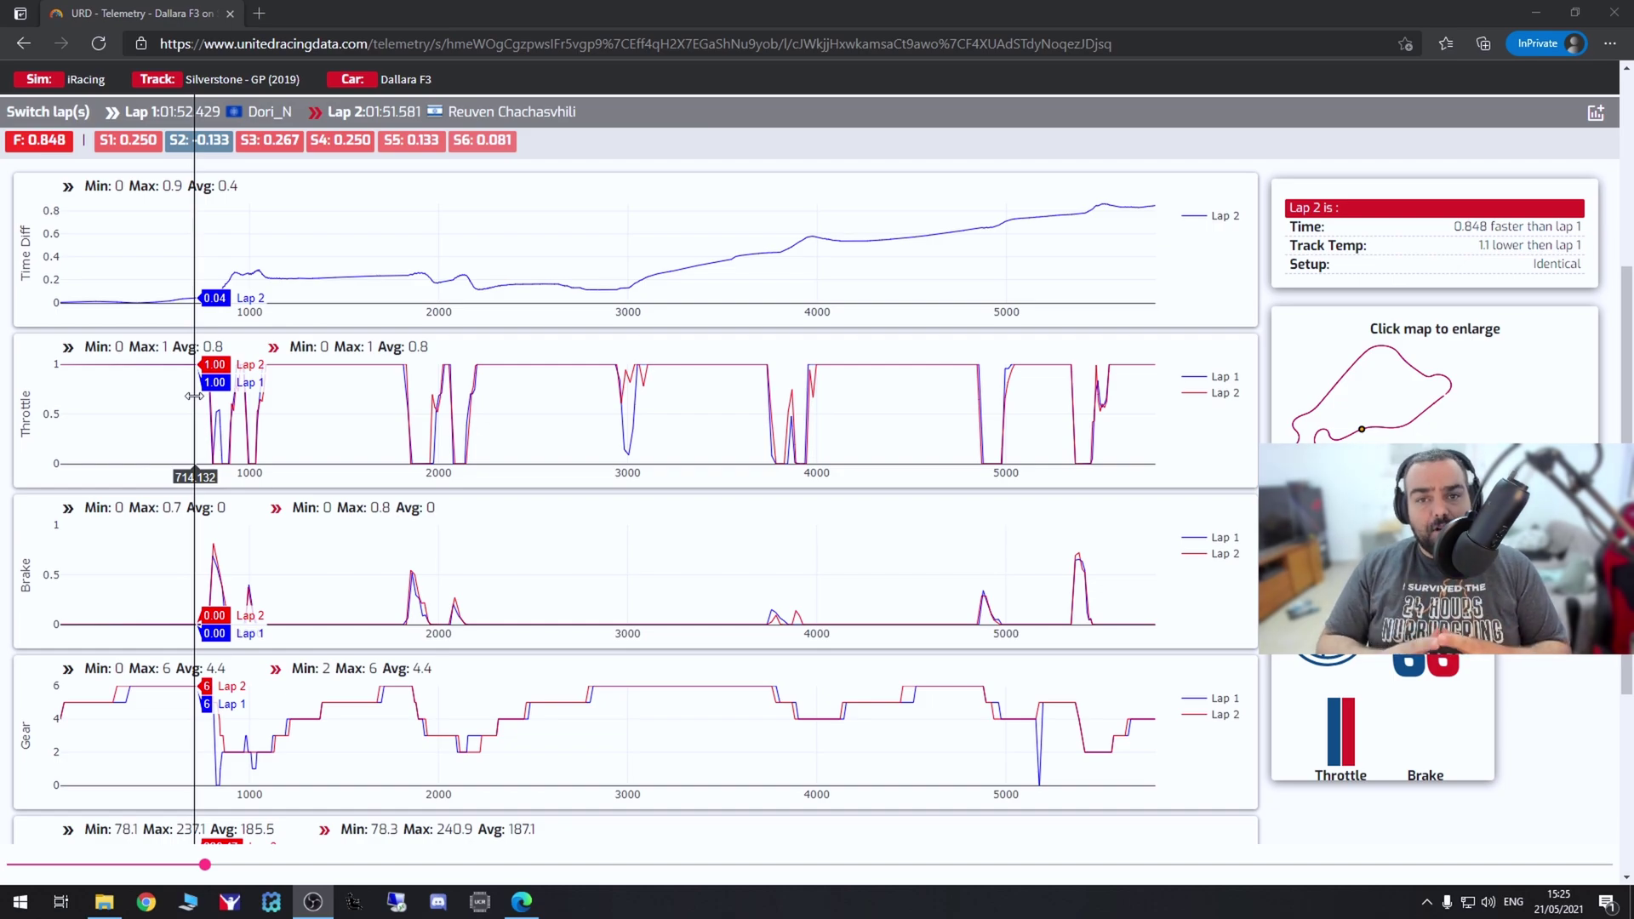
- Zoom the charts to the 767–842 m braking zone, then open the World Records leaderboard
left_click_drag(194, 395, 275, 403)
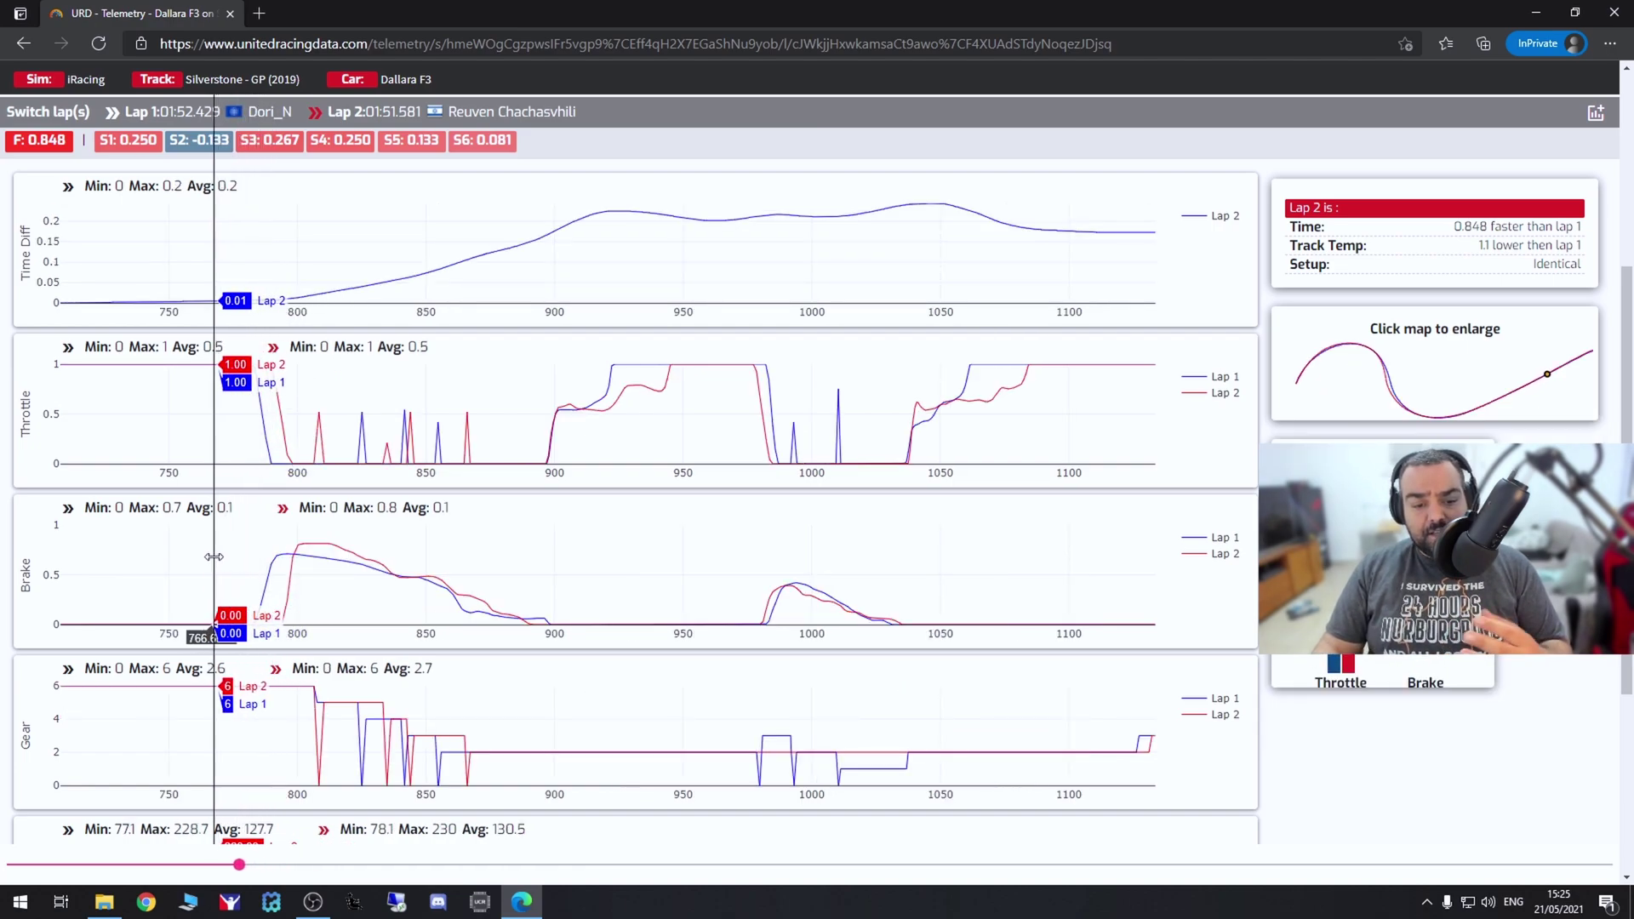
left_click_drag(213, 553, 260, 555)
left_click_drag(405, 562, 406, 562)
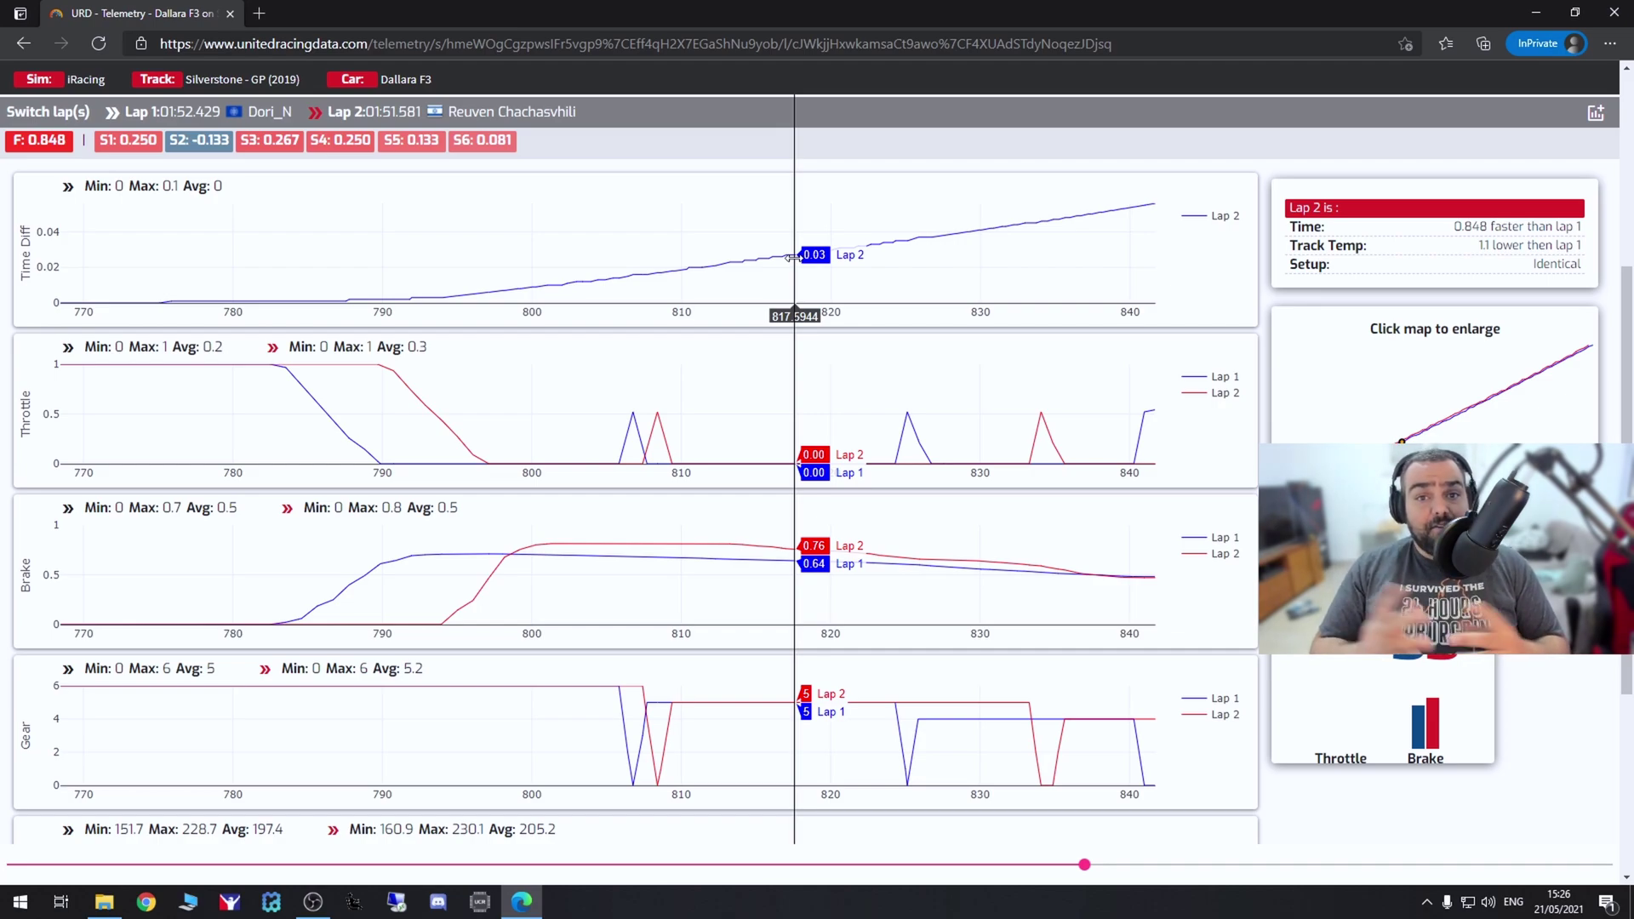
scroll(726, 317, "up", 5)
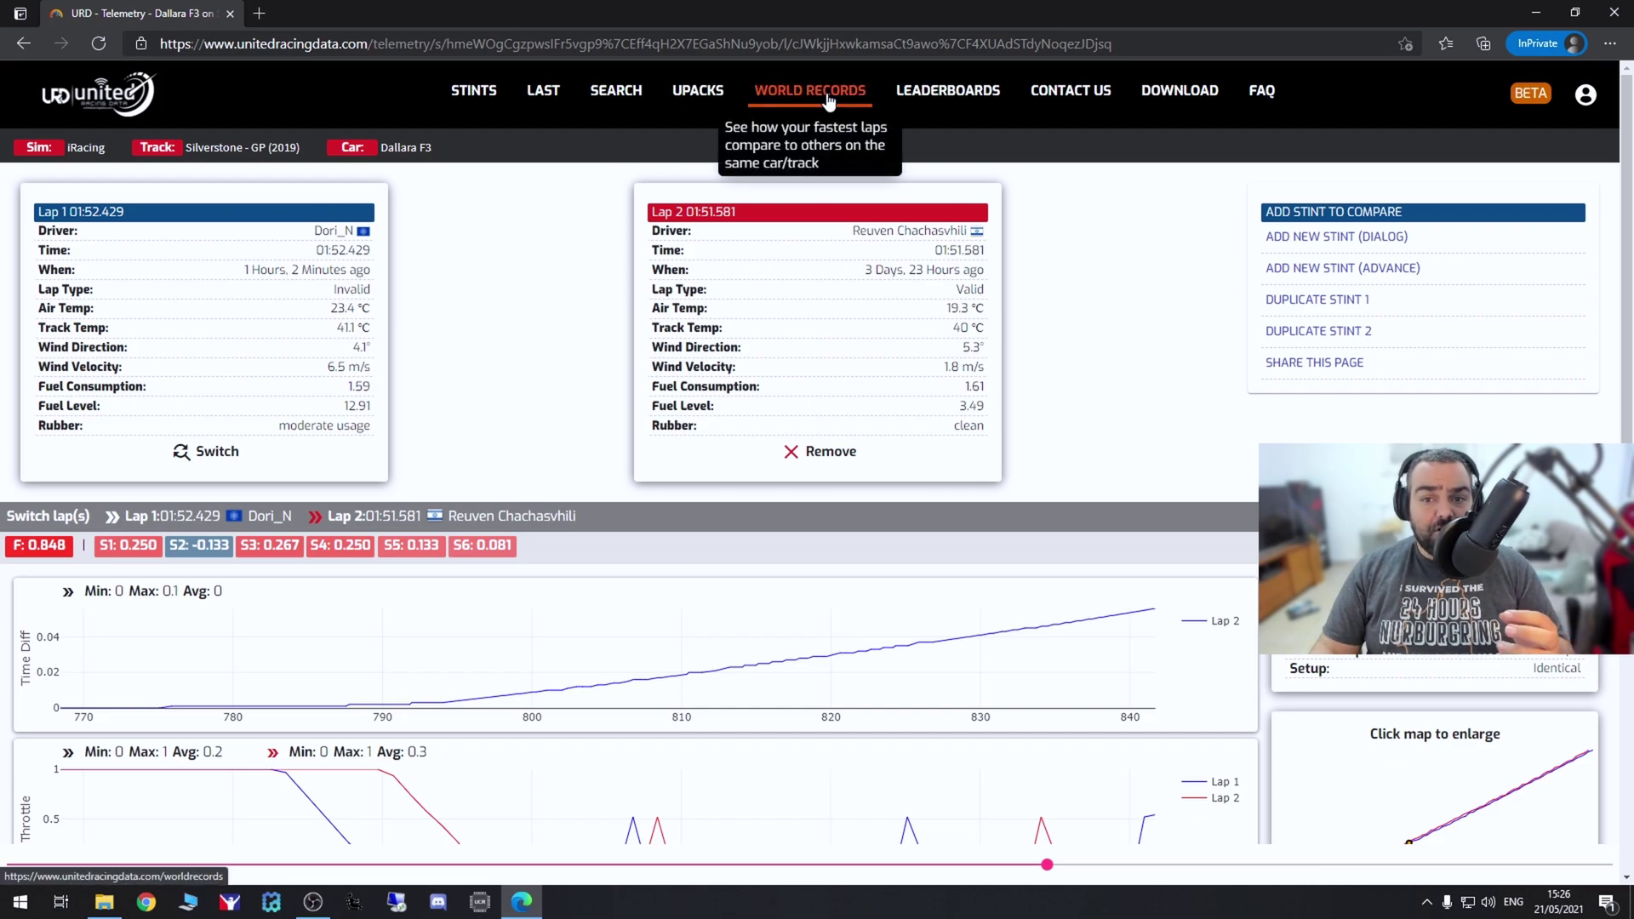
left_click(830, 102)
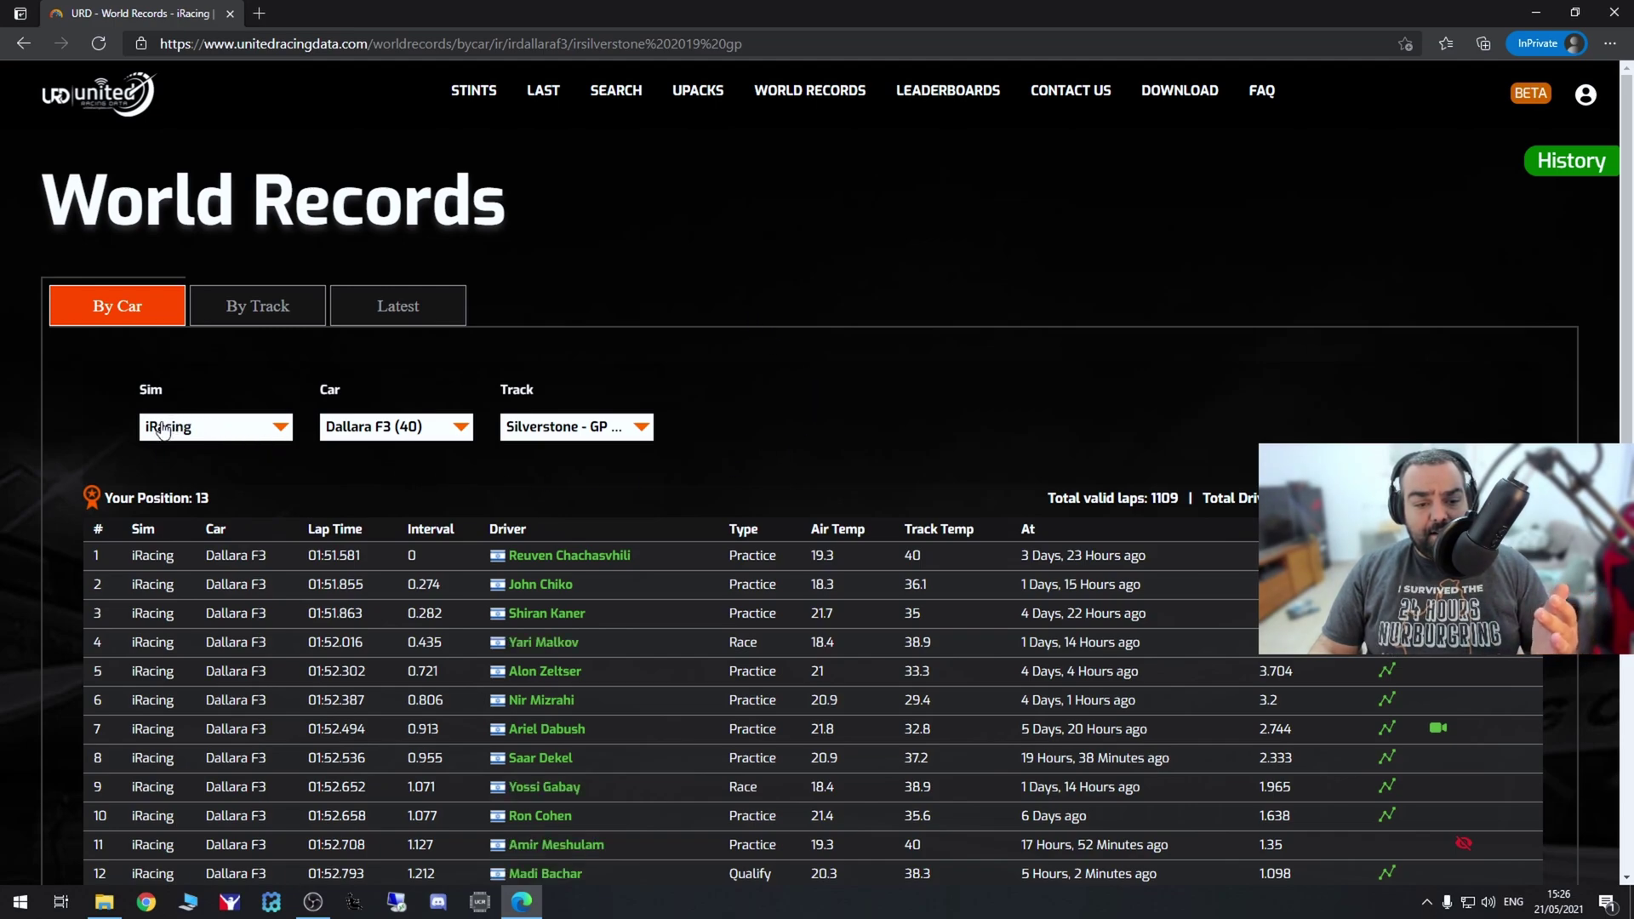
scroll(906, 343, "down", 1)
scroll(906, 342, "down", 2)
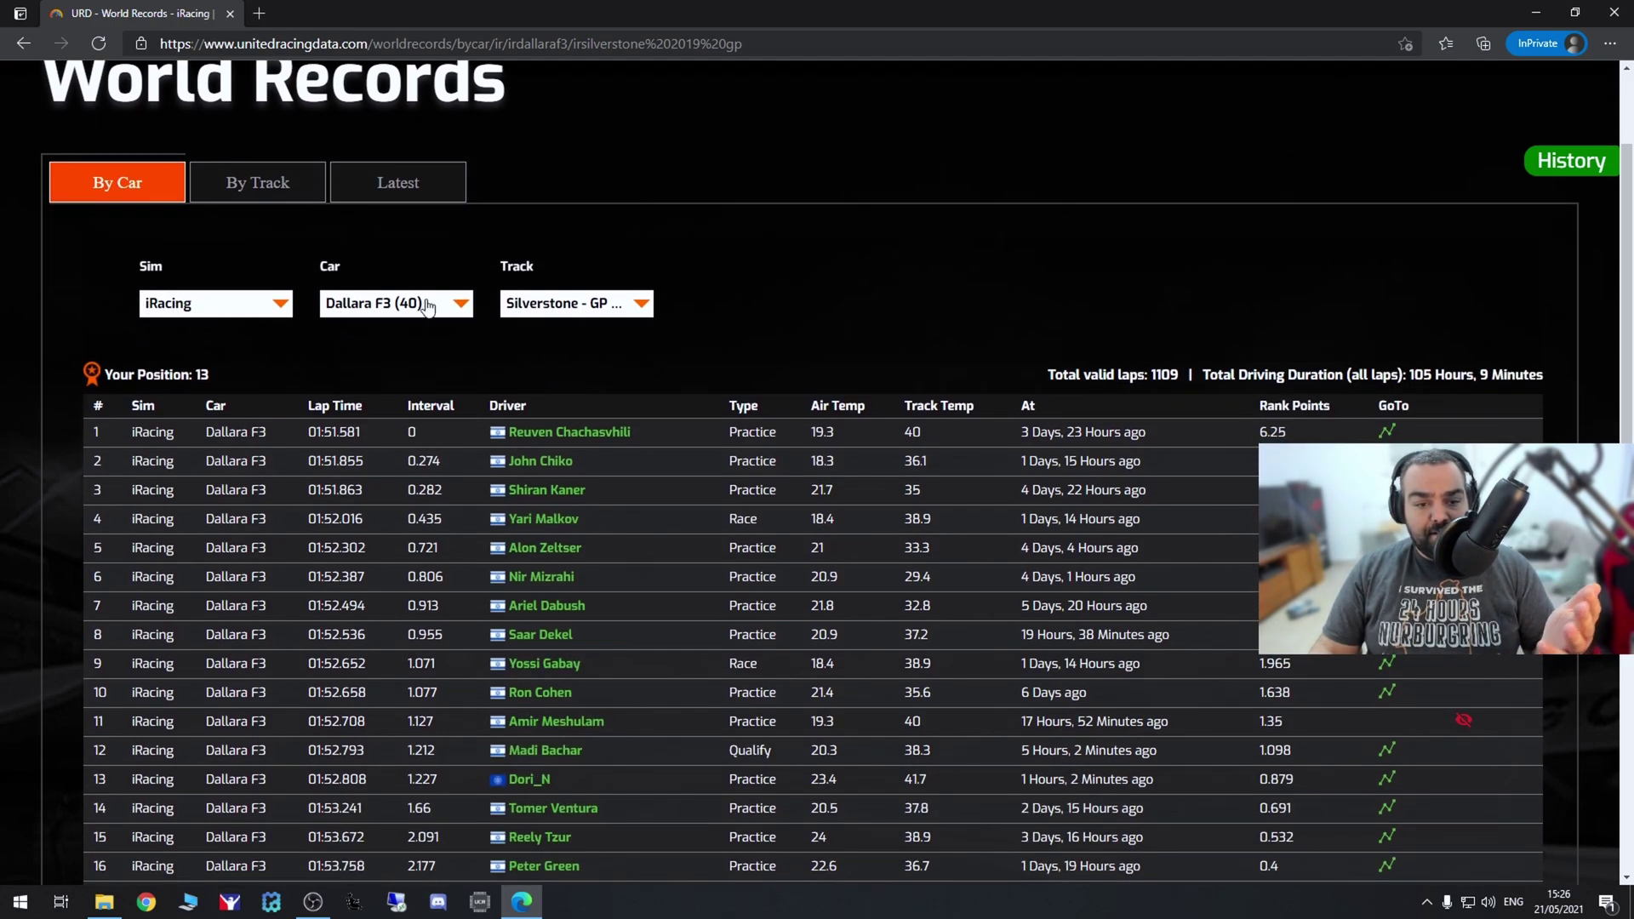
scroll(930, 256, "down", 4)
scroll(782, 451, "up", 4)
left_click(169, 309)
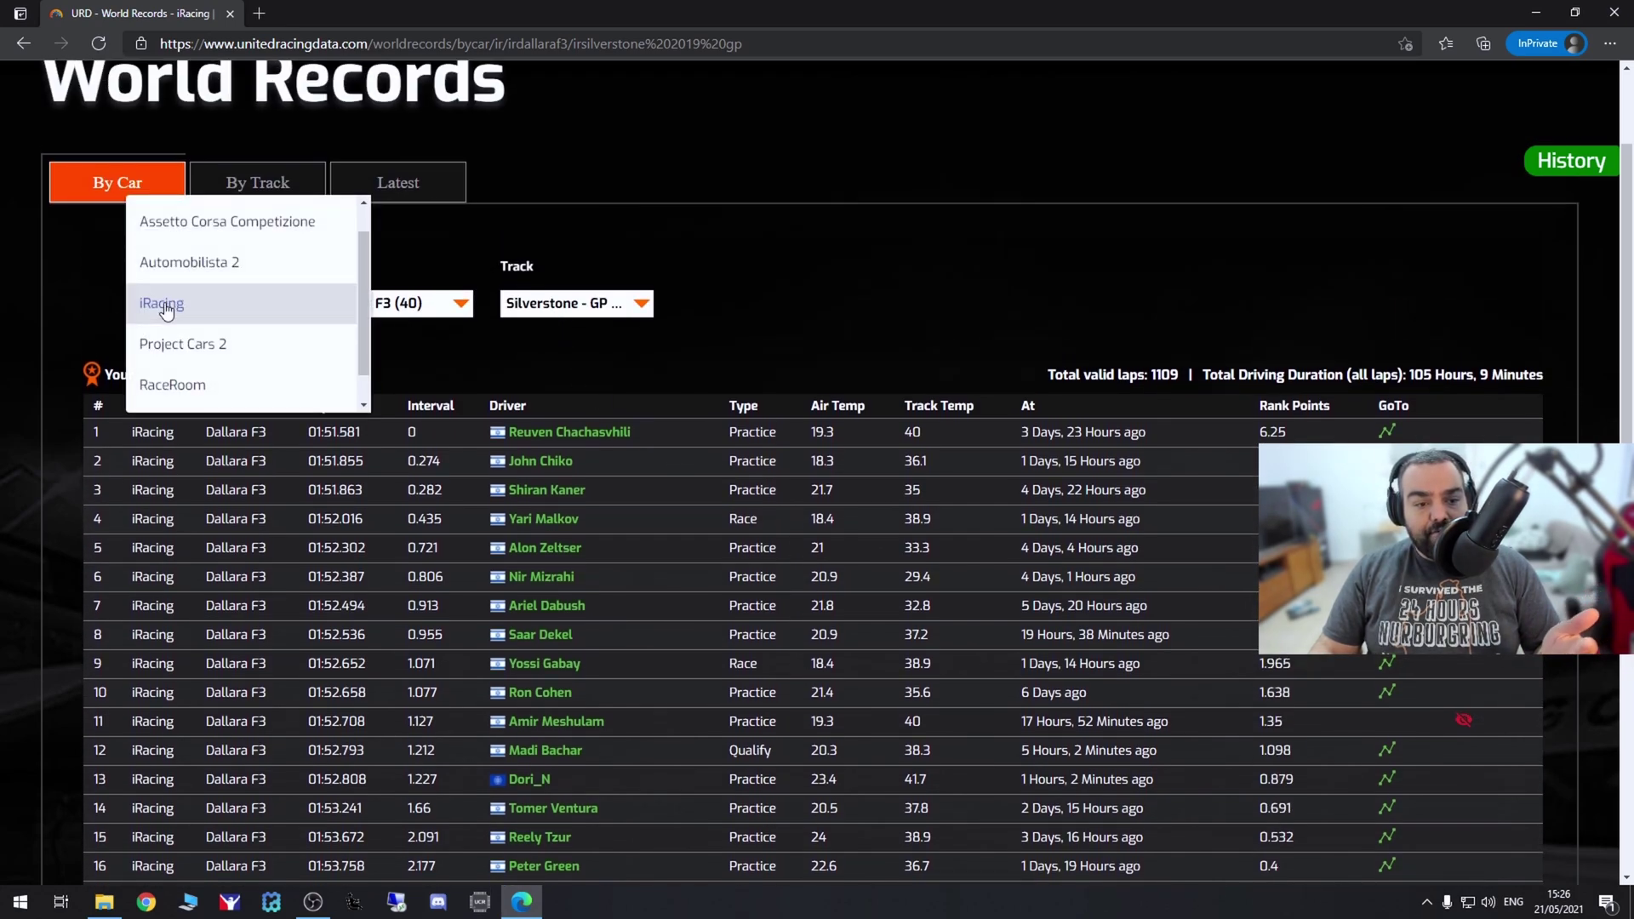
scroll(264, 336, "down", 1)
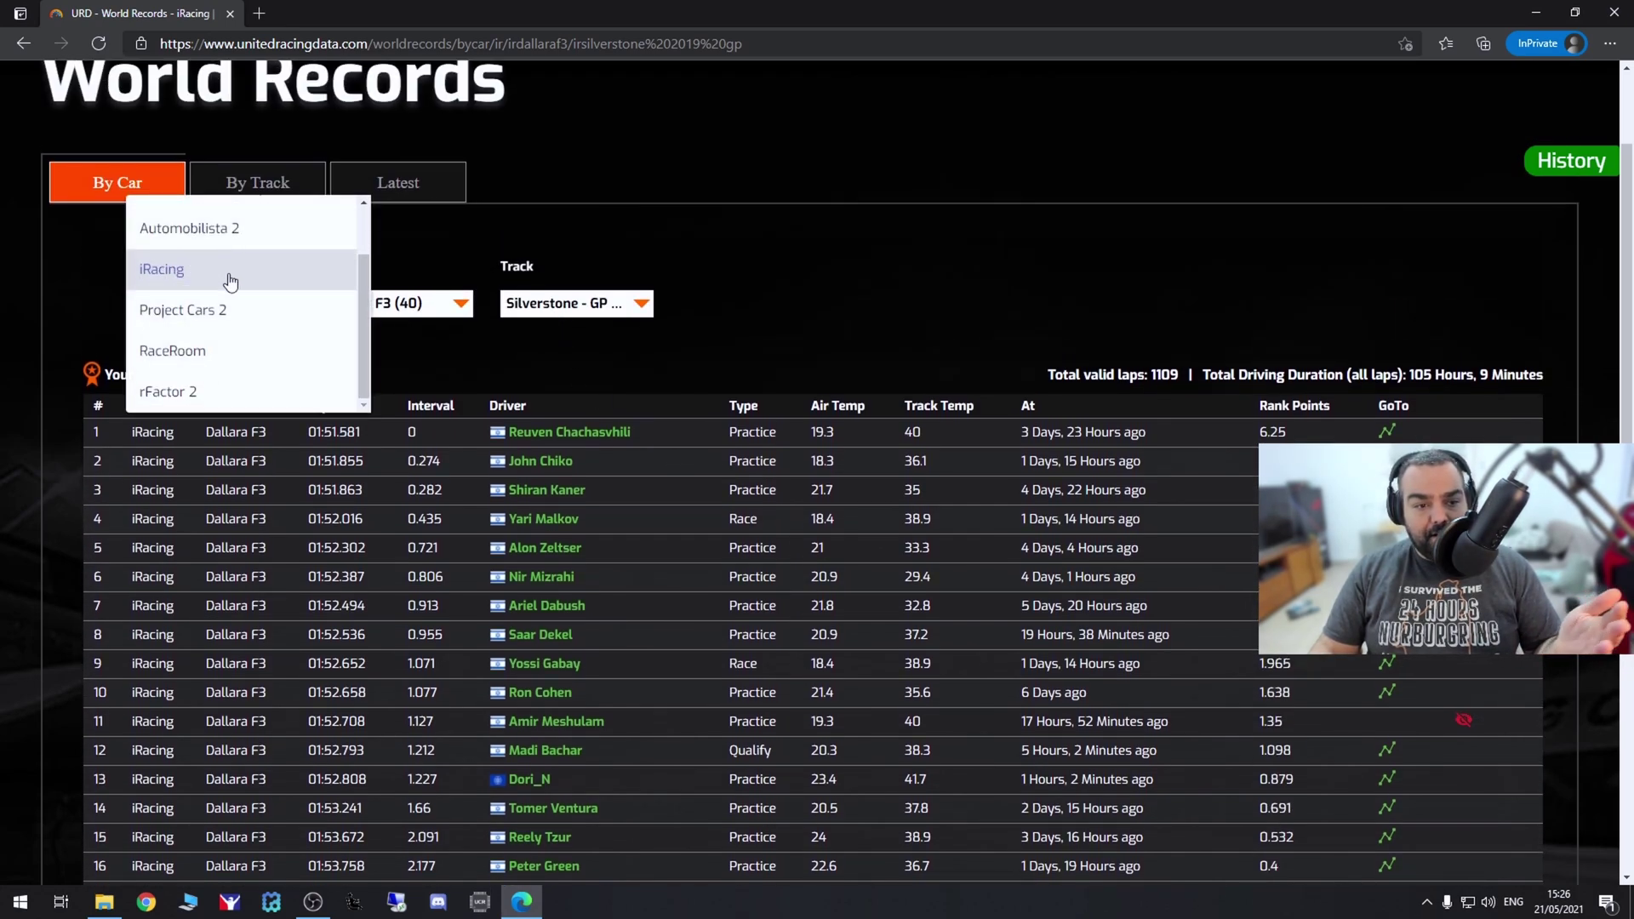
scroll(340, 288, "up", 2)
left_click(601, 248)
left_click(421, 304)
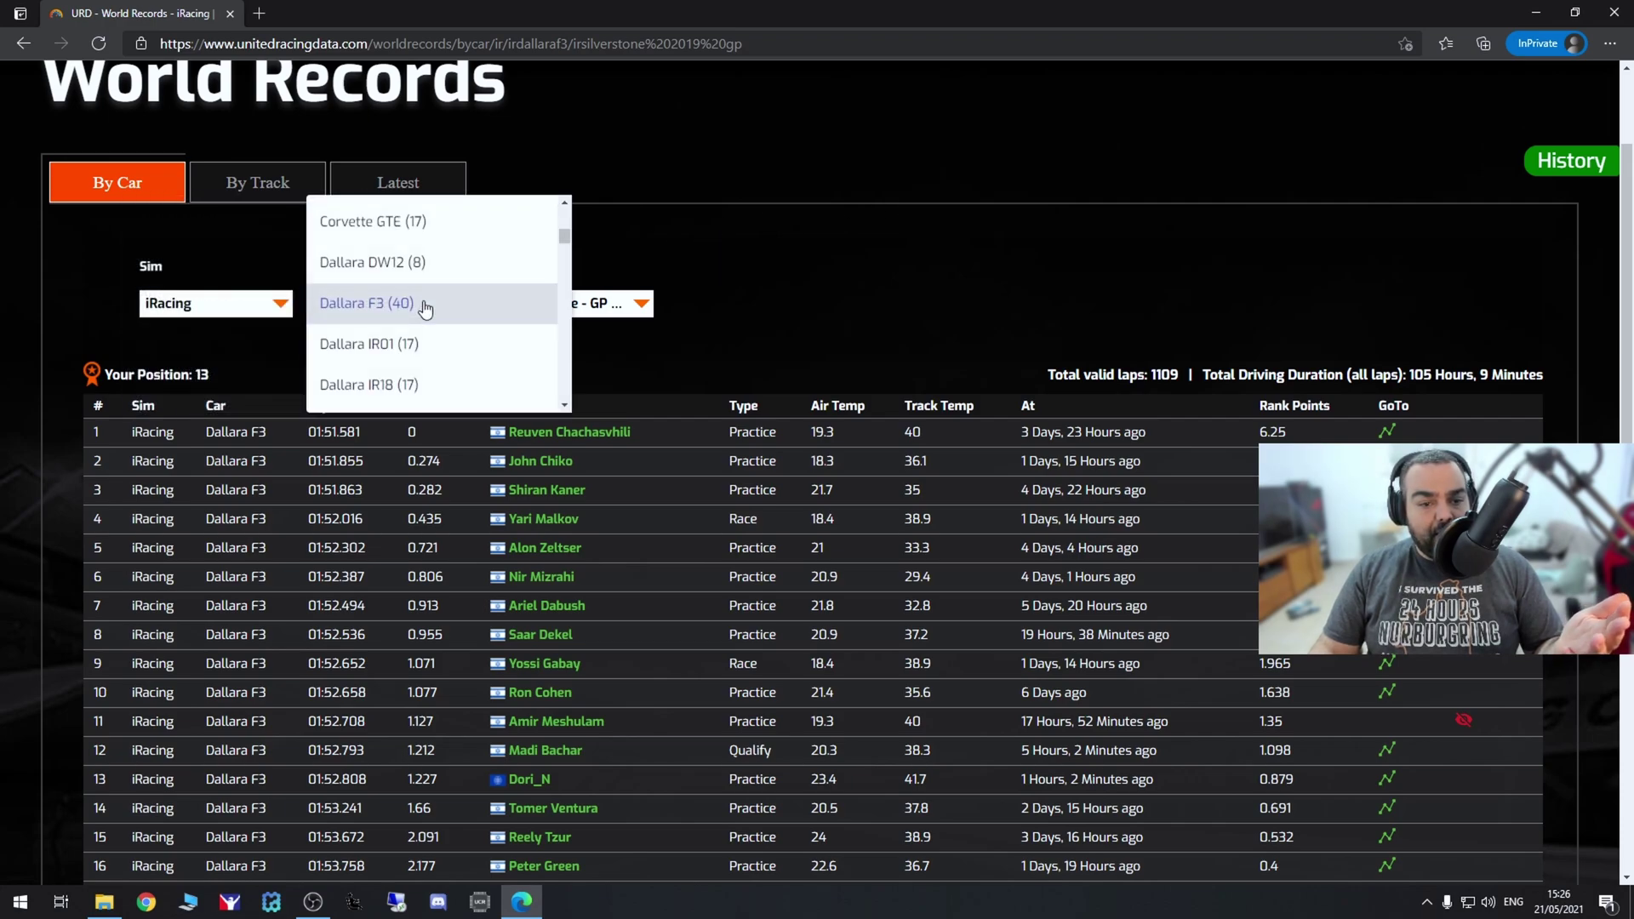
left_click(590, 311)
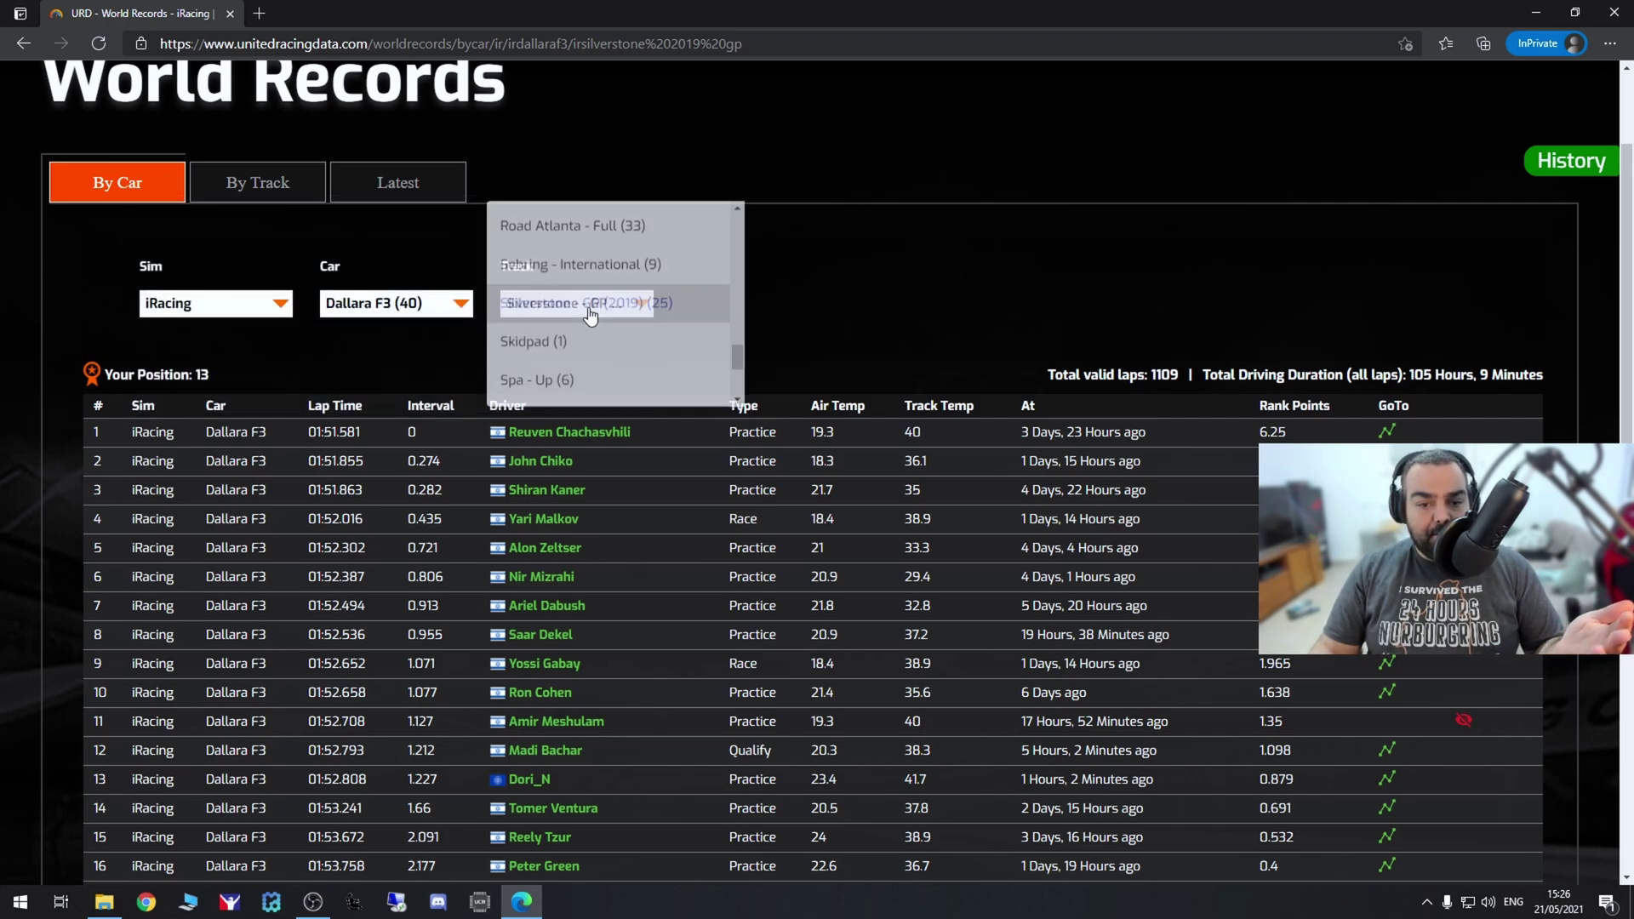
left_click(972, 267)
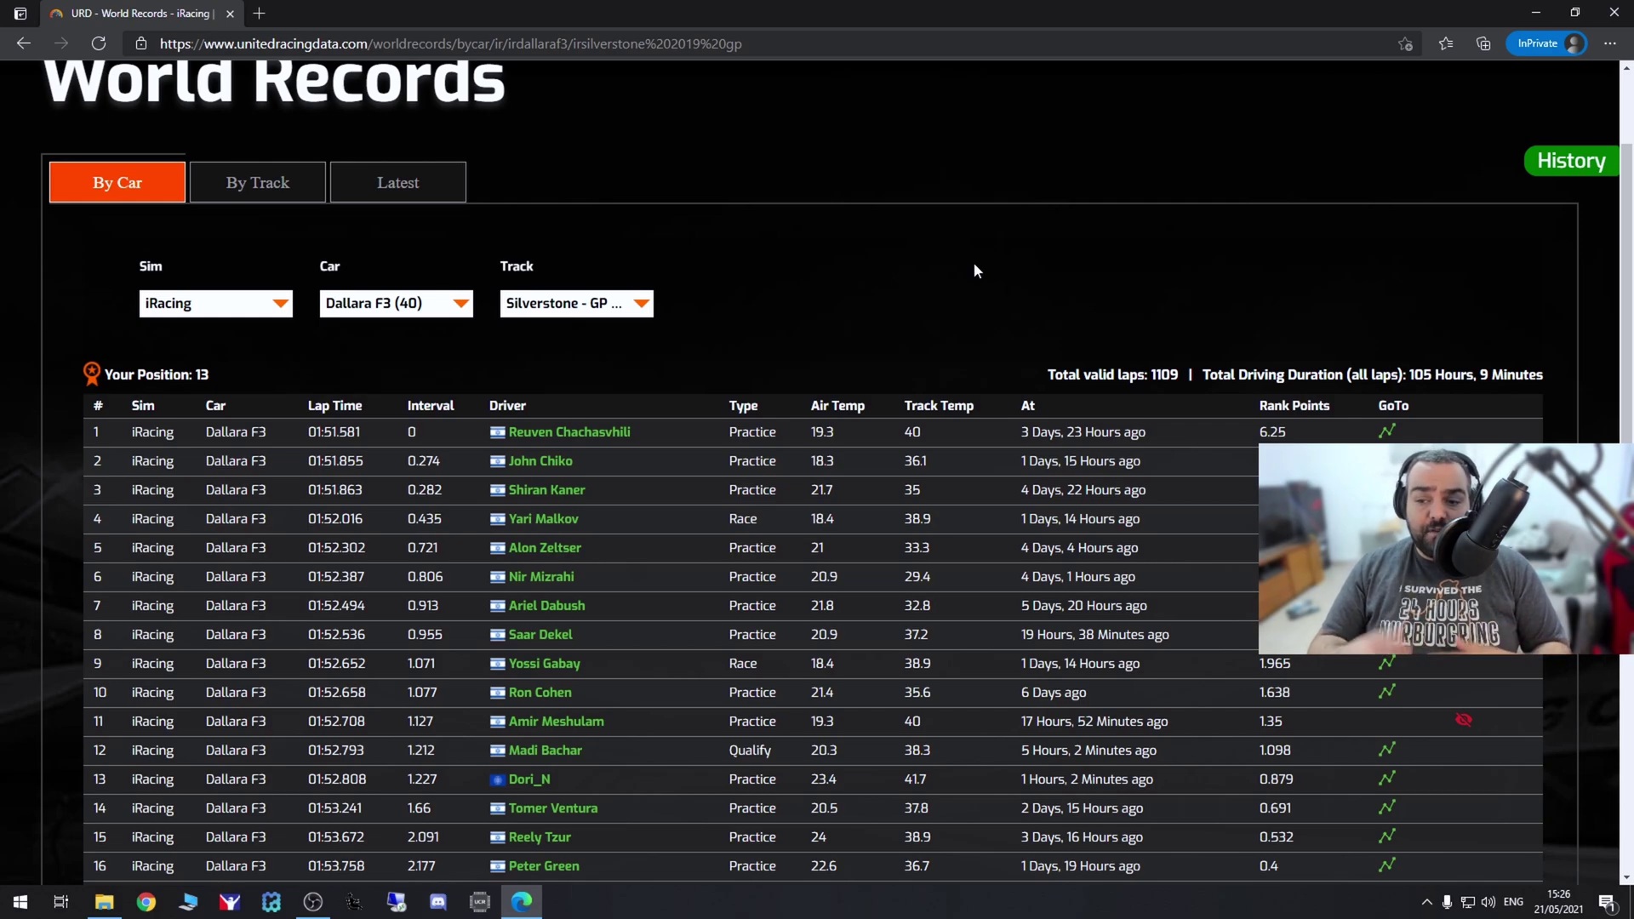